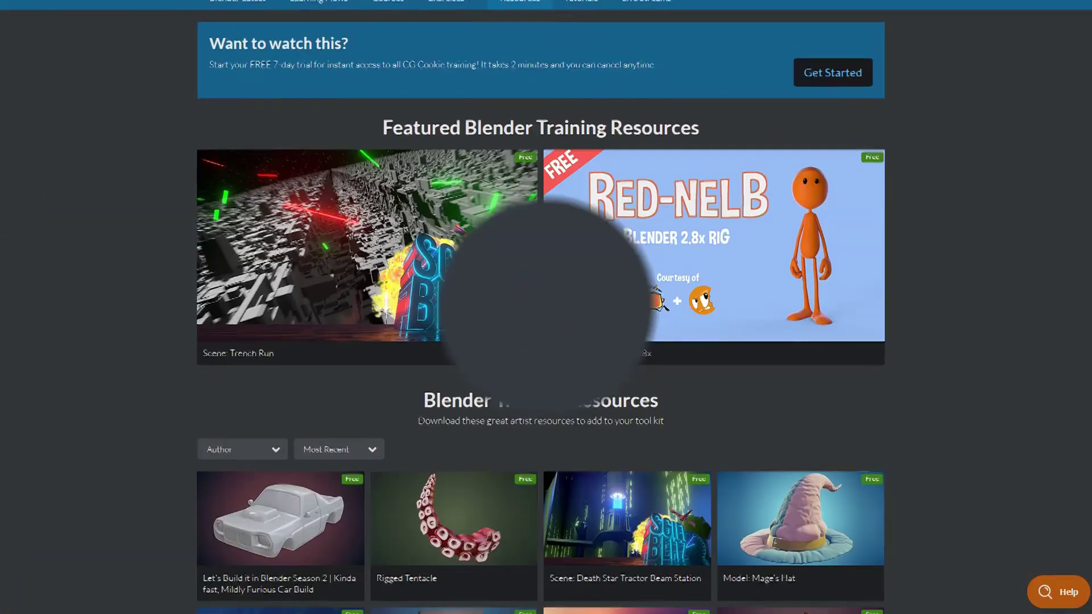
# - Scroll the CG Cookie resources page down to the free Blender Training Resources card grid
pyautogui.scroll(-2, 546, 307)
pyautogui.scroll(-2, 546, 307)
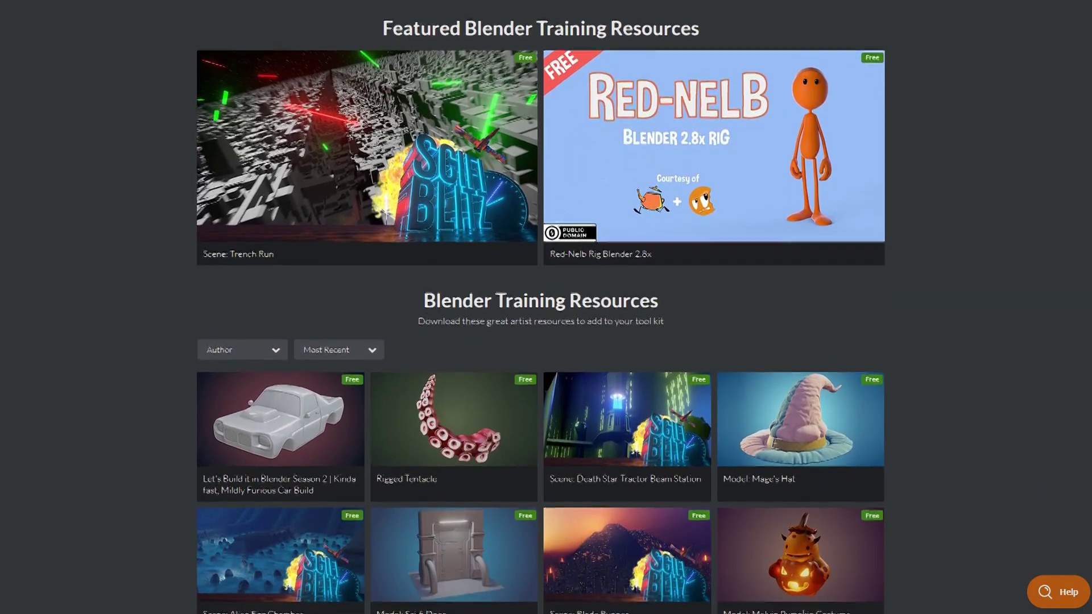
pyautogui.scroll(-2, 546, 307)
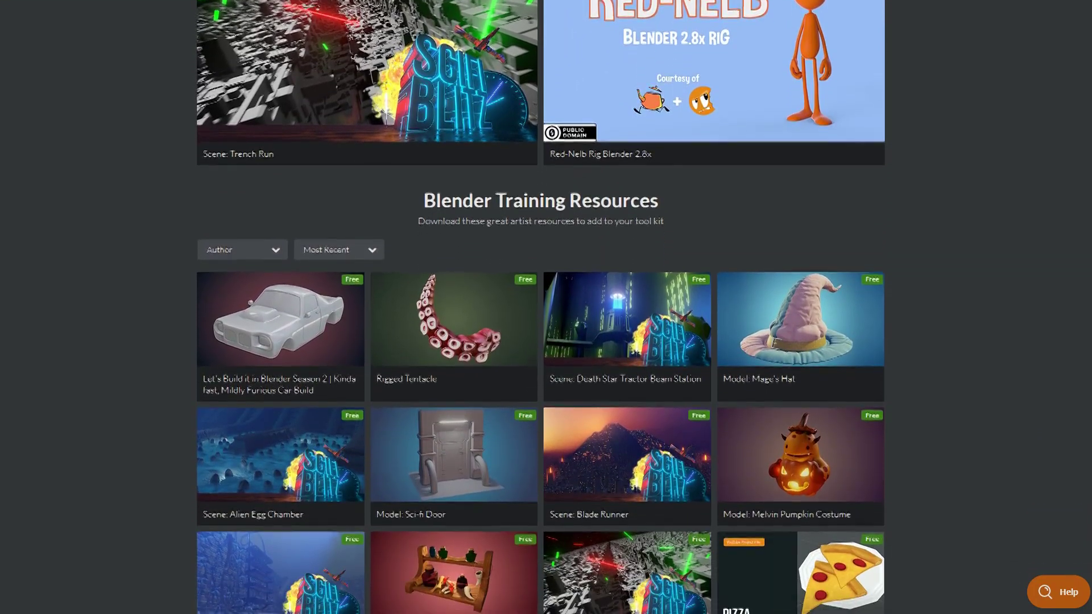
pyautogui.scroll(-2, 546, 307)
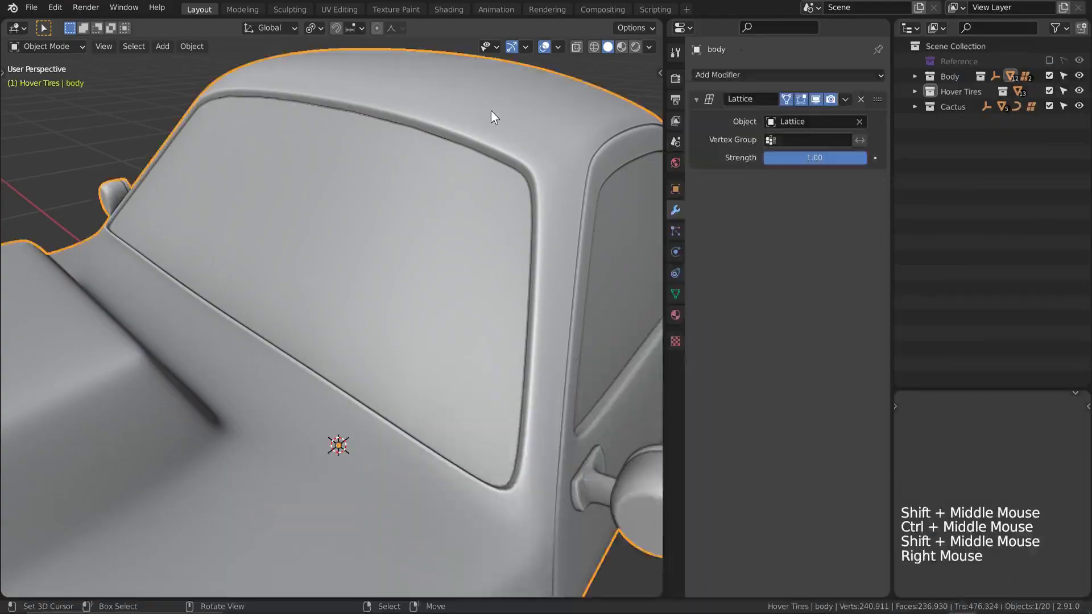
# - Duplicate the windshield edge loop in place and separate it into its own object
pyautogui.press('Tab')
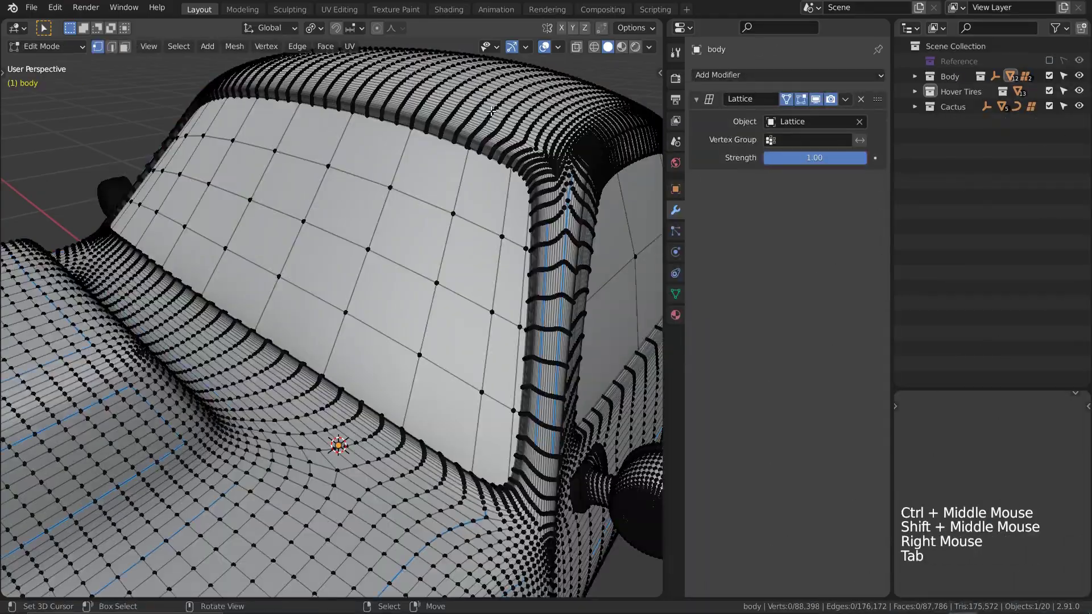
pyautogui.keyDown('ctrl'); pyautogui.moveTo(481, 130); pyautogui.dragTo(460, 276, button='middle'); pyautogui.keyUp('ctrl')
pyautogui.keyDown('alt'); pyautogui.rightClick(477, 169); pyautogui.keyUp('alt')
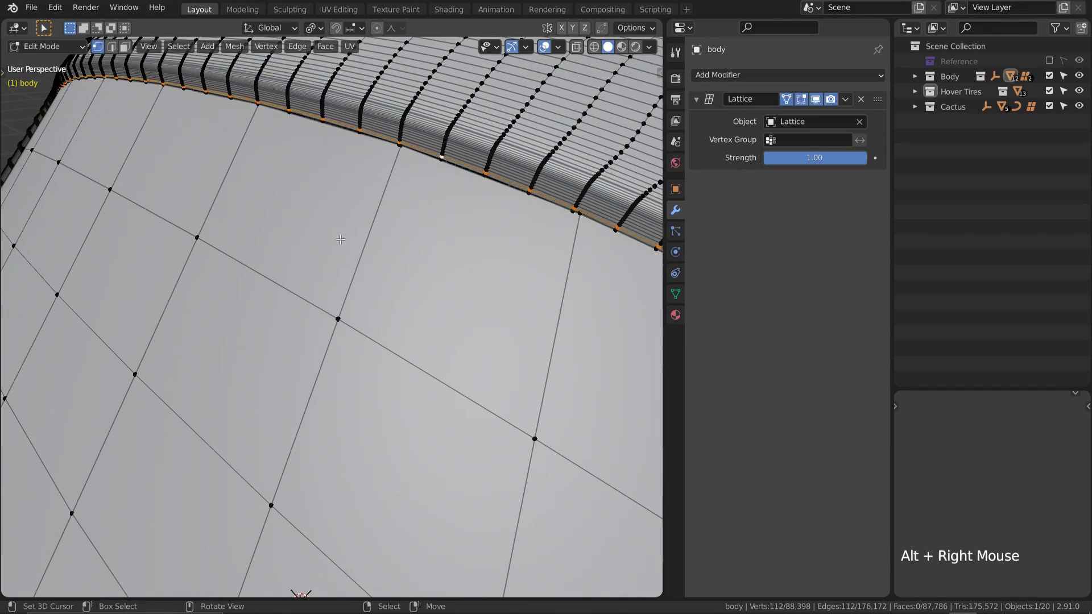
pyautogui.hotkey('shift', 'd')
pyautogui.rightClick(306, 266)
pyautogui.press('p')
pyautogui.click(306, 266)
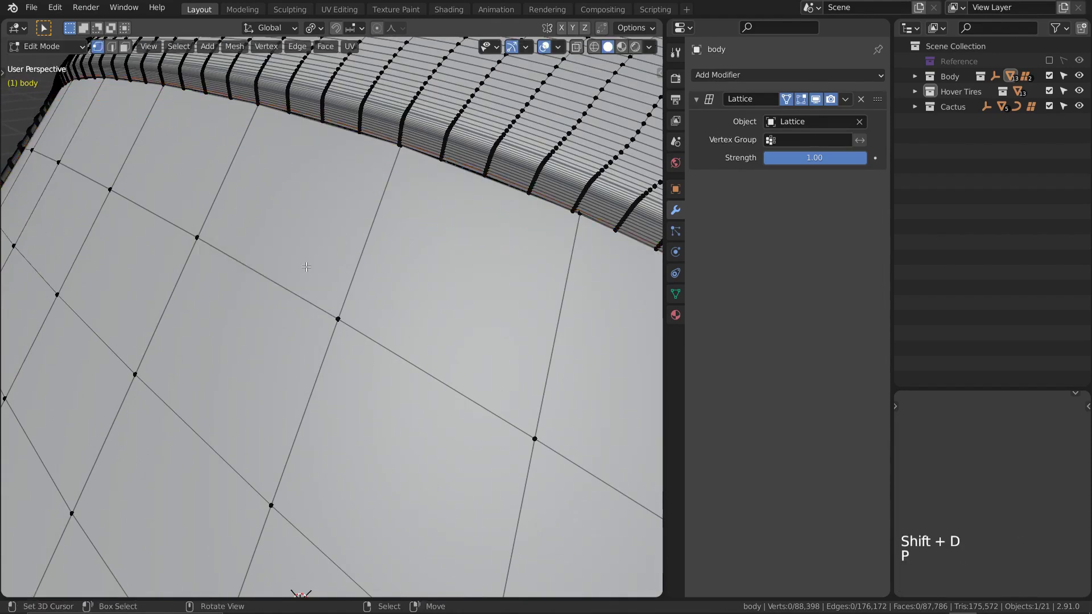
pyautogui.press('Tab')
# - On the separated loop, checker-deselect and dissolve alternate vertices, leaving 56
pyautogui.rightClick(418, 148)
pyautogui.keyDown('ctrl'); pyautogui.moveTo(418, 149); pyautogui.dragTo(390, 281, button='middle'); pyautogui.keyUp('ctrl')
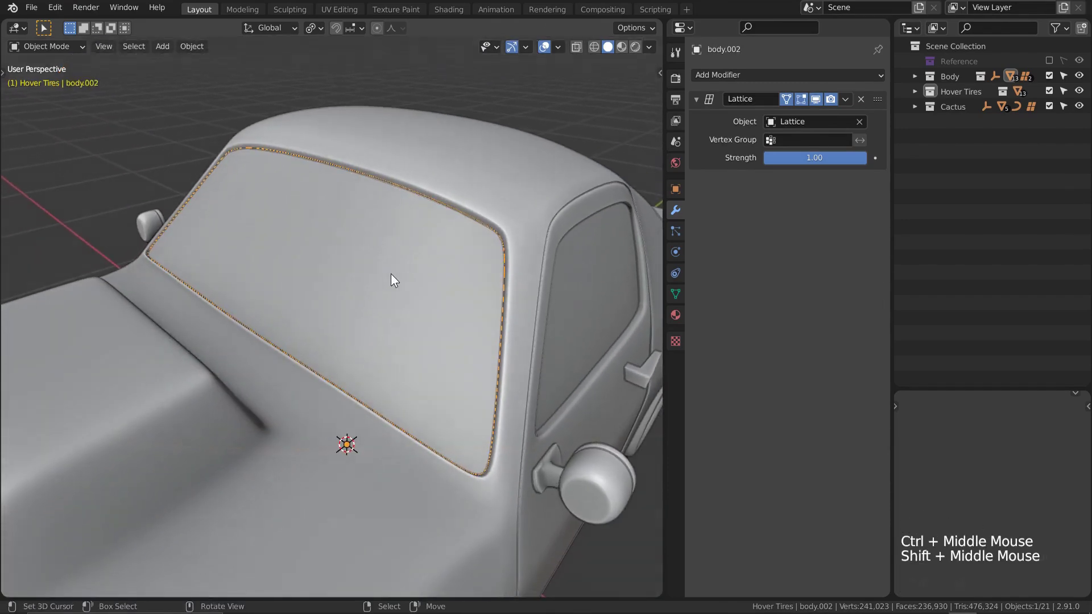
pyautogui.press('Tab')
pyautogui.keyDown('alt'); pyautogui.keyDown('shift'); pyautogui.rightClick(390, 274); pyautogui.keyUp('shift'); pyautogui.keyUp('alt')
pyautogui.press('KP_7')
pyautogui.moveTo(404, 362); pyautogui.dragTo(369, 239, button='middle')
pyautogui.keyDown('shift'); pyautogui.moveTo(369, 239); pyautogui.dragTo(339, 213, button='middle'); pyautogui.keyUp('shift')
pyautogui.click(178, 49)
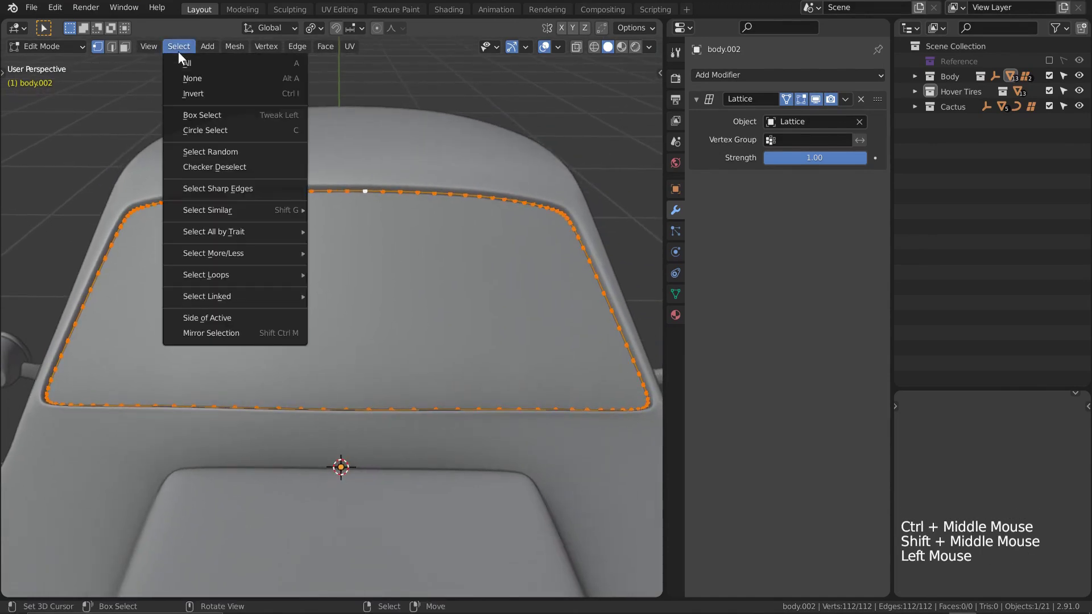
pyautogui.click(183, 167)
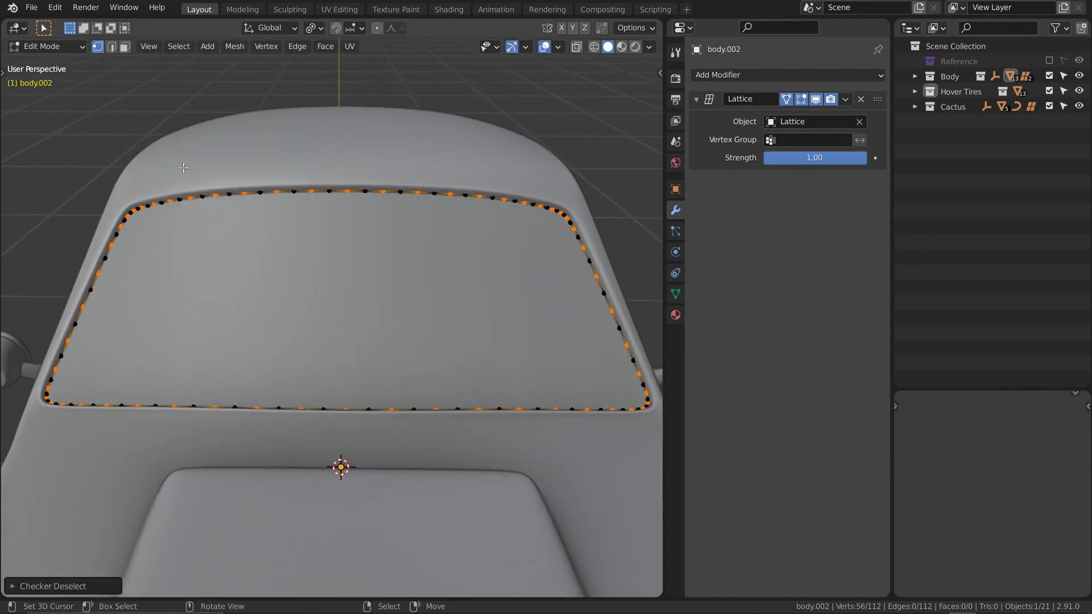
pyautogui.press('x')
pyautogui.click(183, 167)
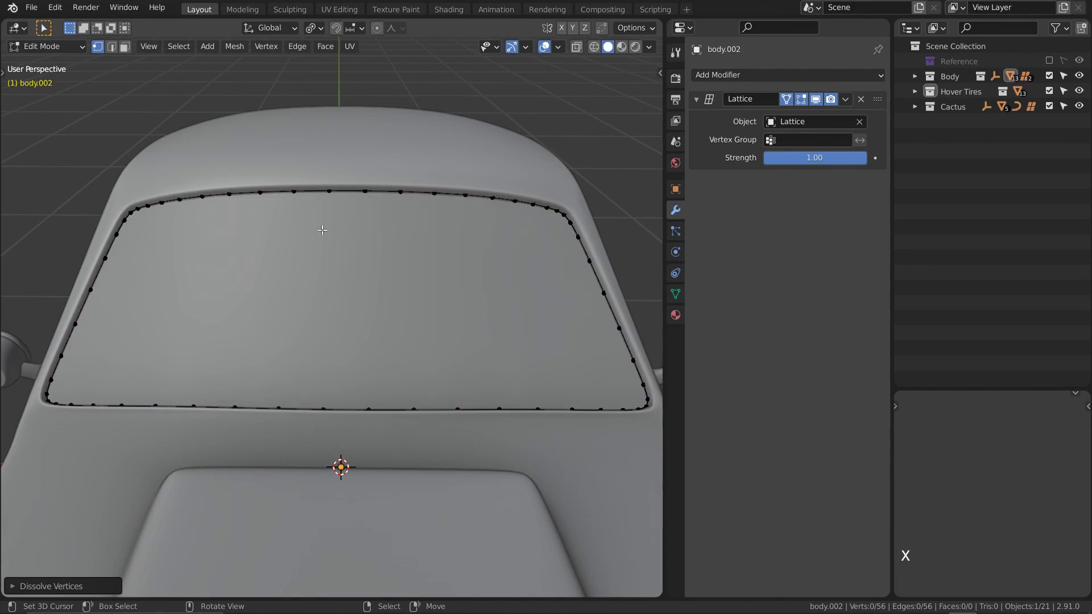
# - Checker-deselect and dissolve alternate vertices again, reducing the loop to 28
pyautogui.keyDown('alt'); pyautogui.keyDown('shift'); pyautogui.rightClick(362, 193); pyautogui.keyUp('shift'); pyautogui.keyUp('alt')
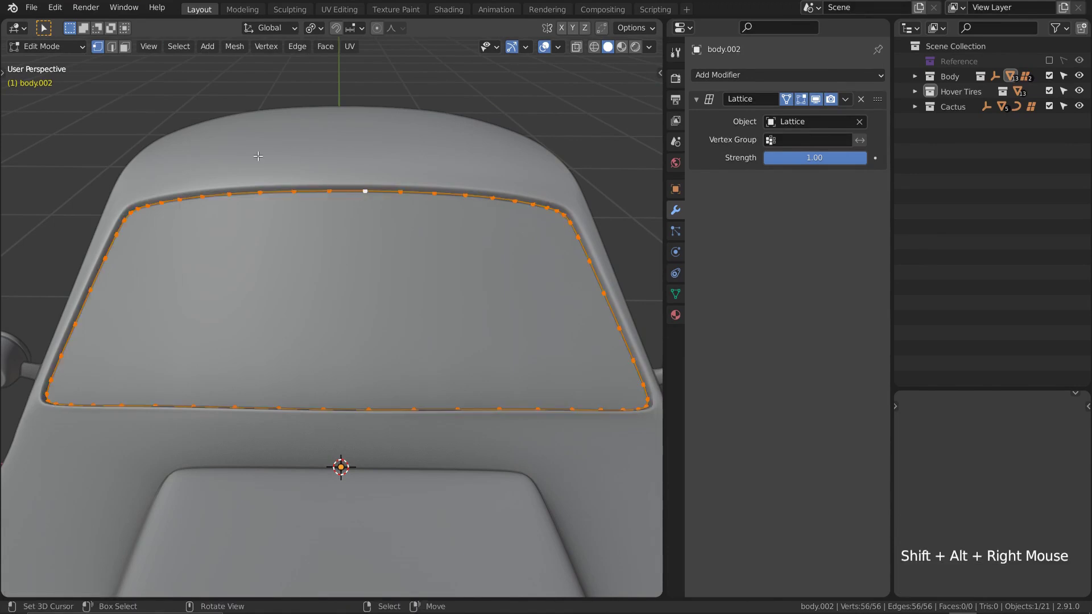
pyautogui.click(178, 47)
pyautogui.click(209, 166)
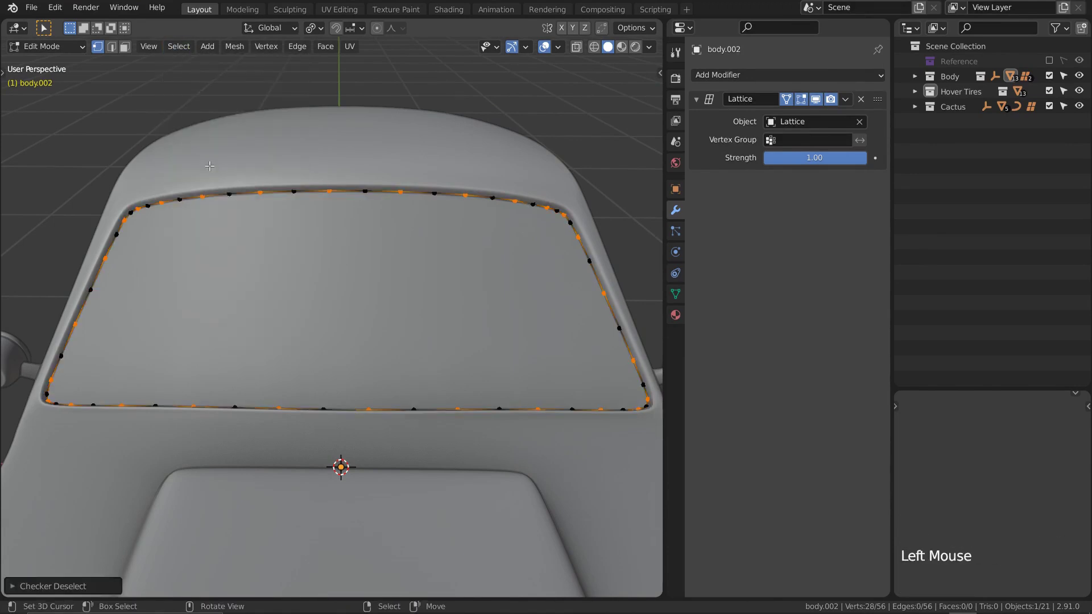
pyautogui.press('x')
pyautogui.click(210, 165)
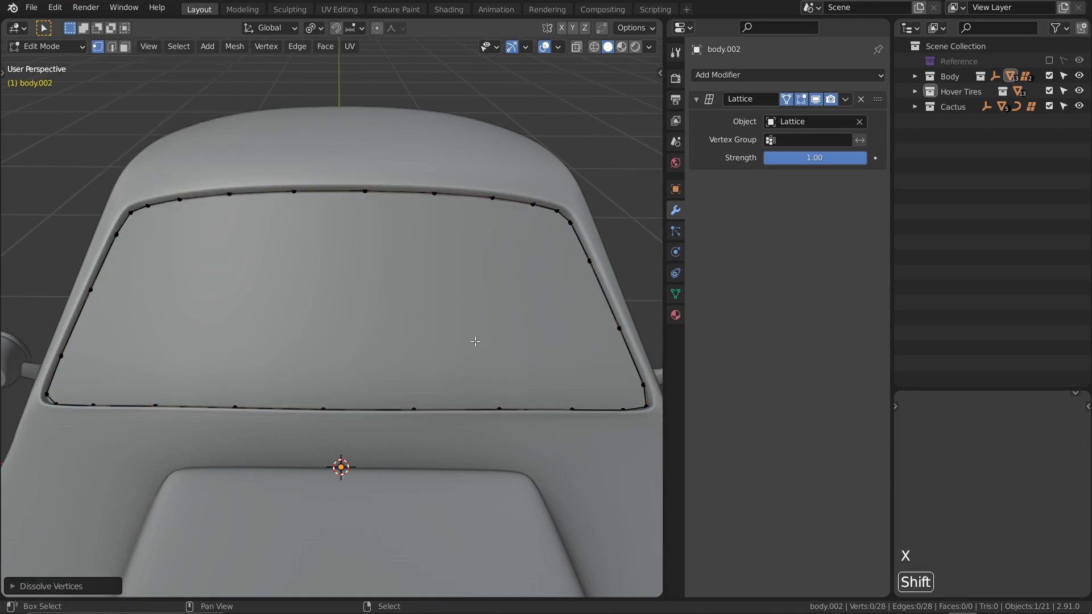
# - Convert the 28-vertex windshield loop object into a curve
pyautogui.keyDown('shift'); pyautogui.moveTo(470, 338); pyautogui.dragTo(448, 353, button='middle'); pyautogui.keyUp('shift')
pyautogui.press('Tab')
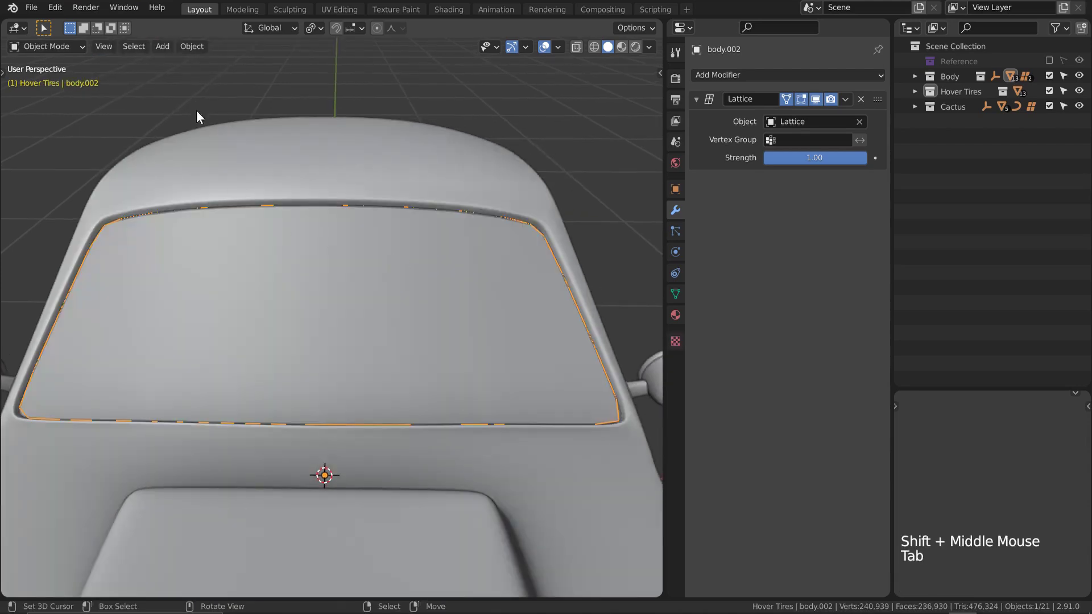
pyautogui.click(192, 48)
pyautogui.moveTo(229, 438)
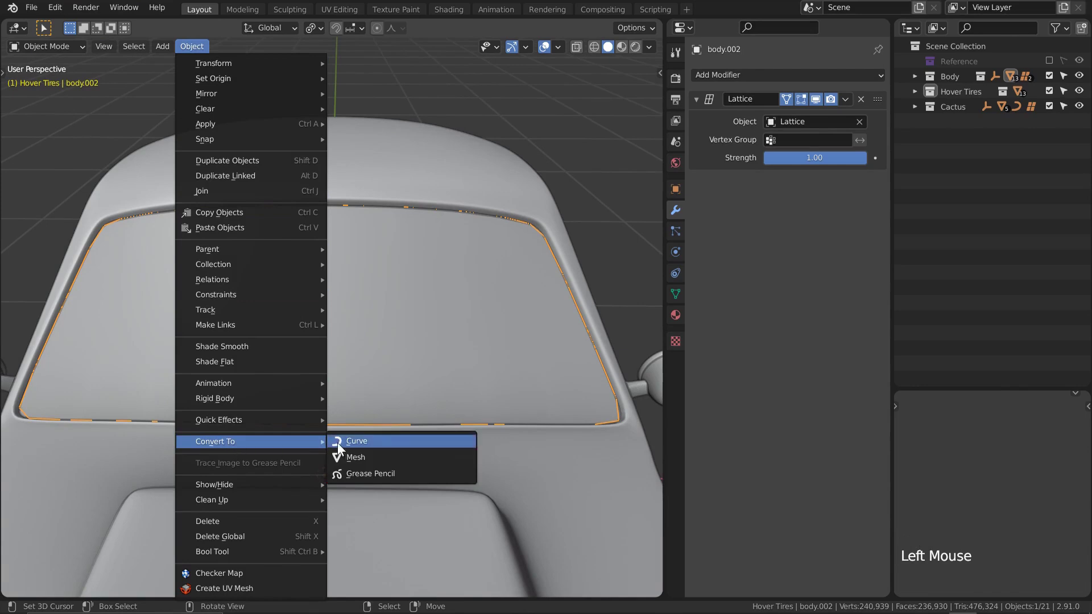
pyautogui.click(340, 443)
# - Give the windshield curve a Bevel Depth of 0.011 m in its geometry settings
pyautogui.click(675, 273)
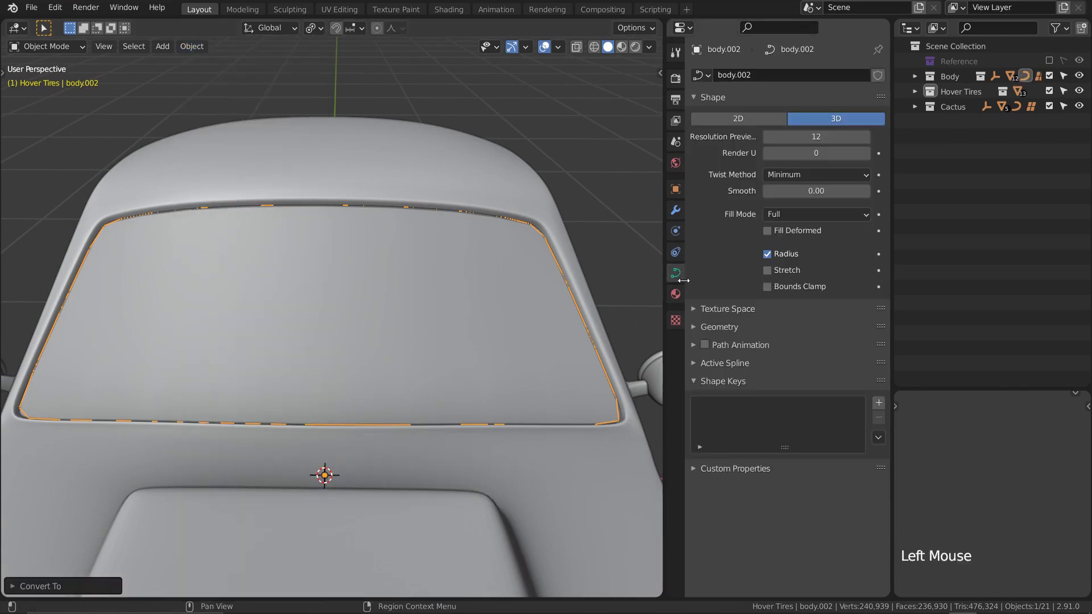
pyautogui.click(722, 328)
pyautogui.moveTo(816, 459); pyautogui.dragTo(841, 459)
pyautogui.moveTo(432, 341); pyautogui.dragTo(359, 329, button='middle')
# - Set the rim curve's spline type to NURBS to smooth it
pyautogui.press('Tab')
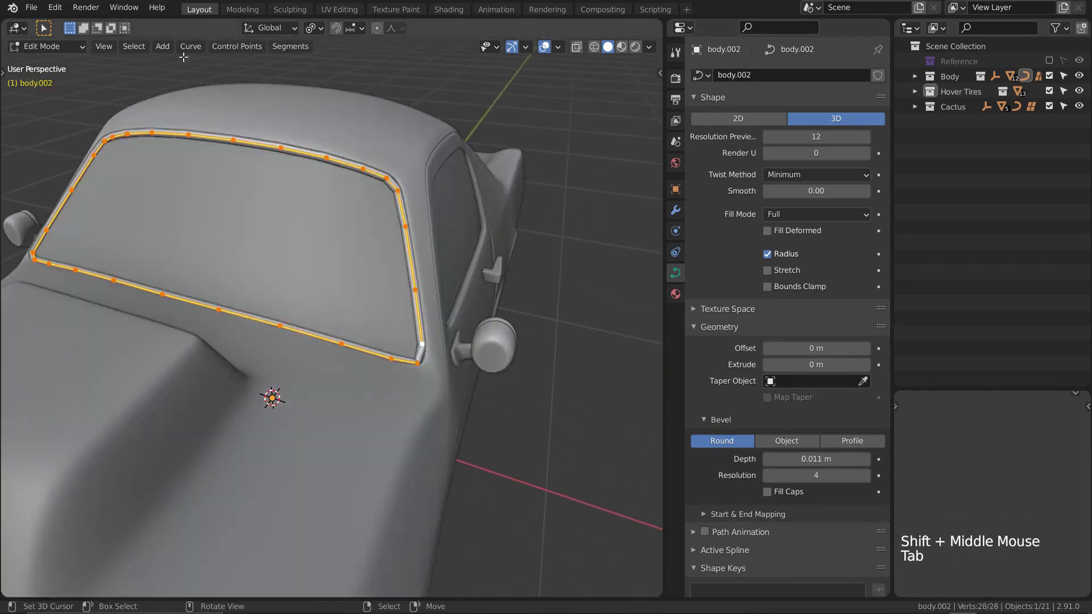
pyautogui.click(189, 47)
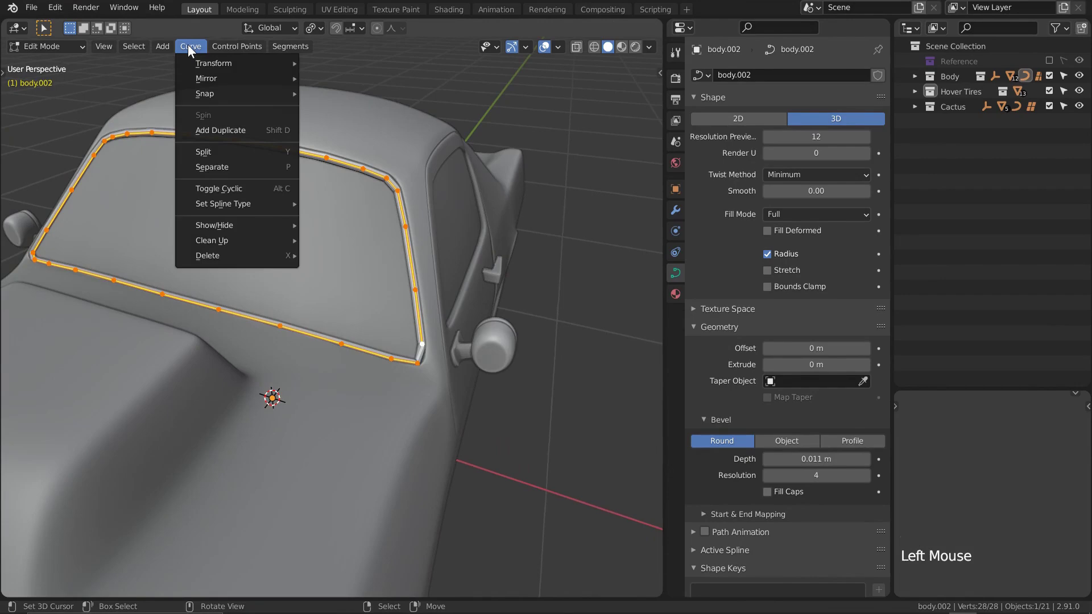
pyautogui.moveTo(224, 200)
pyautogui.click(352, 237)
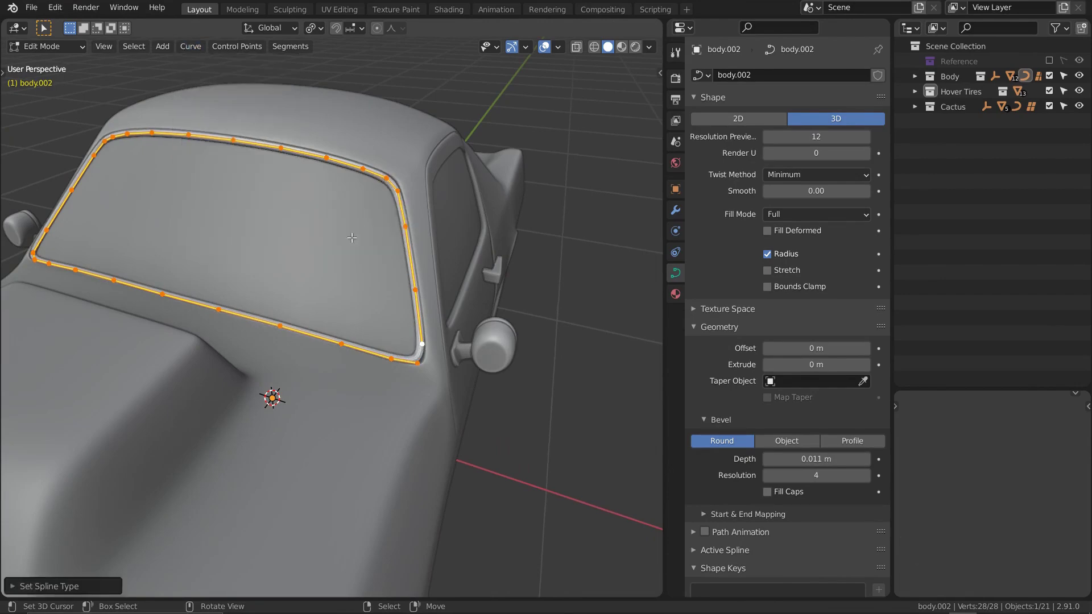
pyautogui.press('Tab')
# - Frame the whole car and hide overlays to preview the finished rims
pyautogui.keyDown('ctrl'); pyautogui.moveTo(428, 386); pyautogui.dragTo(388, 244, button='middle'); pyautogui.keyUp('ctrl')
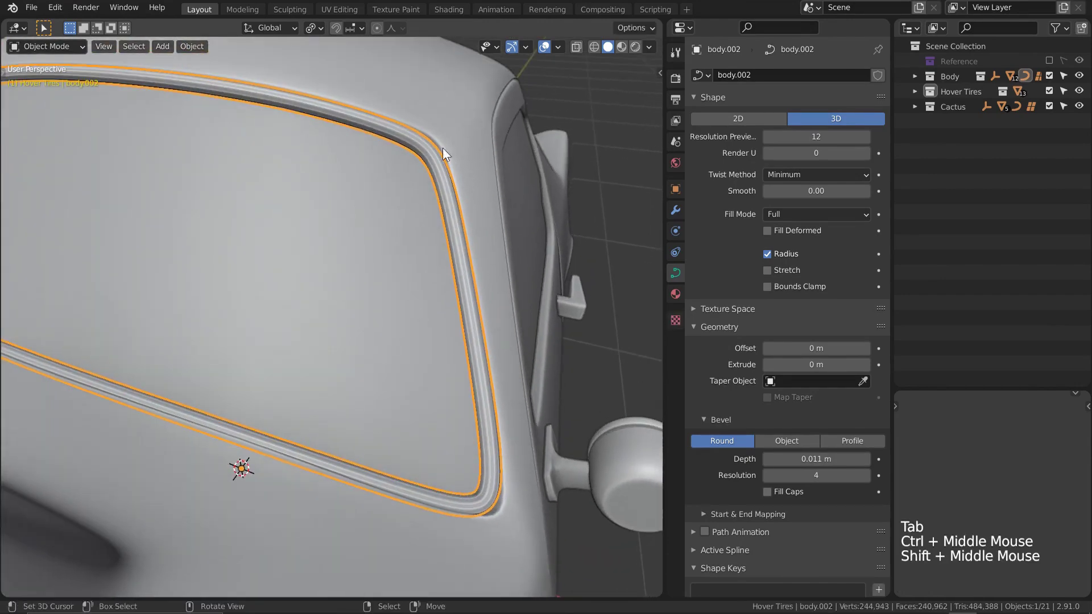
pyautogui.press('w')
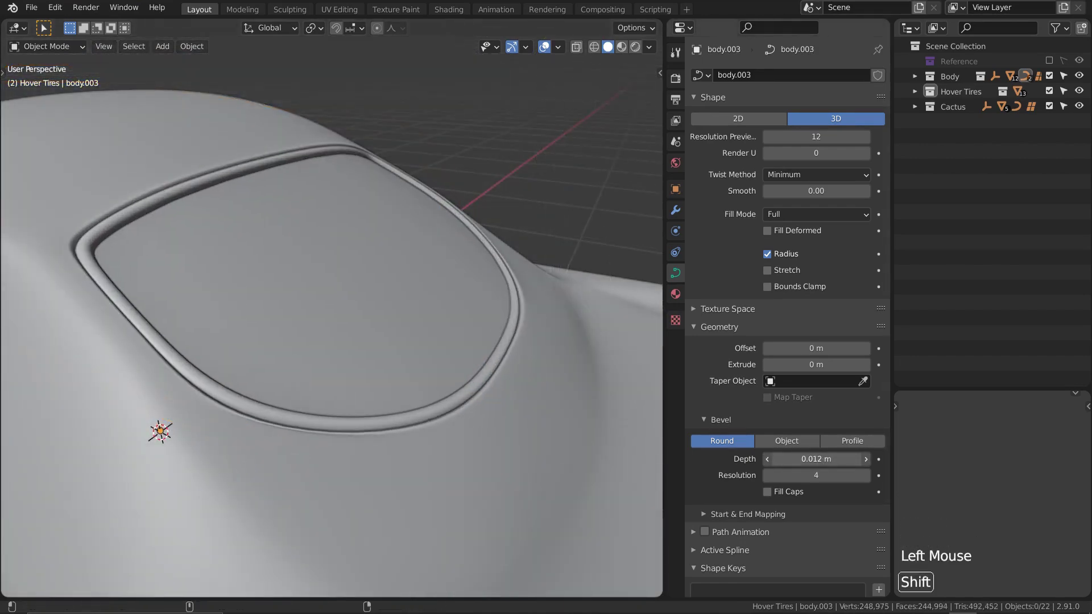
pyautogui.moveTo(432, 353); pyautogui.dragTo(344, 400, button='middle')
pyautogui.scroll(-2, 334, 404)
pyautogui.keyDown('ctrl'); pyautogui.moveTo(344, 400); pyautogui.dragTo(464, 357, button='middle'); pyautogui.keyUp('ctrl')
pyautogui.hotkey('shift', 'alt', 'z')
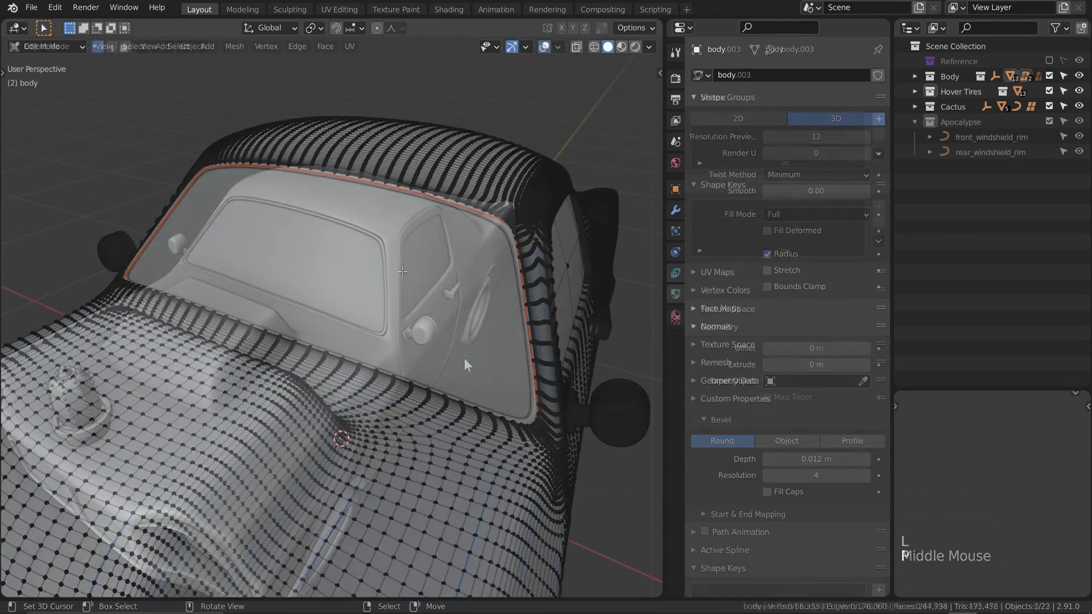
# - Separate the windshield glass into its own object and edit its edges
pyautogui.press('p')
pyautogui.press('Tab')
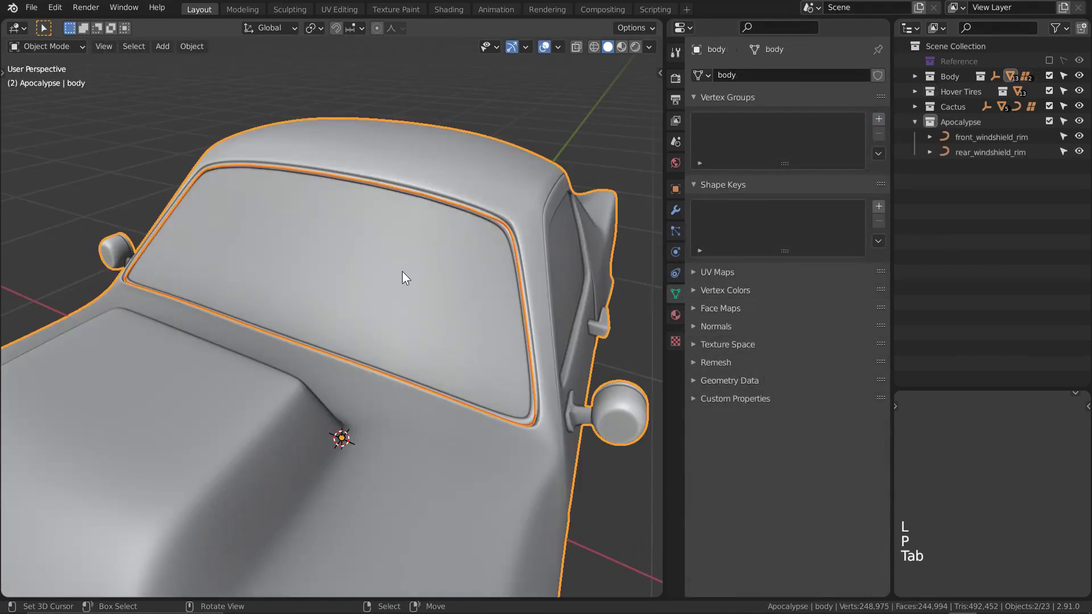
pyautogui.rightClick(401, 271)
pyautogui.press('Tab')
pyautogui.press('2')
pyautogui.moveTo(402, 272); pyautogui.dragTo(387, 232, button='middle')
# - Bevel three horizontal edge loops across the glass, doubling each loop
pyautogui.keyDown('alt'); pyautogui.rightClick(423, 230); pyautogui.keyUp('alt')
pyautogui.keyDown('alt'); pyautogui.keyDown('shift'); pyautogui.rightClick(398, 305); pyautogui.keyUp('shift'); pyautogui.keyUp('alt')
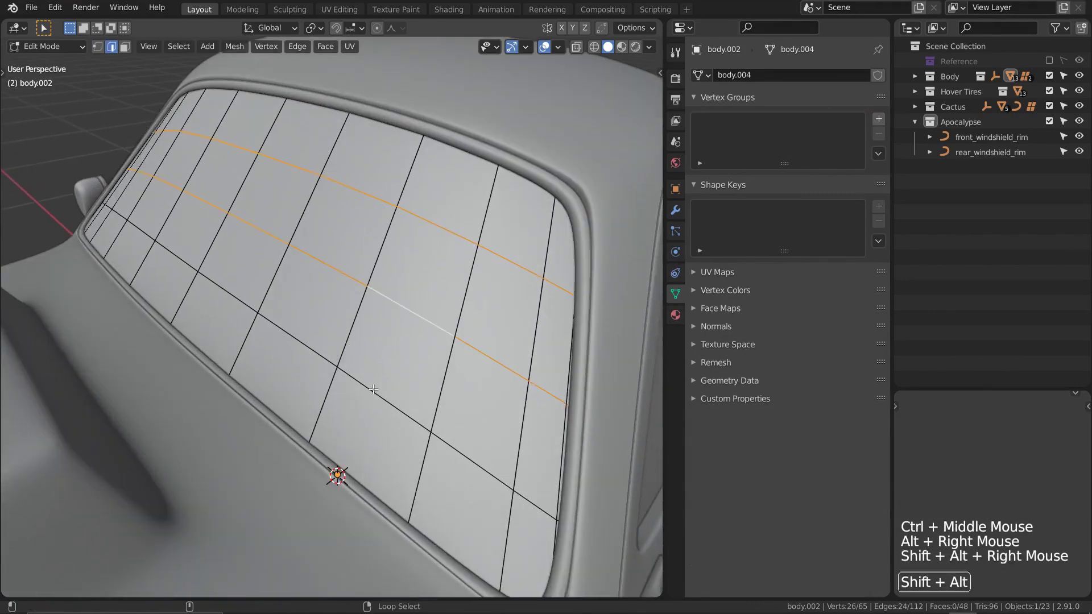
pyautogui.keyDown('alt'); pyautogui.keyDown('shift'); pyautogui.rightClick(373, 391); pyautogui.keyUp('shift'); pyautogui.keyUp('alt')
pyautogui.keyDown('shift'); pyautogui.moveTo(372, 391); pyautogui.dragTo(288, 415, button='middle'); pyautogui.keyUp('shift')
pyautogui.hotkey('ctrl', 'b')
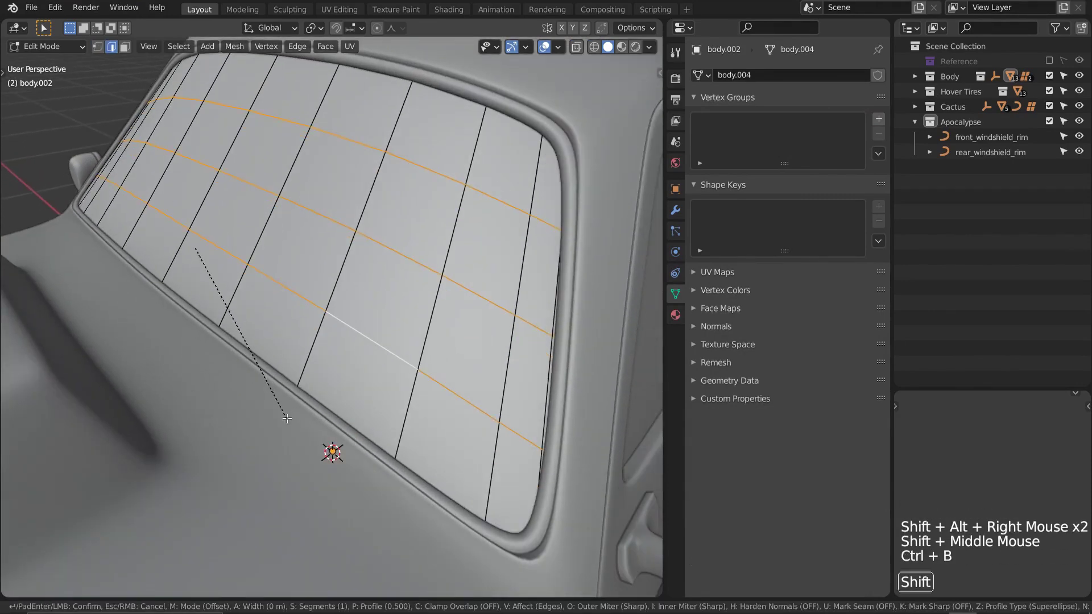
pyautogui.click(292, 421)
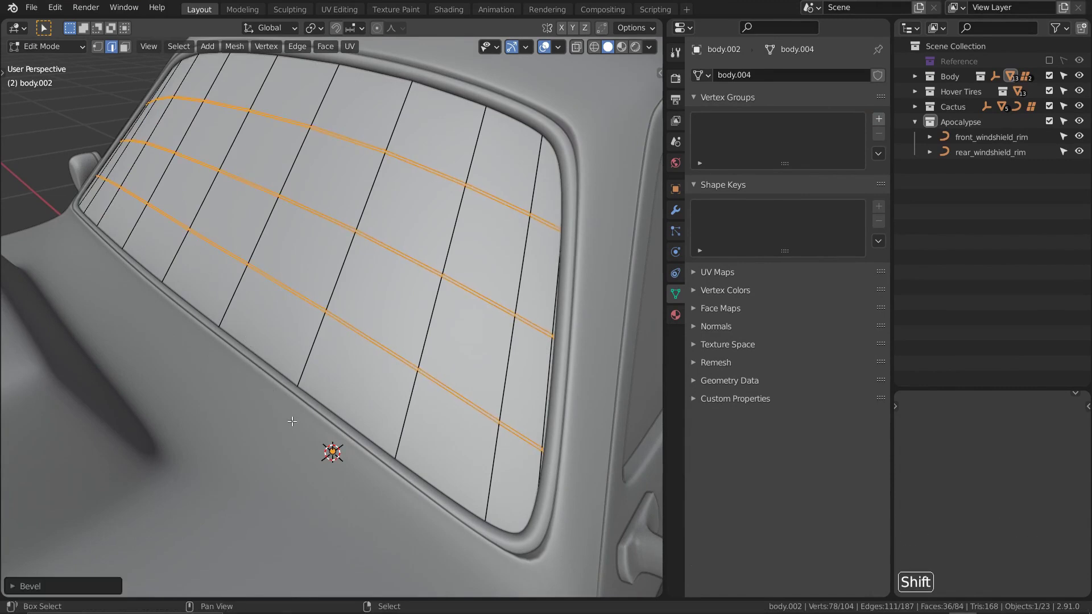
# - Select two of the bevelled loops and sink them into the glass with Alt+S
pyautogui.keyDown('alt'); pyautogui.rightClick(368, 367); pyautogui.keyUp('alt')
pyautogui.keyDown('alt'); pyautogui.keyDown('shift'); pyautogui.rightClick(376, 258); pyautogui.keyUp('shift'); pyautogui.keyUp('alt')
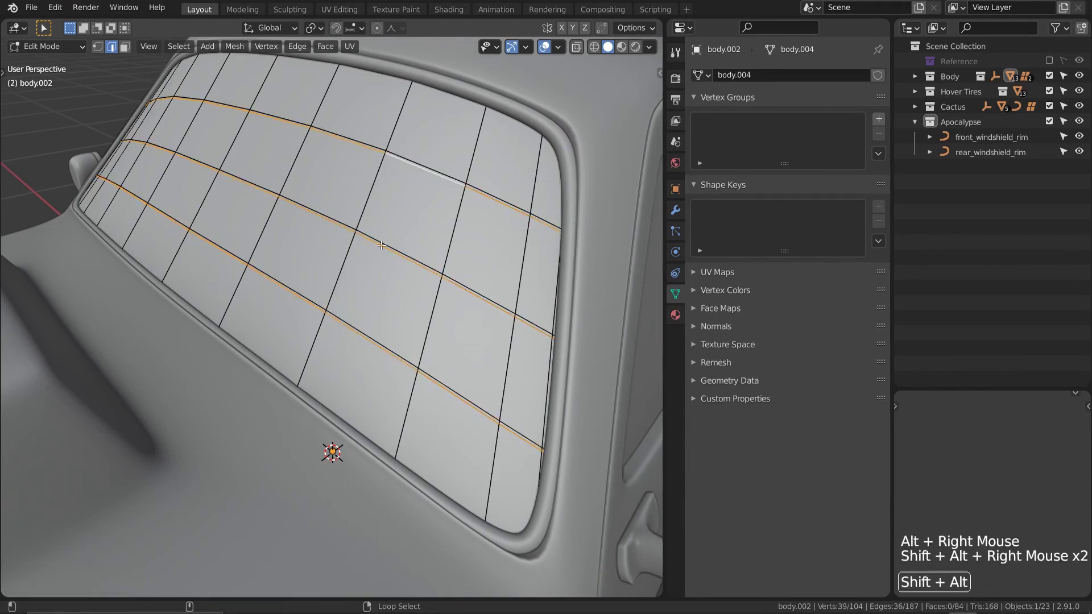
pyautogui.hotkey('alt', 's')
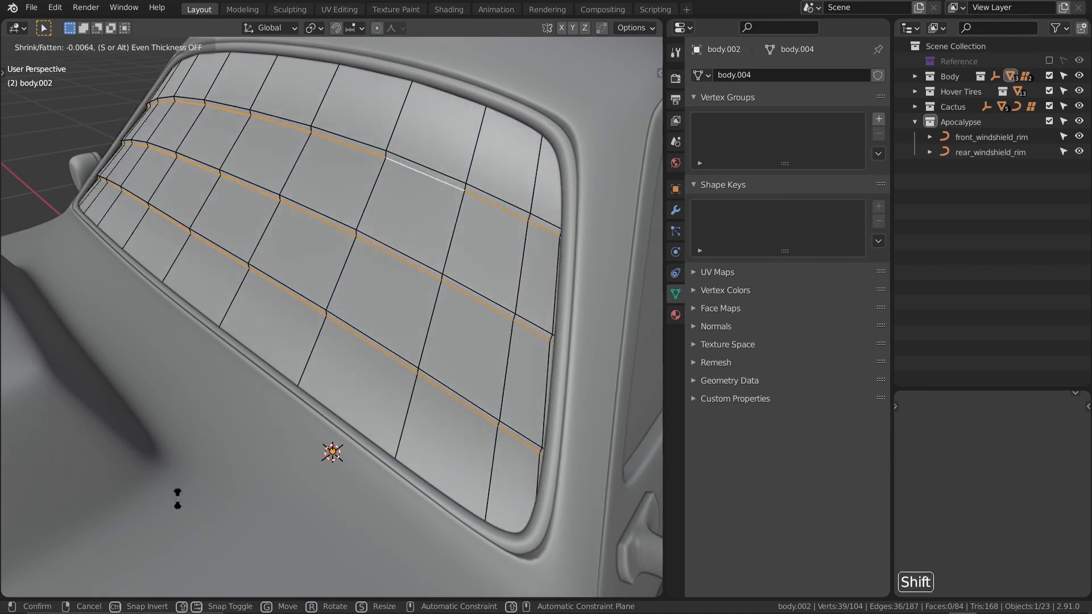
pyautogui.click(177, 499)
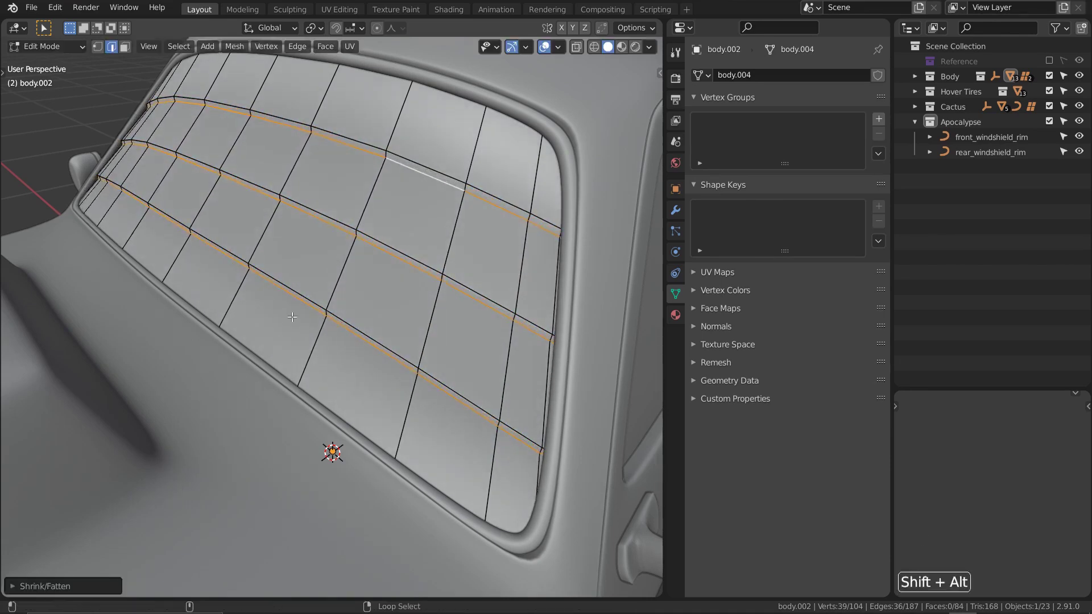
# - Set the Mean Bevel Weight of the selected loops in the Item sidebar
pyautogui.keyDown('alt'); pyautogui.keyDown('shift'); pyautogui.rightClick(300, 294); pyautogui.keyUp('shift'); pyautogui.keyUp('alt')
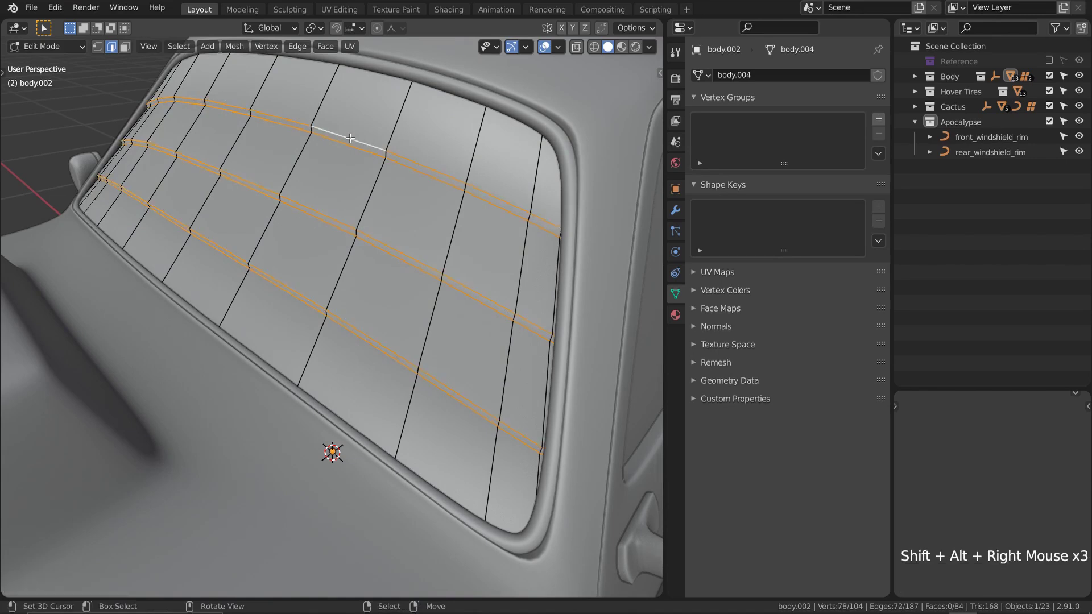
pyautogui.press('n')
pyautogui.click(610, 200)
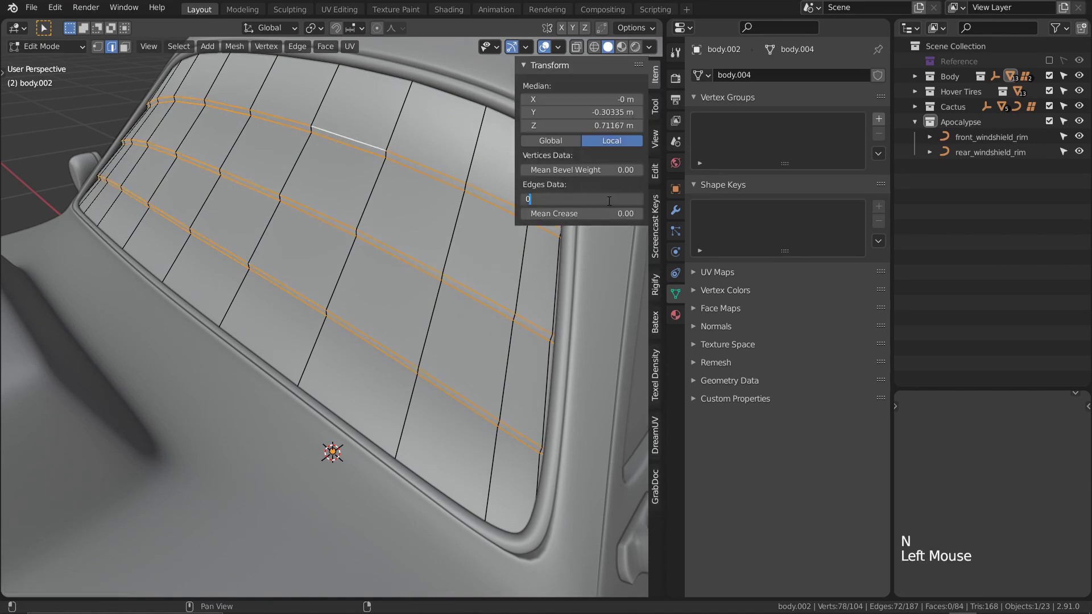
pyautogui.press('n')
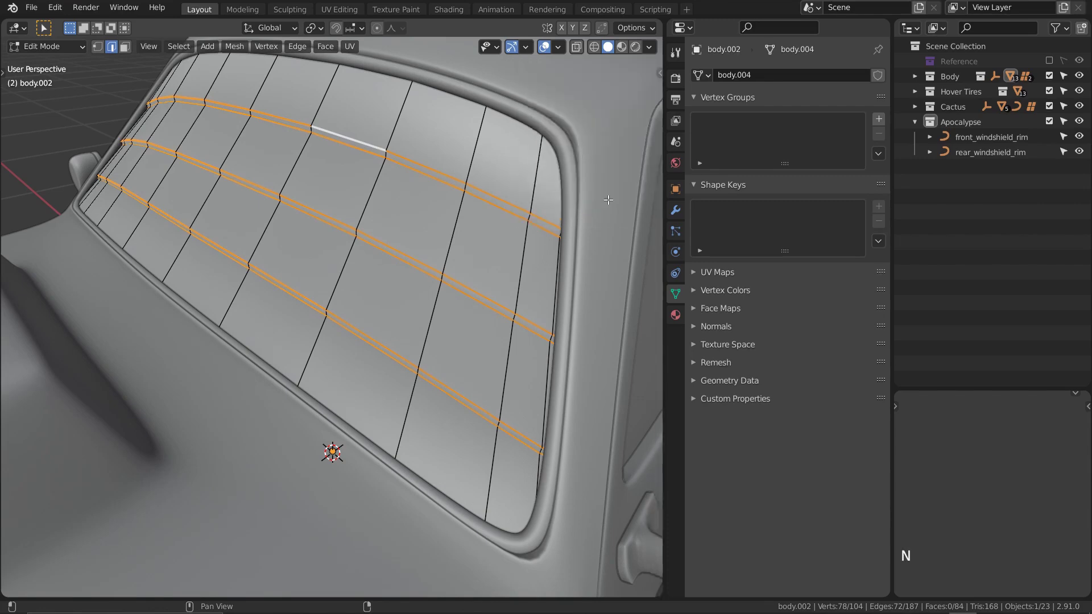
pyautogui.press('Tab')
# - Add Bevel and Subdivision Surface modifiers to the window panel
pyautogui.click(676, 210)
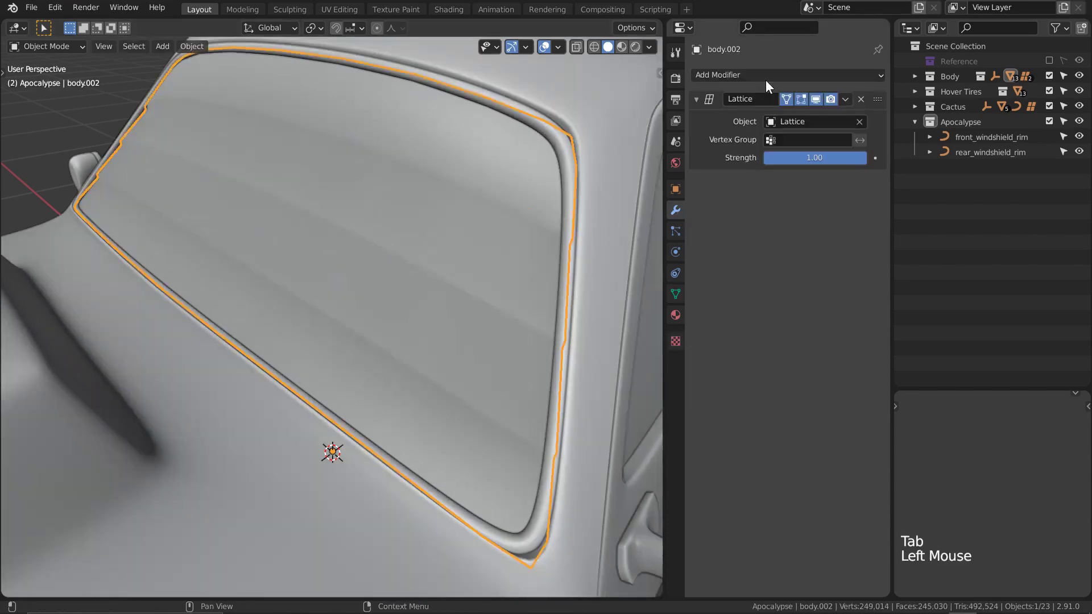
pyautogui.click(766, 79)
pyautogui.click(589, 132)
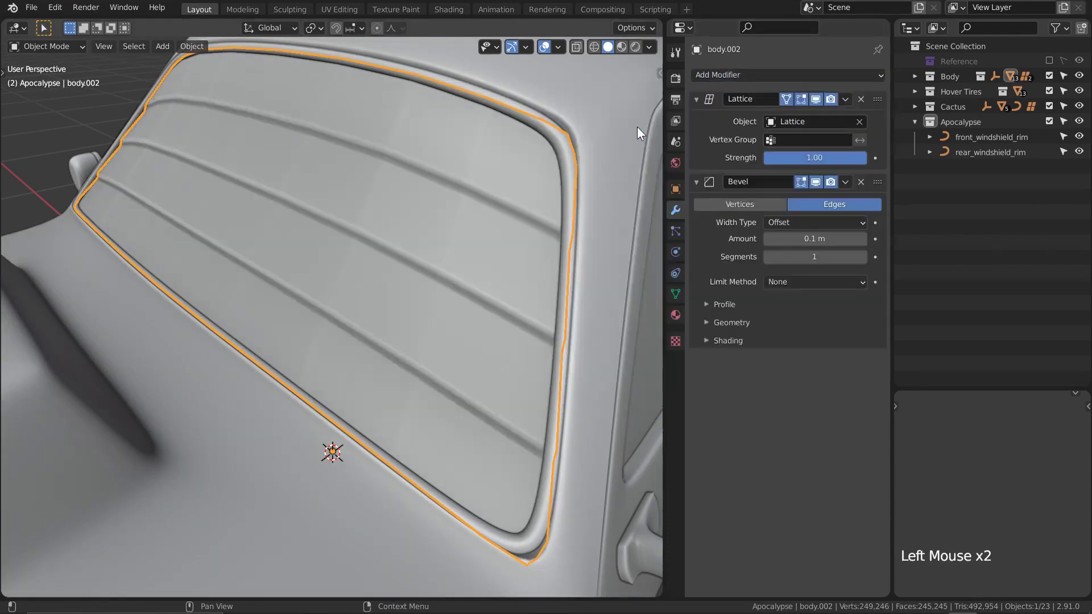
pyautogui.click(761, 77)
pyautogui.click(628, 327)
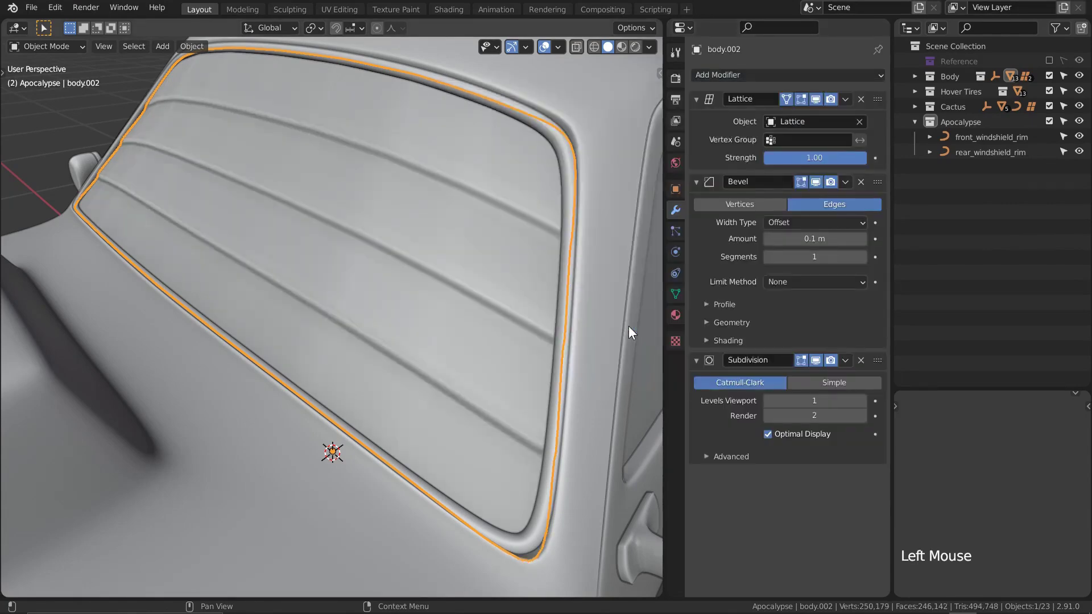
# - Limit the bevel by Weight and set its Amount to 0.01 m
pyautogui.click(778, 282)
pyautogui.click(786, 335)
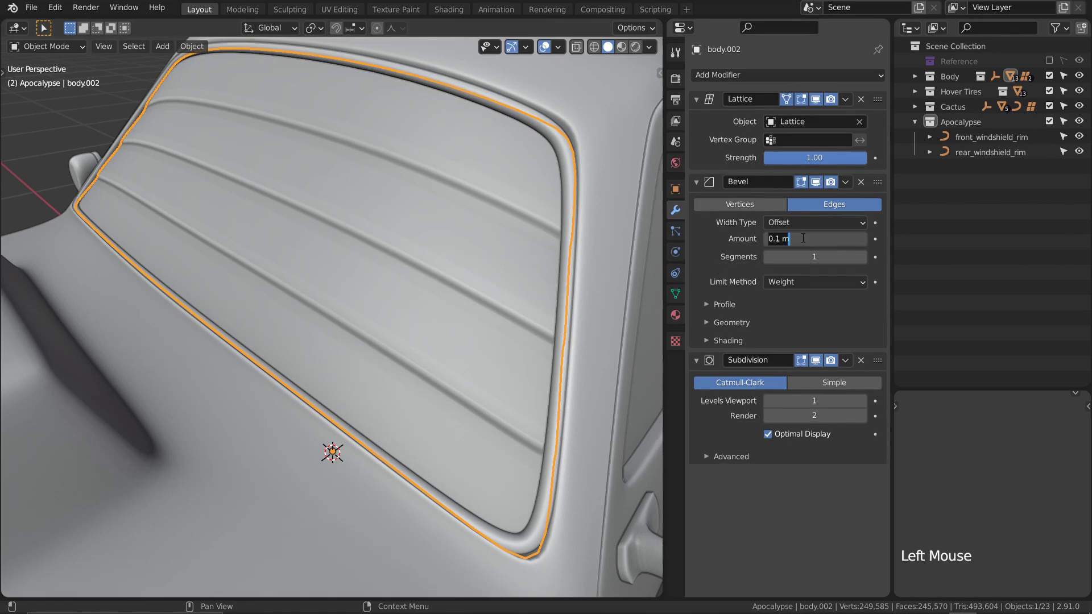
pyautogui.write('1')
pyautogui.press('Return')
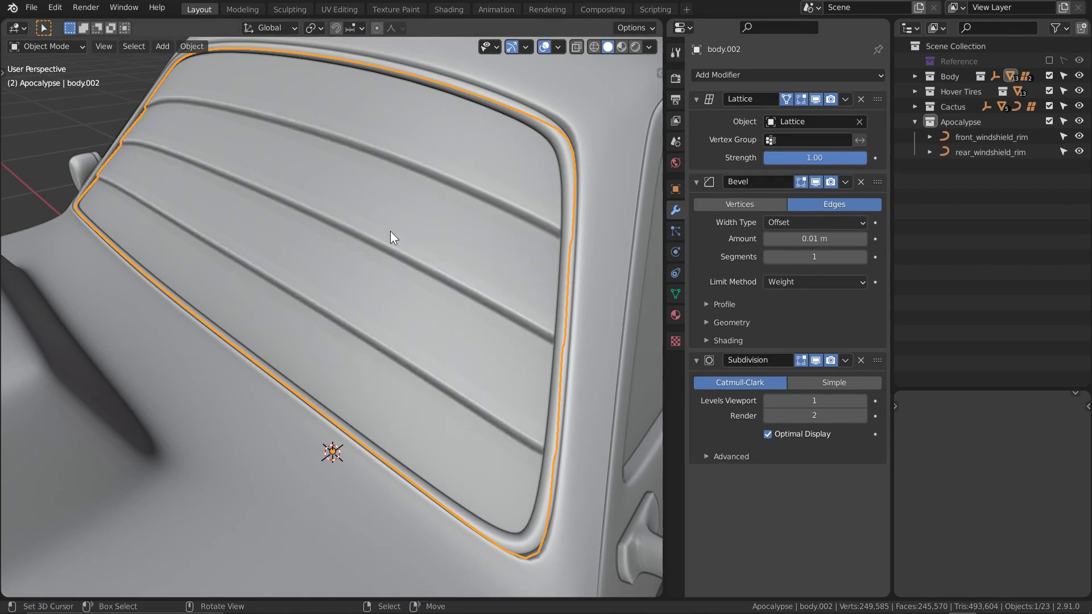
pyautogui.hotkey('alt', 'a')
pyautogui.scroll(-5, 370, 296)
# - Select the horizontal edge loops on body.003's rear window panel
pyautogui.moveTo(370, 295); pyautogui.dragTo(397, 393, button='middle')
pyautogui.keyDown('shift'); pyautogui.moveTo(398, 393); pyautogui.dragTo(285, 233, button='middle'); pyautogui.keyUp('shift')
pyautogui.rightClick(332, 282)
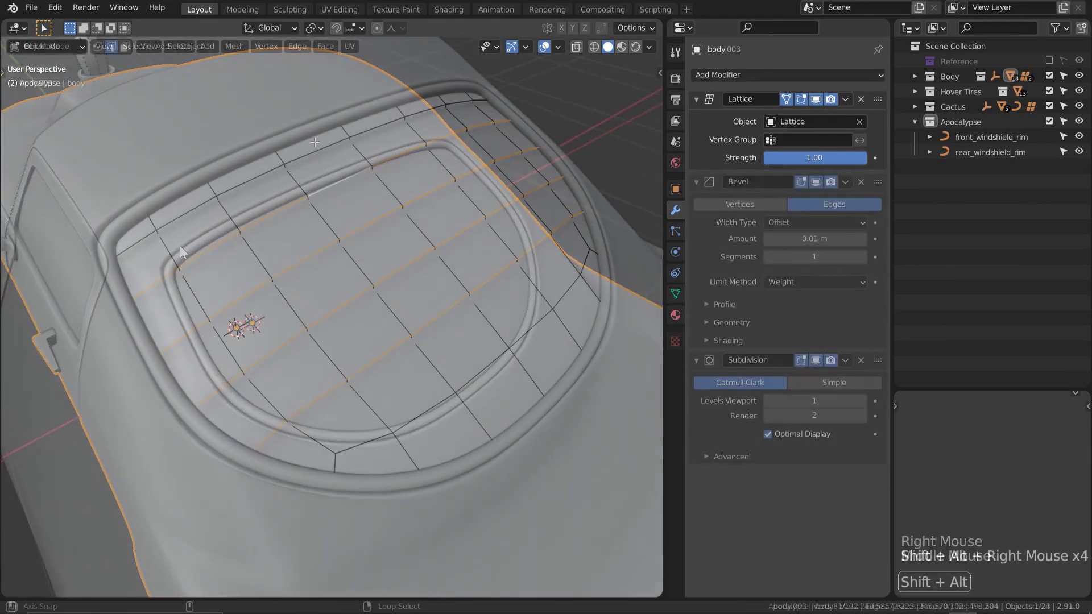
pyautogui.keyDown('alt'); pyautogui.keyDown('shift'); pyautogui.rightClick(315, 142); pyautogui.keyUp('shift'); pyautogui.keyUp('alt')
pyautogui.hotkey('ctrl', 'z')
pyautogui.keyDown('alt'); pyautogui.keyDown('shift'); pyautogui.rightClick(314, 142); pyautogui.keyUp('shift'); pyautogui.keyUp('alt')
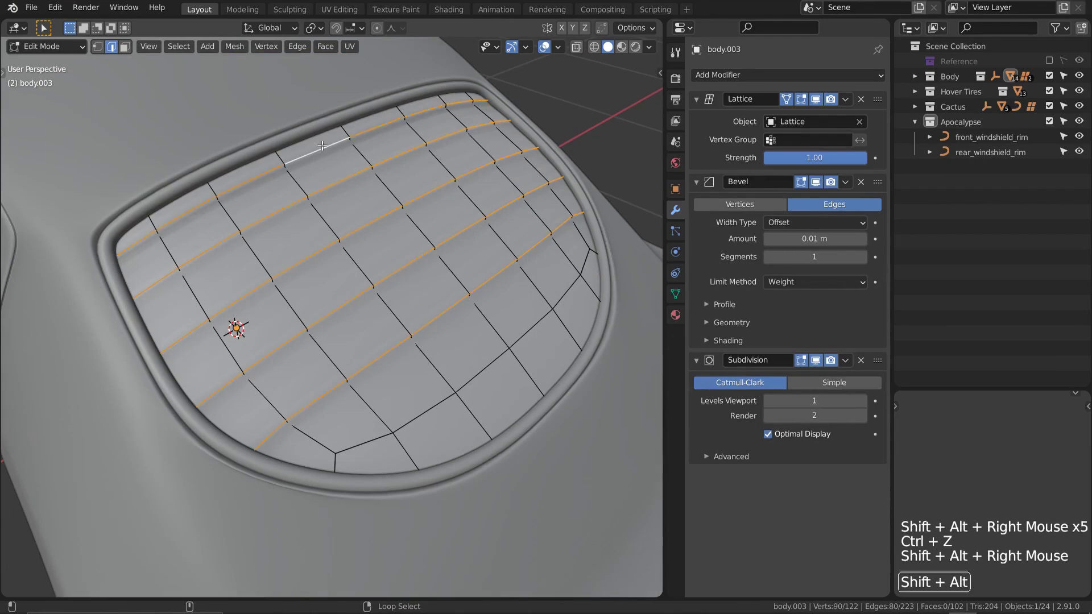
# - Set the selected loops' Mean Bevel Weight to 1 and return to Object Mode
pyautogui.press('n')
pyautogui.click(621, 199)
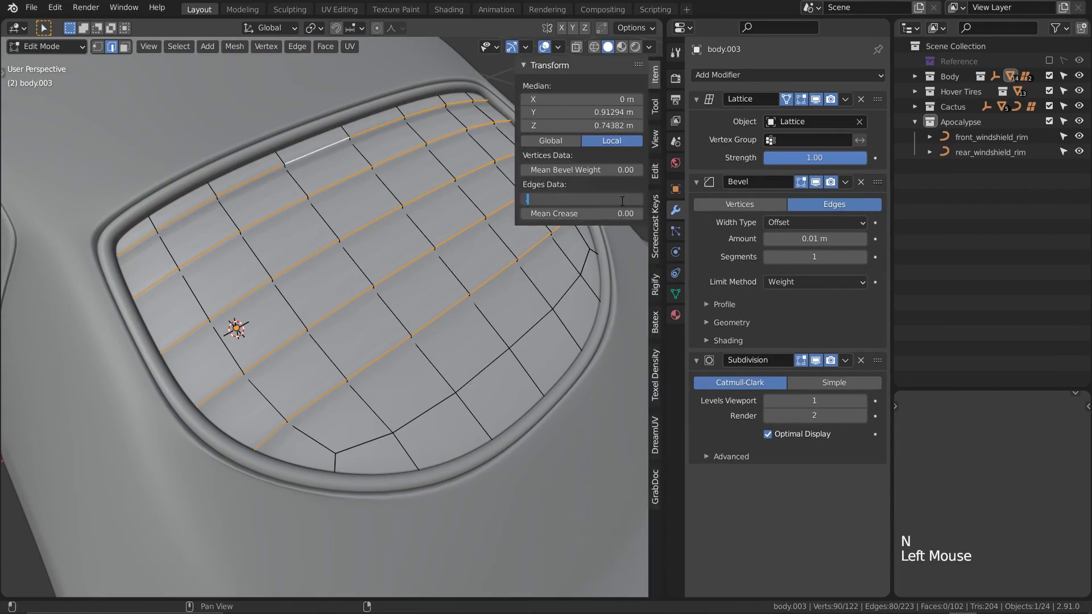
pyautogui.write('1')
pyautogui.press('Return')
pyautogui.press('n')
pyautogui.hotkey('alt', 'a')
pyautogui.press('Tab')
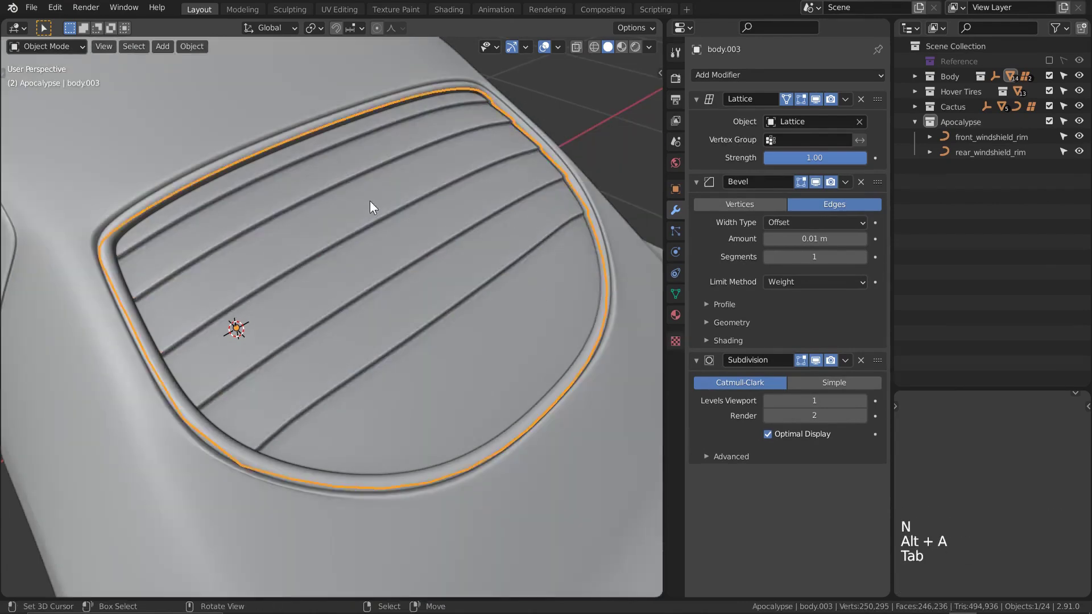
pyautogui.hotkey('alt', 'a')
pyautogui.keyDown('ctrl'); pyautogui.moveTo(390, 145); pyautogui.dragTo(287, 277, button='middle'); pyautogui.keyUp('ctrl')
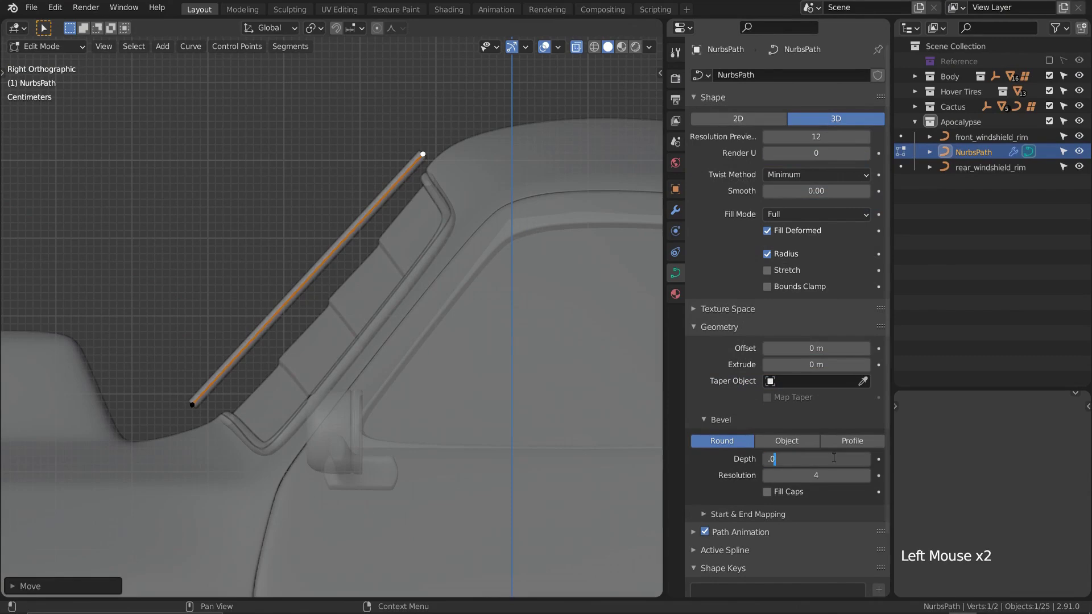
# - Extrude a hooked point from the bar's top end over the window frame
pyautogui.press('g')
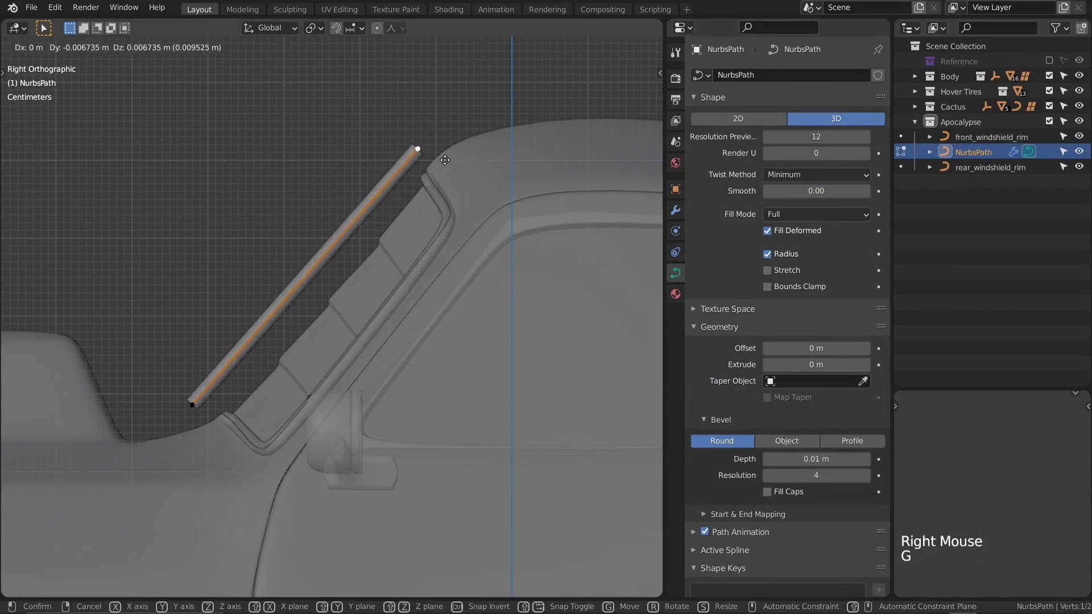
pyautogui.click(443, 159)
pyautogui.press('e')
pyautogui.click(476, 174)
pyautogui.rightClick(417, 149)
pyautogui.press('g')
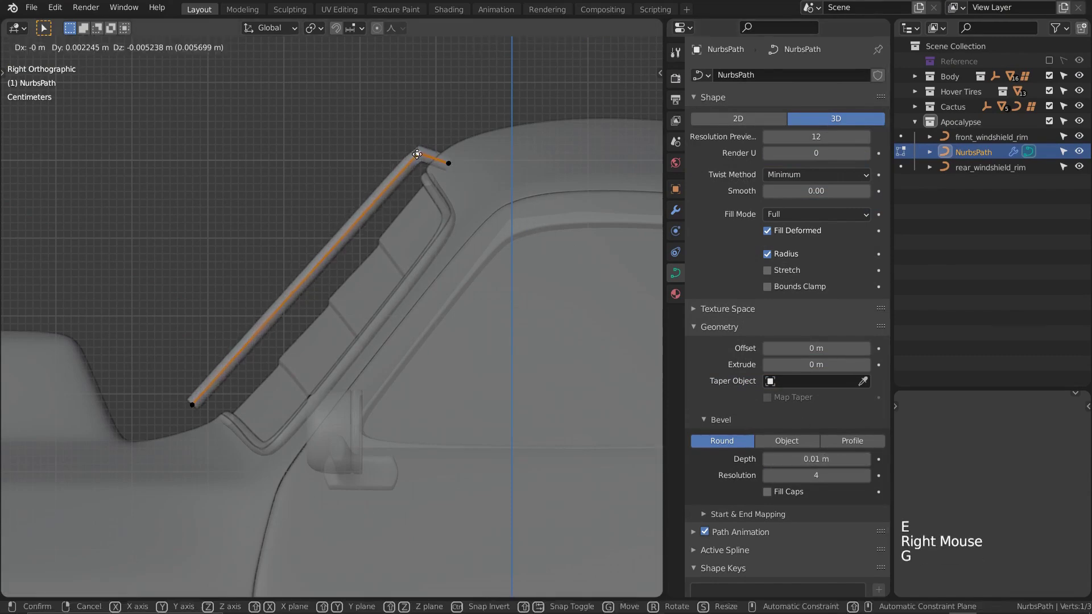
pyautogui.click(419, 155)
# - Extrude a new bottom point against the body and adjust the top corner
pyautogui.rightClick(192, 405)
pyautogui.press('g')
pyautogui.click(196, 425)
pyautogui.press('e')
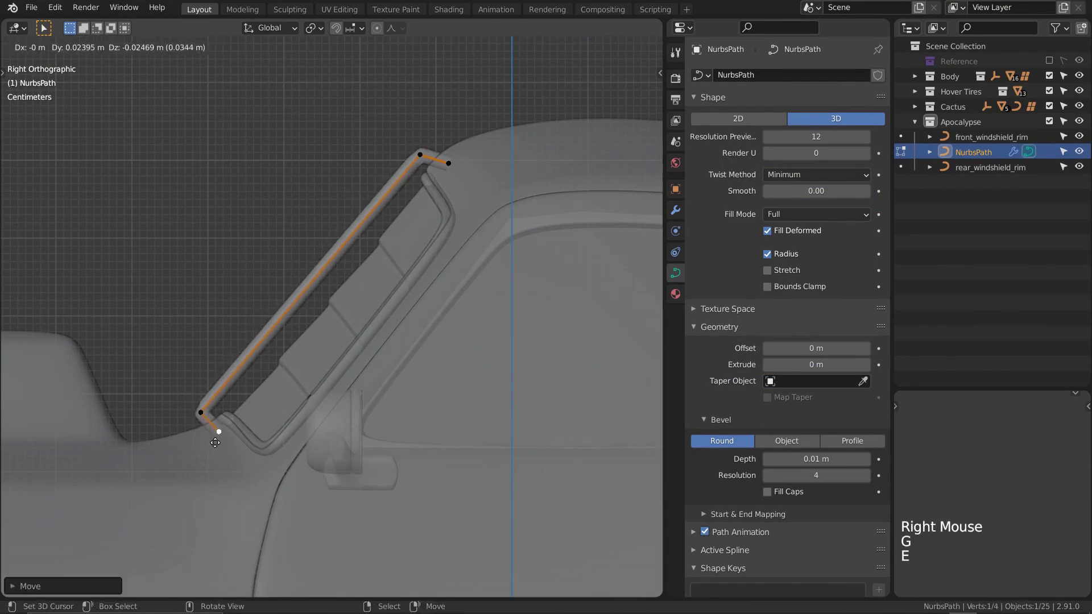
pyautogui.click(215, 445)
pyautogui.rightClick(415, 159)
pyautogui.press('g')
pyautogui.click(425, 152)
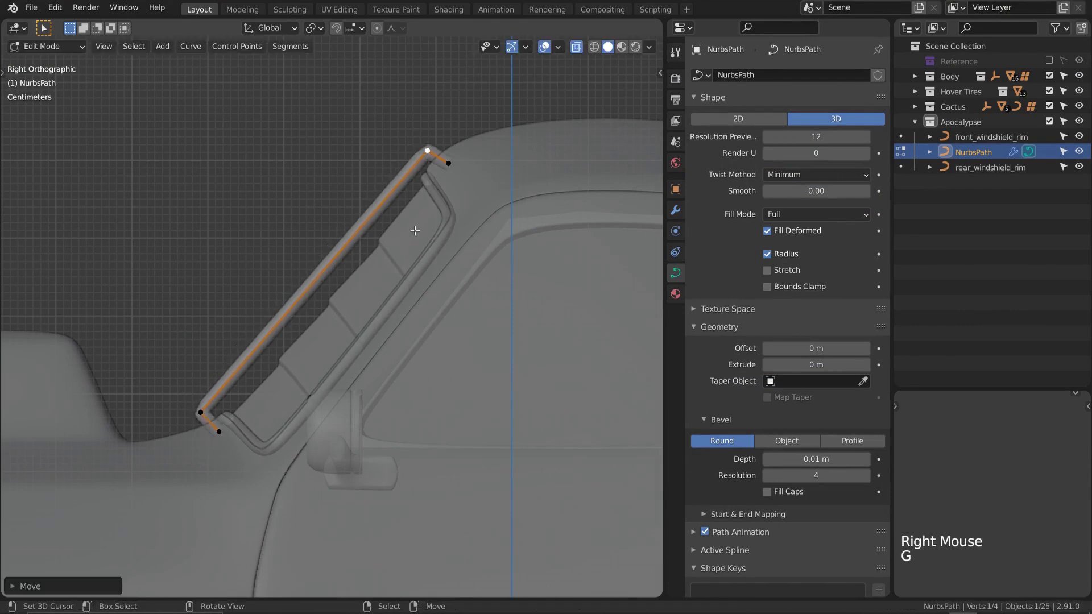
# - Subdivide between the two top points and between the two bottom points
pyautogui.keyDown('shift'); pyautogui.rightClick(449, 163); pyautogui.keyUp('shift')
pyautogui.press('w')
pyautogui.click(510, 116)
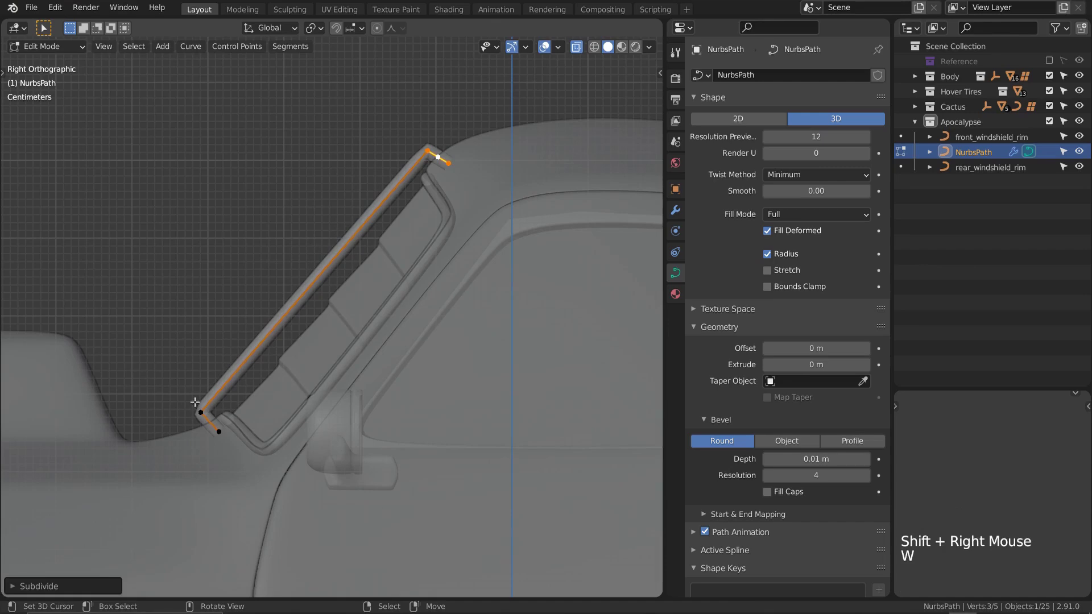
pyautogui.rightClick(201, 412)
pyautogui.keyDown('shift'); pyautogui.rightClick(219, 432); pyautogui.keyUp('shift')
pyautogui.press('w')
pyautogui.click(171, 203)
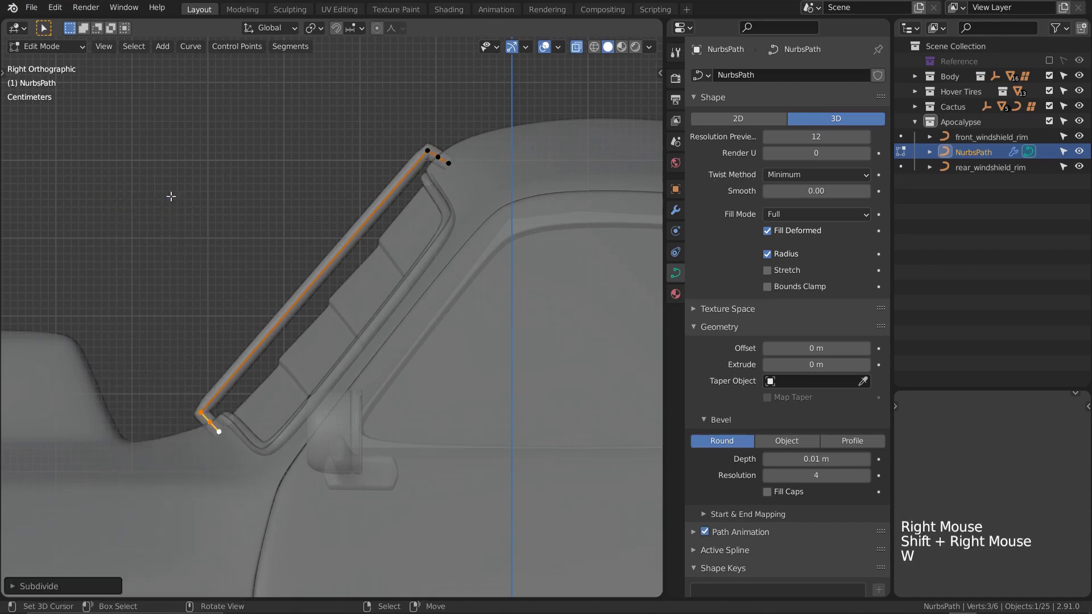
# - Raise the Active Spline Order U to 4, then select the top and bottom points
pyautogui.moveTo(731, 463); pyautogui.dragTo(730, 397, button='middle')
pyautogui.click(733, 483)
pyautogui.moveTo(733, 482); pyautogui.dragTo(830, 427, button='middle')
pyautogui.doubleClick(866, 445)
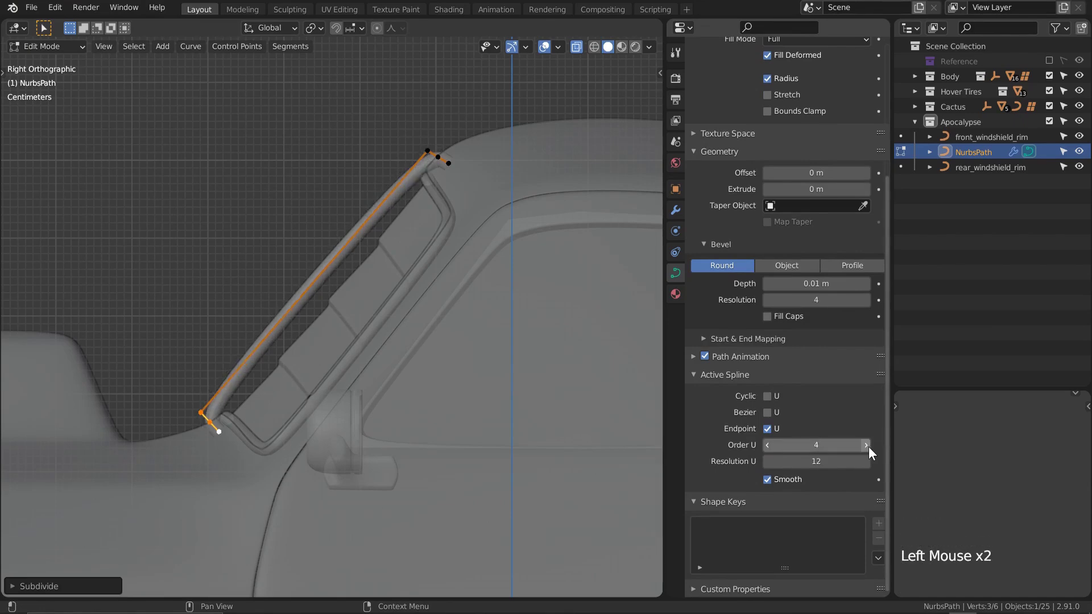
pyautogui.rightClick(427, 151)
pyautogui.keyDown('shift'); pyautogui.rightClick(201, 412); pyautogui.keyUp('shift')
# - Select the bars' lower hooked end points and orbit to bring them into view
pyautogui.press('g')
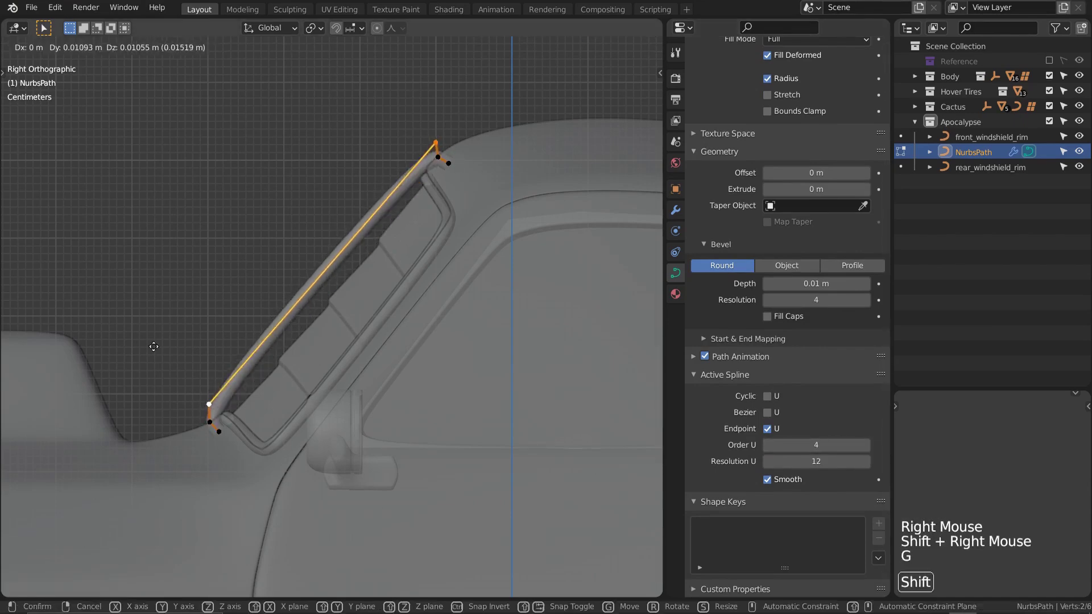
pyautogui.rightClick(615, 384)
pyautogui.moveTo(615, 384); pyautogui.dragTo(439, 224, button='middle')
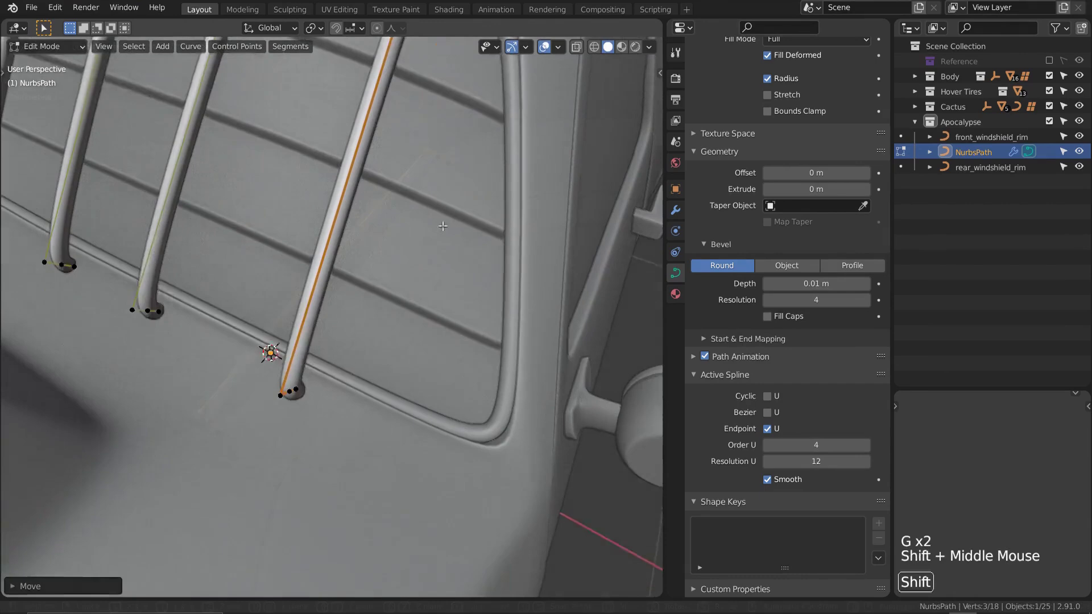
pyautogui.hotkey('alt', 'a')
pyautogui.click(271, 328)
pyautogui.press('g')
pyautogui.moveTo(354, 361); pyautogui.dragTo(318, 307, button='middle')
pyautogui.keyDown('shift'); pyautogui.moveTo(319, 307); pyautogui.dragTo(330, 355, button='middle'); pyautogui.keyUp('shift')
pyautogui.scroll(2, 271, 276)
# - Lower the bar ends vertically onto the window frame and return to Object Mode
pyautogui.press('g')
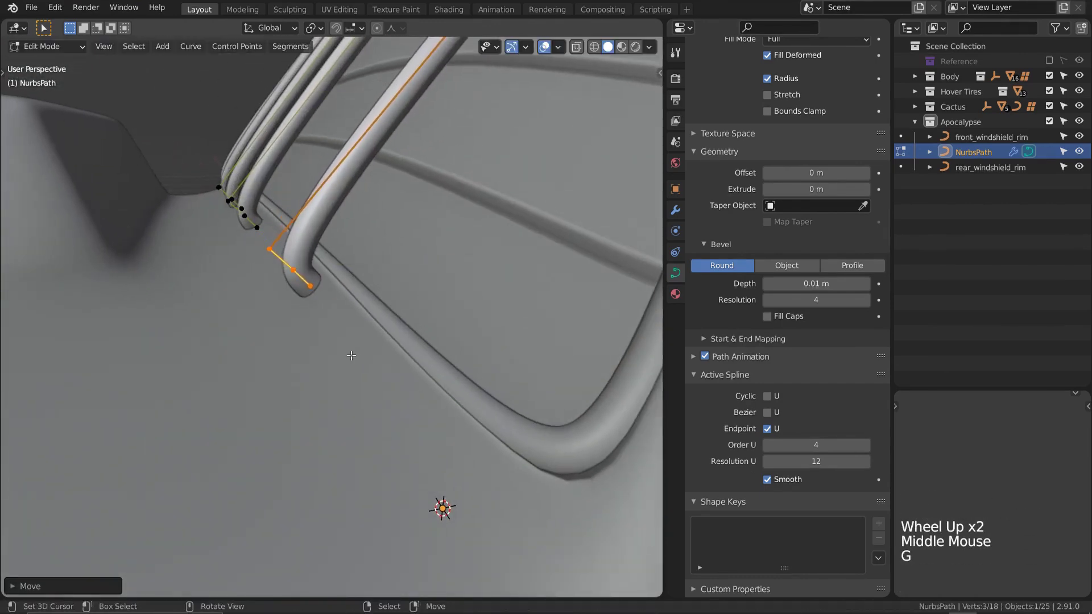
pyautogui.press('g')
pyautogui.middleClick(358, 310)
pyautogui.click(366, 319)
pyautogui.hotkey('alt', 'a')
pyautogui.scroll(-5, 366, 318)
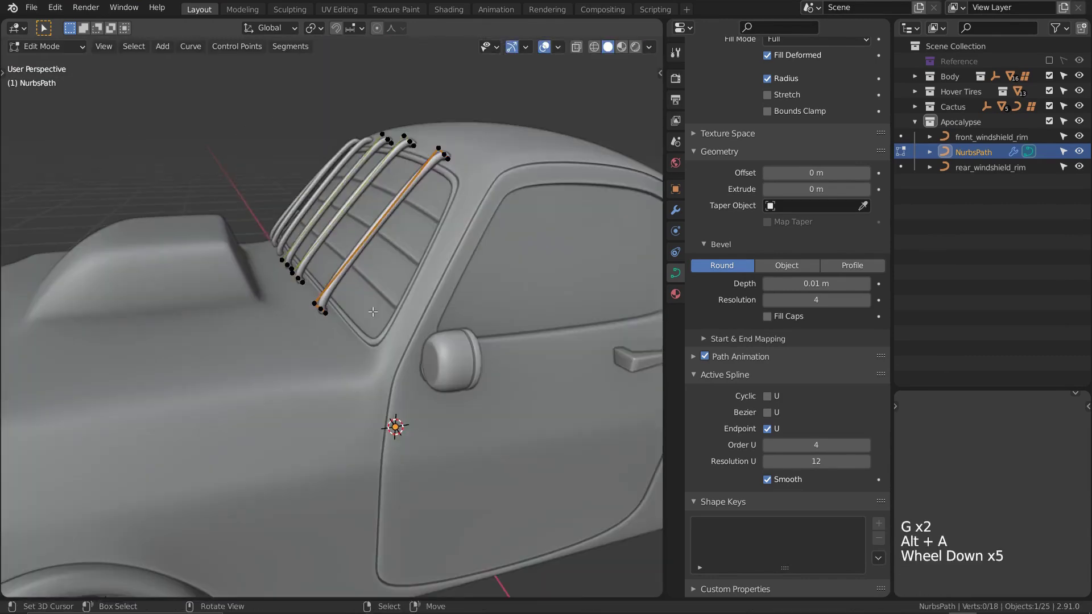
pyautogui.press('Tab')
pyautogui.keyDown('shift'); pyautogui.moveTo(366, 318); pyautogui.dragTo(438, 359, button='middle'); pyautogui.keyUp('shift')
pyautogui.scroll(-2, 412, 312)
pyautogui.hotkey('alt', 'a')
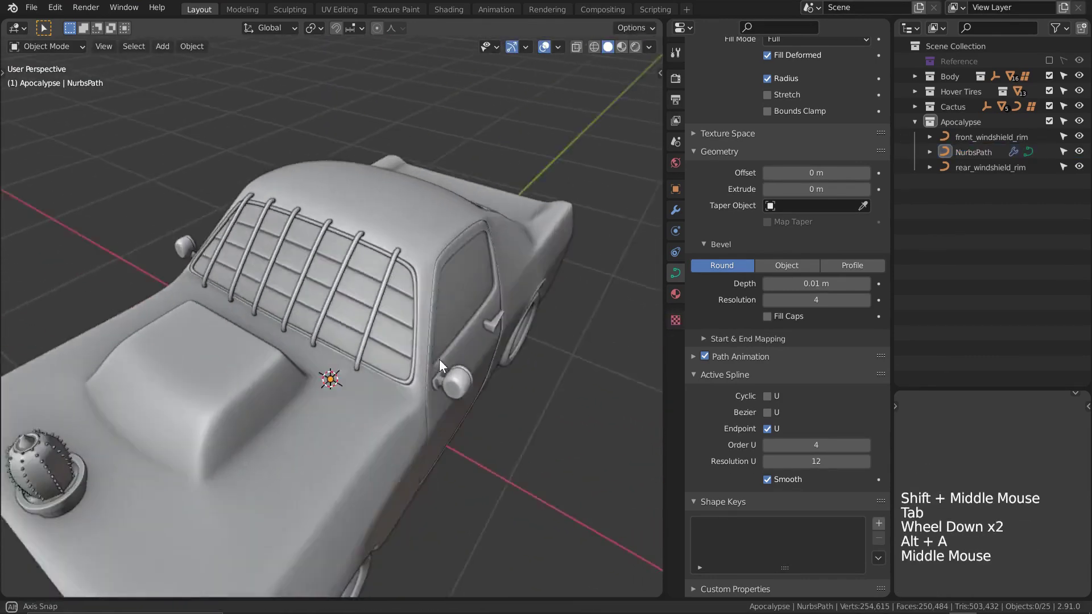
# - Duplicate the horizontal bar and place the copy lower on the door window along Z
pyautogui.press('Tab')
pyautogui.keyDown('shift'); pyautogui.moveTo(439, 359); pyautogui.dragTo(345, 290, button='middle'); pyautogui.keyUp('shift')
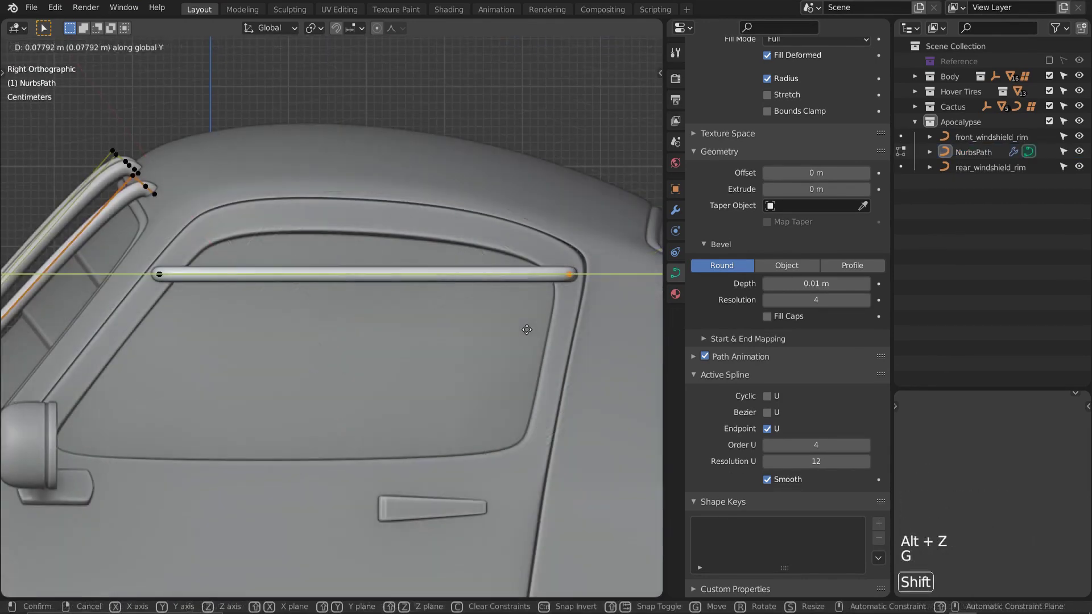
pyautogui.click(350, 289)
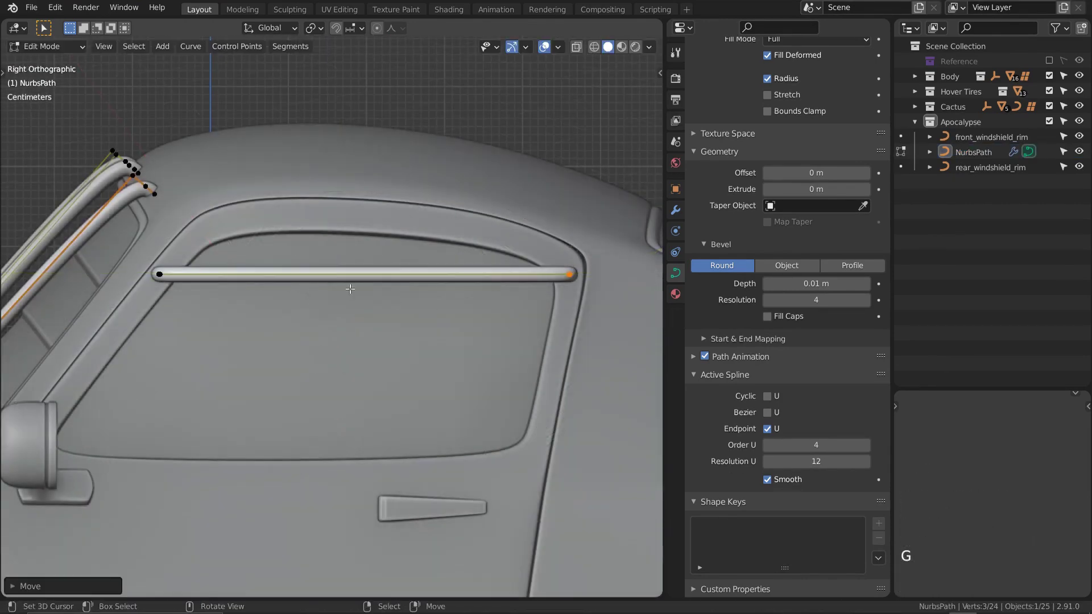
pyautogui.hotkey('shift', 'd')
pyautogui.press('z')
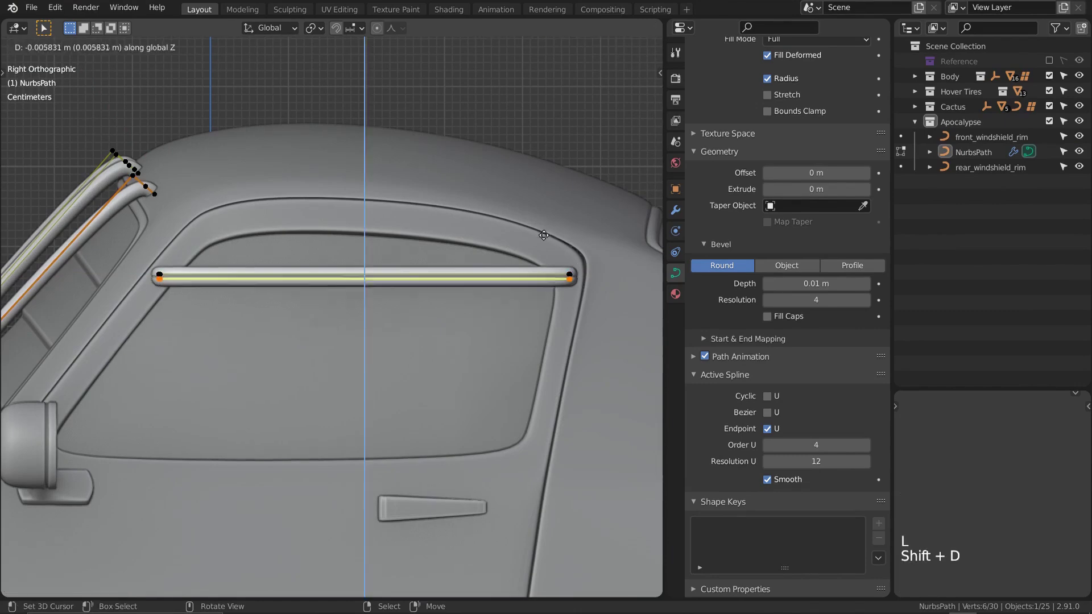
pyautogui.click(534, 315)
# - Reposition the duplicated bar, then shift it sideways along X
pyautogui.moveTo(502, 321); pyautogui.dragTo(244, 255, button='middle')
pyautogui.press('g')
pyautogui.click(439, 303)
pyautogui.press('g')
pyautogui.click(376, 378)
# - Finish placing the duplicated bar tubes and exit edit mode on the bars curve
pyautogui.hotkey('alt', 'a')
pyautogui.scroll(-6, 376, 378)
pyautogui.press('Tab')
# - Hide the viewport overlays and zoom out to view the whole car with its cage
pyautogui.press('Tab')
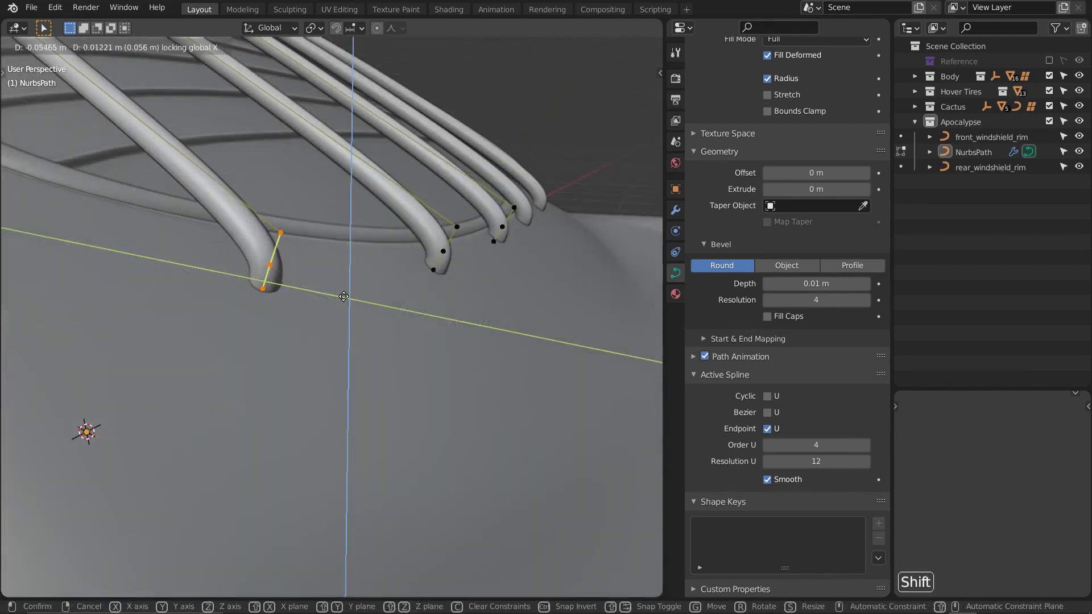
pyautogui.click(345, 302)
pyautogui.scroll(-1, 345, 301)
pyautogui.scroll(-2, 344, 301)
pyautogui.hotkey('alt', 'a')
pyautogui.moveTo(344, 301); pyautogui.dragTo(375, 393, button='middle')
pyautogui.scroll(-6, 330, 293)
pyautogui.press('Tab')
pyautogui.hotkey('alt', 'a')
pyautogui.hotkey('shift', 'alt', 'z')
pyautogui.moveTo(375, 392); pyautogui.dragTo(512, 335, button='middle')
pyautogui.moveTo(511, 335); pyautogui.dragTo(581, 320, button='middle')
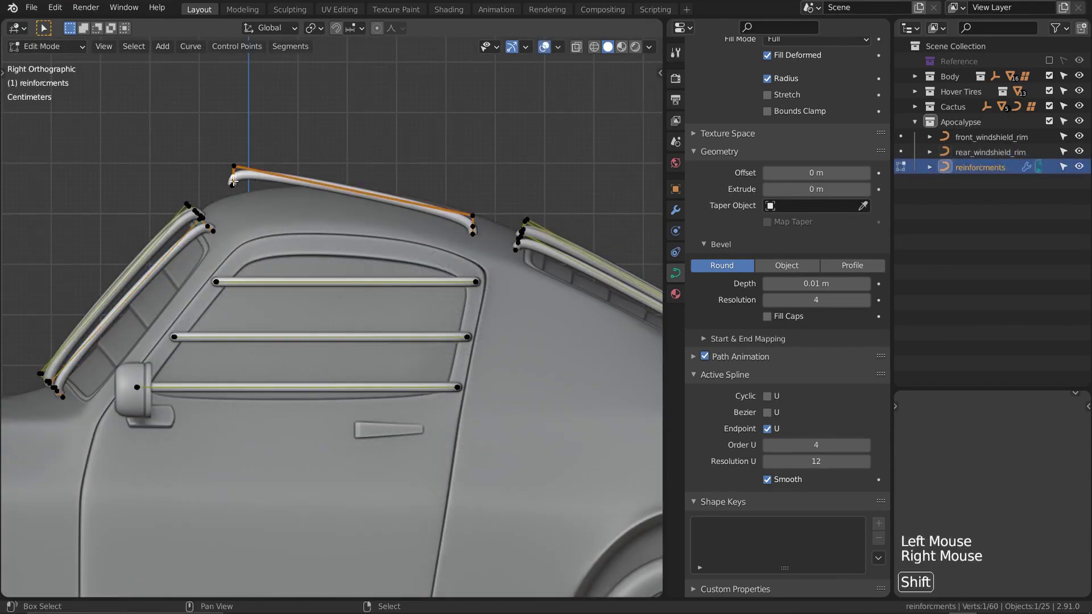
# - Lower the roof bar's front end onto the roof and thicken the bar slightly
pyautogui.rightClick(233, 187)
pyautogui.press('g')
pyautogui.press('z')
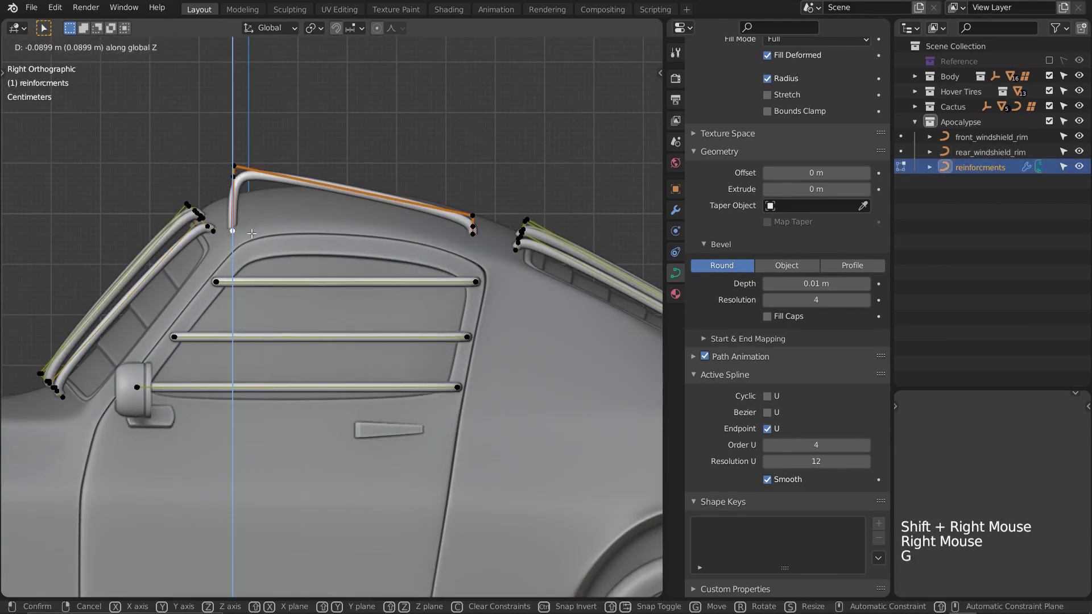
pyautogui.click(251, 233)
pyautogui.hotkey('alt', 's')
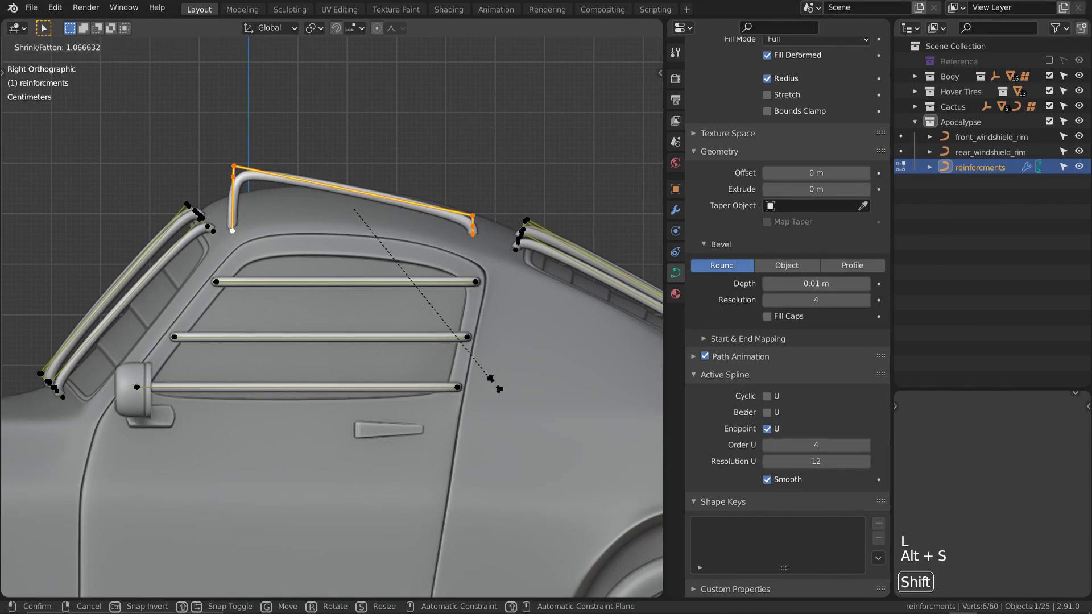
pyautogui.press('Return')
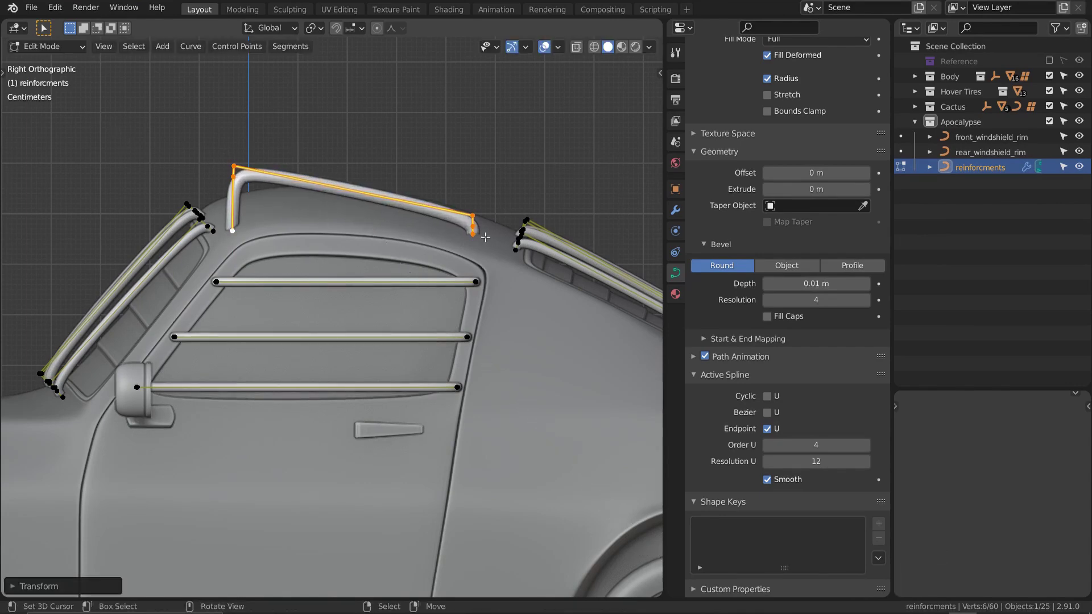
# - Lower the roof bar's rear end vertically onto the roof, then return to Object Mode
pyautogui.rightClick(485, 237)
pyautogui.press('g')
pyautogui.press('z')
pyautogui.click(489, 250)
pyautogui.hotkey('alt', 'a')
pyautogui.moveTo(489, 251); pyautogui.dragTo(296, 272, button='middle')
pyautogui.scroll(-4, 409, 284)
pyautogui.press('Tab')
# - Position the new mirrored NurbsPath sideways across the car's front grille
pyautogui.hotkey('shift', 'alt', 'z')
pyautogui.scroll(-1, 278, 330)
pyautogui.moveTo(295, 272); pyautogui.dragTo(308, 216, button='middle')
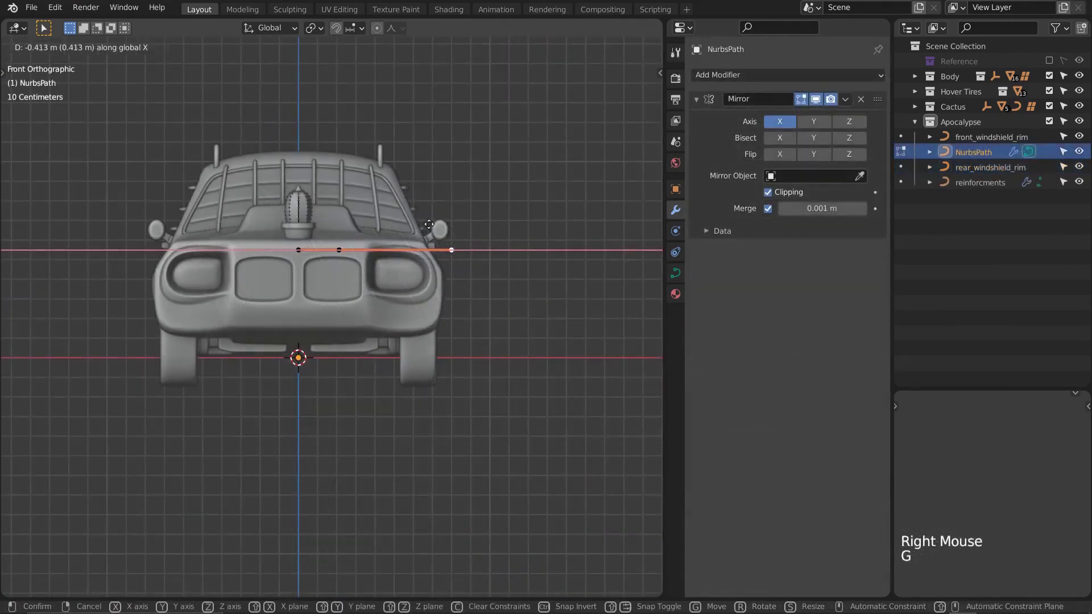
pyautogui.click(429, 224)
pyautogui.keyDown('shift'); pyautogui.moveTo(430, 224); pyautogui.dragTo(451, 244, button='middle'); pyautogui.keyUp('shift')
# - Set the path's Bevel Depth to about 0.025 m to make it a round tube
pyautogui.click(675, 273)
pyautogui.moveTo(732, 479); pyautogui.dragTo(734, 394, button='middle')
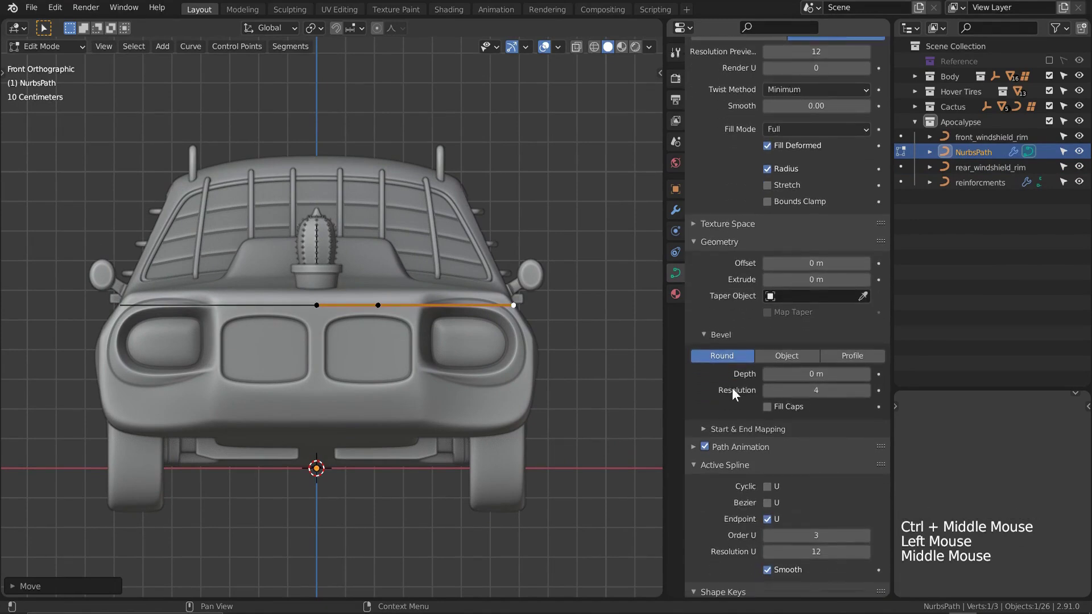
pyautogui.keyDown('shift'); pyautogui.moveTo(816, 374); pyautogui.dragTo(830, 373); pyautogui.keyUp('shift')
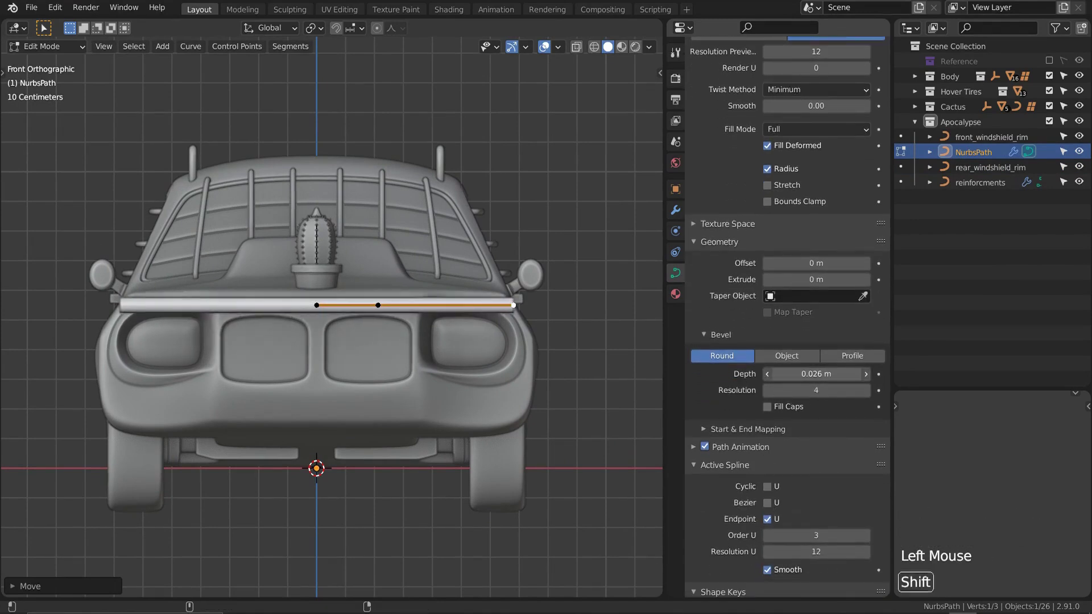
pyautogui.keyDown('shift'); pyautogui.moveTo(510, 324); pyautogui.dragTo(475, 320, button='middle'); pyautogui.keyUp('shift')
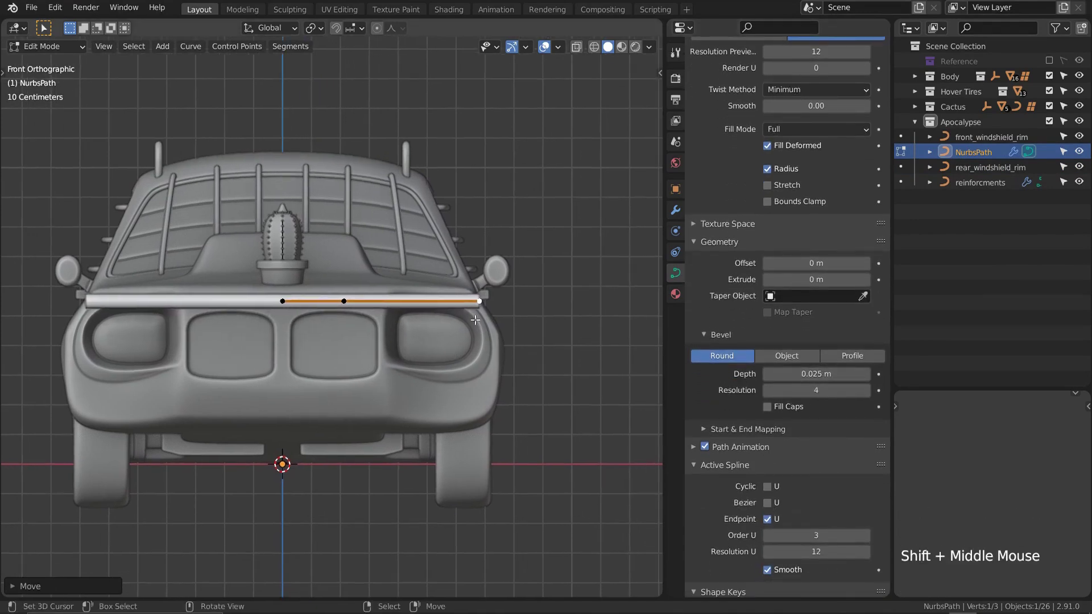
# - Widen the bar toward the car's side and extrude a new segment from its outer end
pyautogui.rightClick(482, 307)
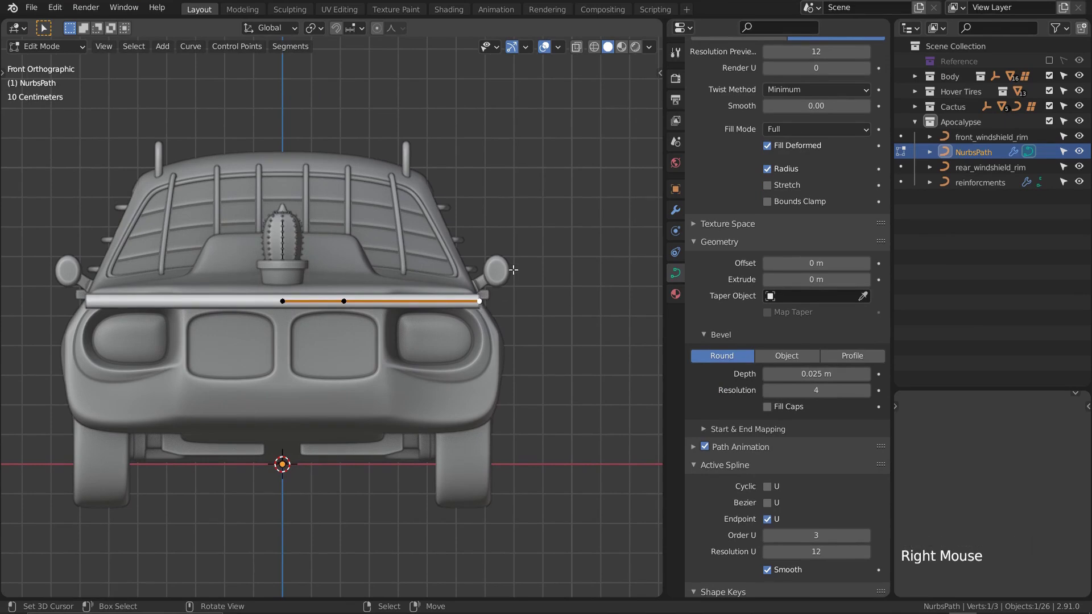
pyautogui.press('g')
pyautogui.press('e')
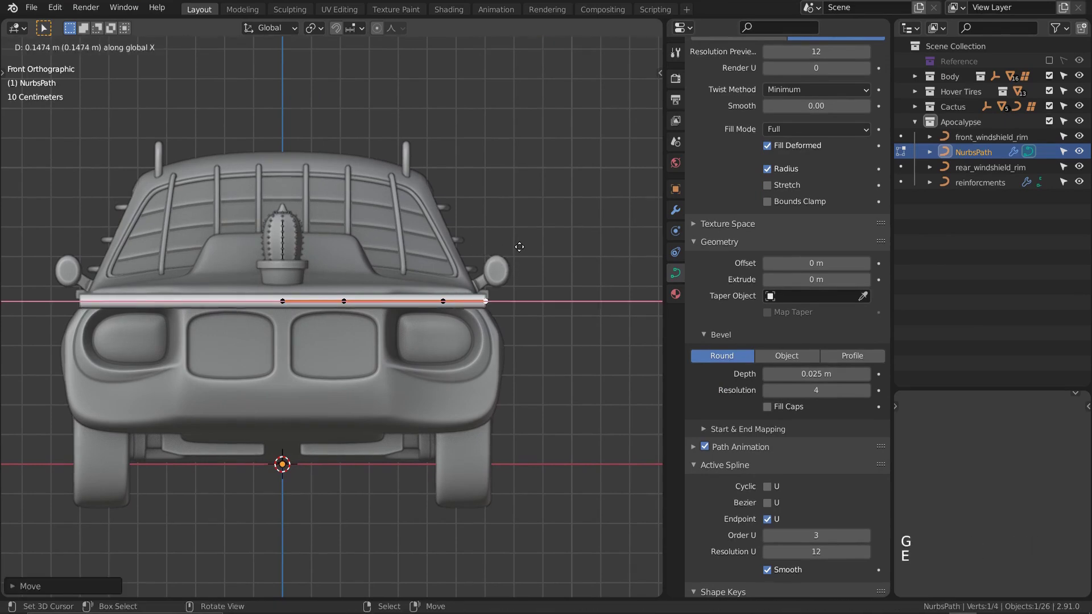
pyautogui.click(518, 246)
pyautogui.press('e')
pyautogui.rightClick(518, 247)
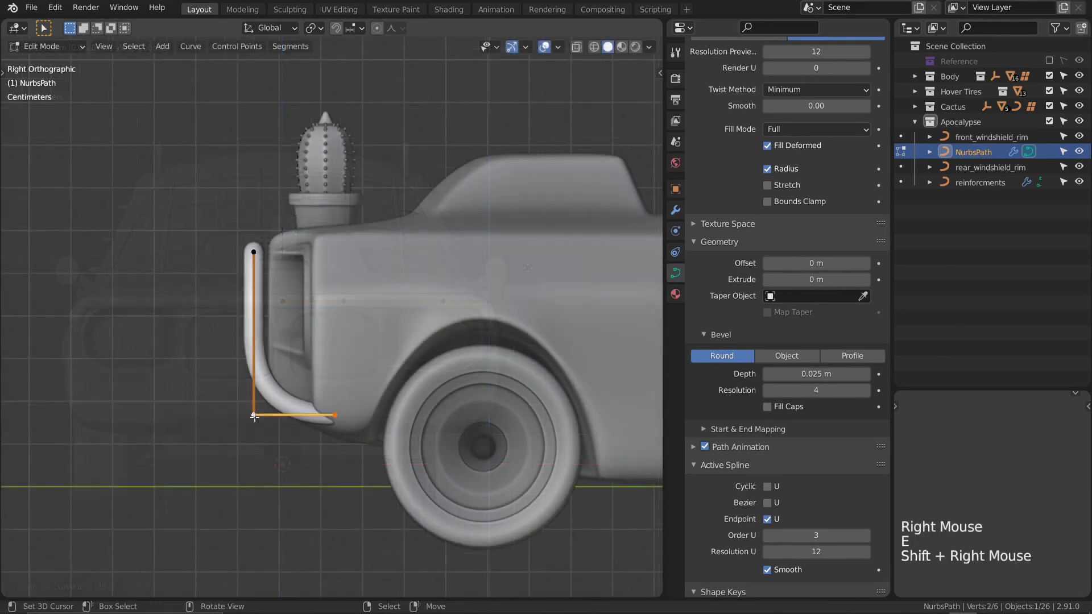
pyautogui.press('g')
pyautogui.click(256, 396)
pyautogui.moveTo(256, 396); pyautogui.dragTo(416, 380, button='middle')
# - Move the bull bar's top corner points outward
pyautogui.keyDown('shift'); pyautogui.rightClick(442, 230); pyautogui.keyUp('shift')
pyautogui.press('g')
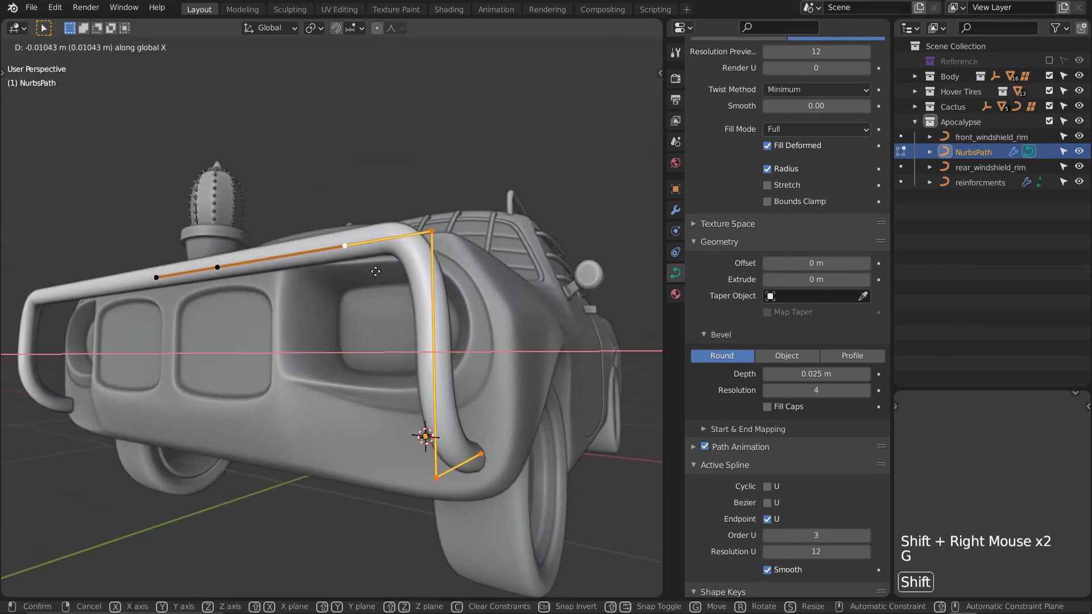
pyautogui.click(424, 286)
pyautogui.rightClick(425, 286)
# - Shift the selected bar points along the car's length to complete the four-bar guard
pyautogui.keyDown('shift'); pyautogui.rightClick(340, 246); pyautogui.keyUp('shift')
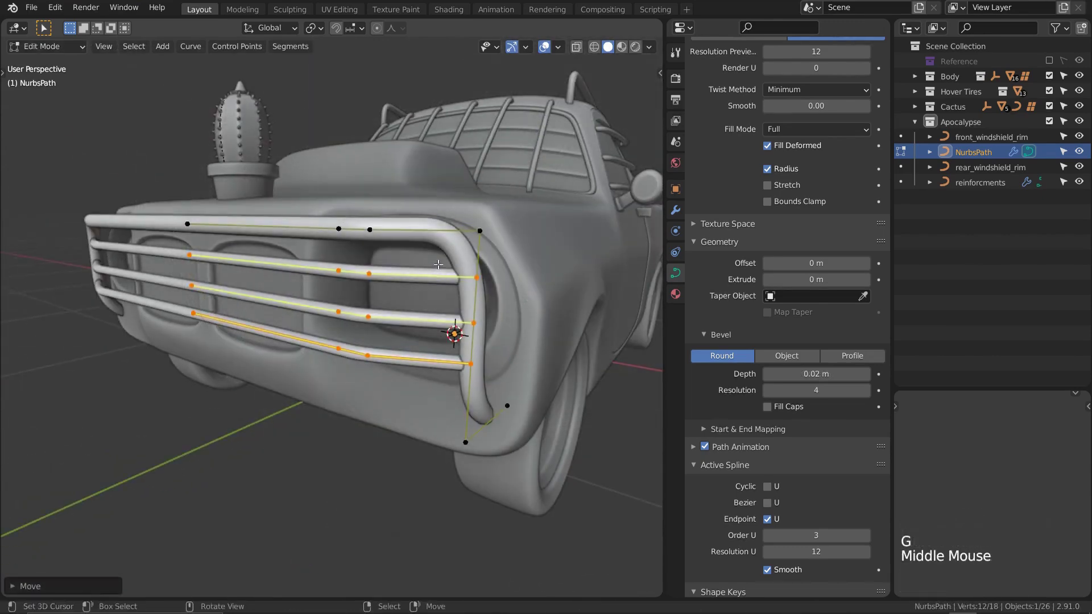
pyautogui.click(500, 386)
pyautogui.moveTo(500, 387); pyautogui.dragTo(542, 375, button='middle')
pyautogui.scroll(2, 526, 384)
pyautogui.scroll(1, 546, 375)
pyautogui.press('g')
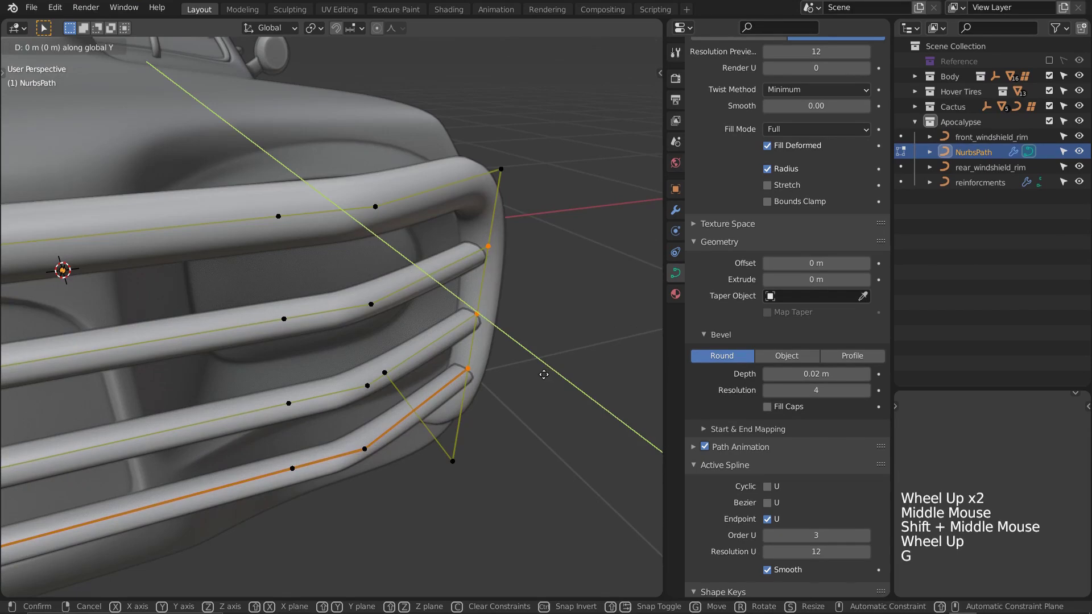
pyautogui.click(525, 356)
pyautogui.hotkey('alt', 'a')
pyautogui.scroll(-6, 525, 356)
pyautogui.moveTo(526, 356); pyautogui.dragTo(441, 330, button='middle')
# - Add a new cube to the scene with see-through display
pyautogui.hotkey('alt', 'a')
pyautogui.press('Tab')
pyautogui.scroll(-1, 472, 355)
pyautogui.hotkey('alt', 'a')
pyautogui.hotkey('shift', 'alt', 'z')
pyautogui.scroll(1, 441, 330)
# - Rename the cube 'spike' and, in front view, rest its base on the ground line
pyautogui.press('F2')
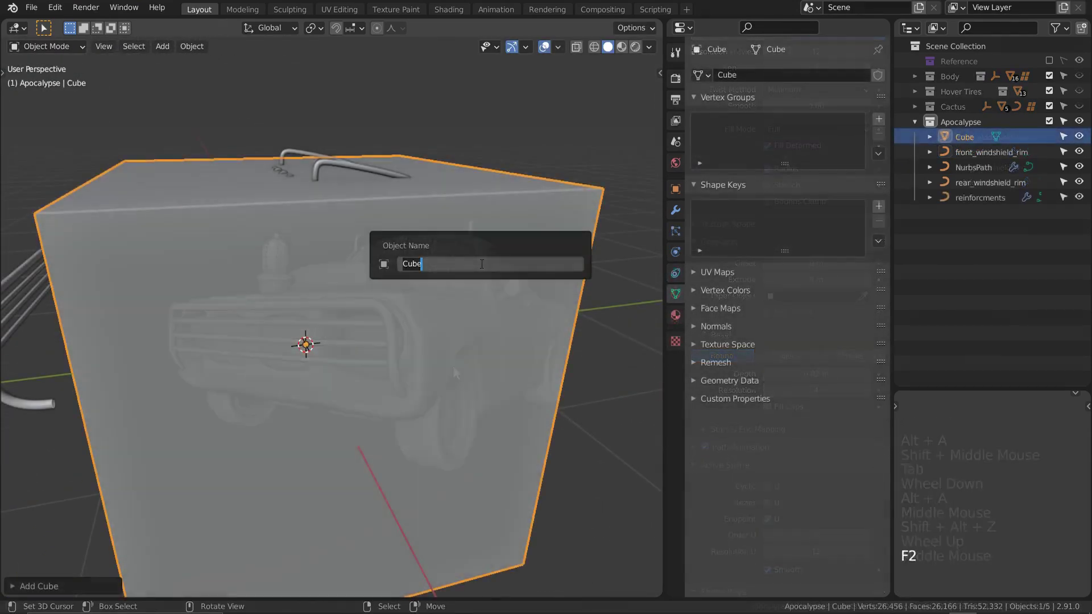
pyautogui.write('spike')
pyautogui.press('Return')
pyautogui.press('KP_1')
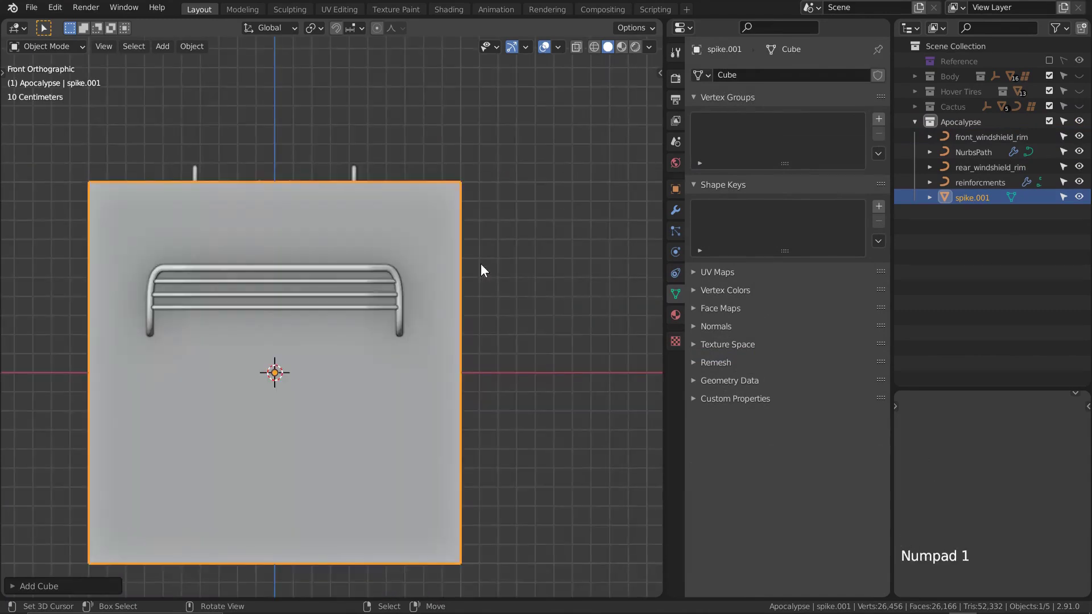
pyautogui.press('Tab')
pyautogui.press('g')
pyautogui.click(473, 249)
pyautogui.keyDown('shift'); pyautogui.moveTo(473, 249); pyautogui.dragTo(459, 289, button='middle'); pyautogui.keyUp('shift')
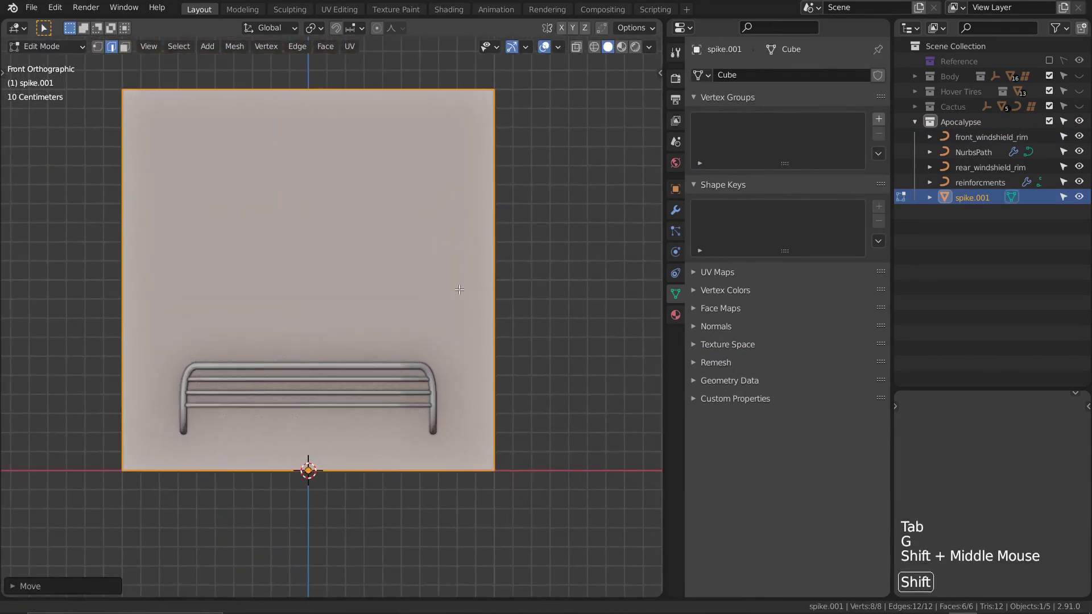
# - Set the pivot point to 3D Cursor and scale the cube down in two passes
pyautogui.click(316, 27)
pyautogui.click(342, 60)
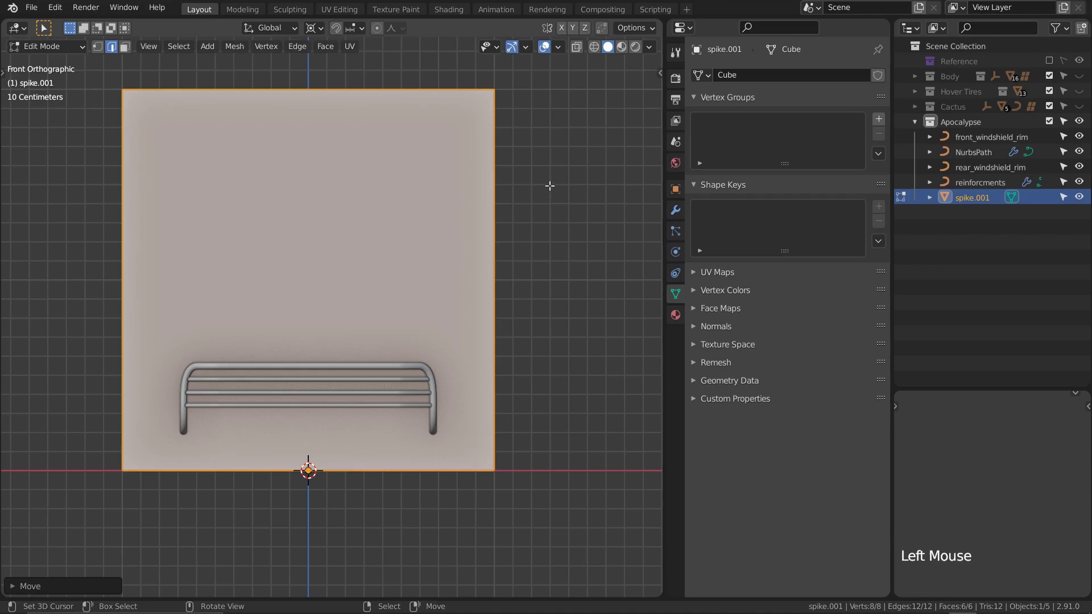
pyautogui.press('s')
pyautogui.click(340, 404)
pyautogui.press('s')
pyautogui.click(390, 385)
pyautogui.keyDown('shift'); pyautogui.moveTo(390, 386); pyautogui.dragTo(414, 341, button='middle'); pyautogui.keyUp('shift')
# - Add a Subdivision Surface modifier to spike.001 with Levels Viewport 2
pyautogui.press('Tab')
pyautogui.press('KP_Decimal')
pyautogui.click(675, 210)
pyautogui.click(738, 75)
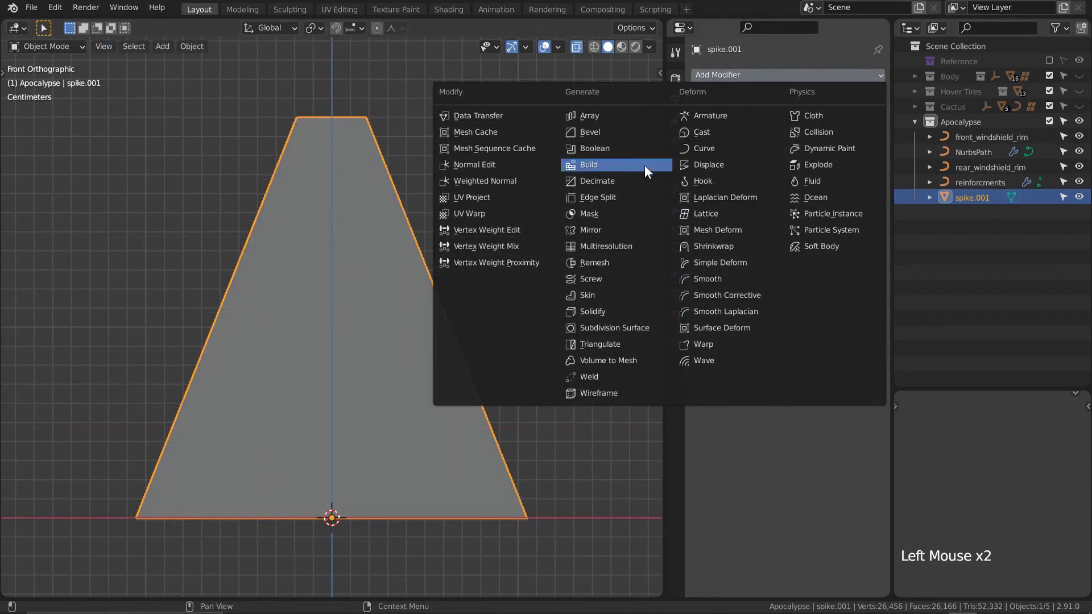
pyautogui.click(623, 328)
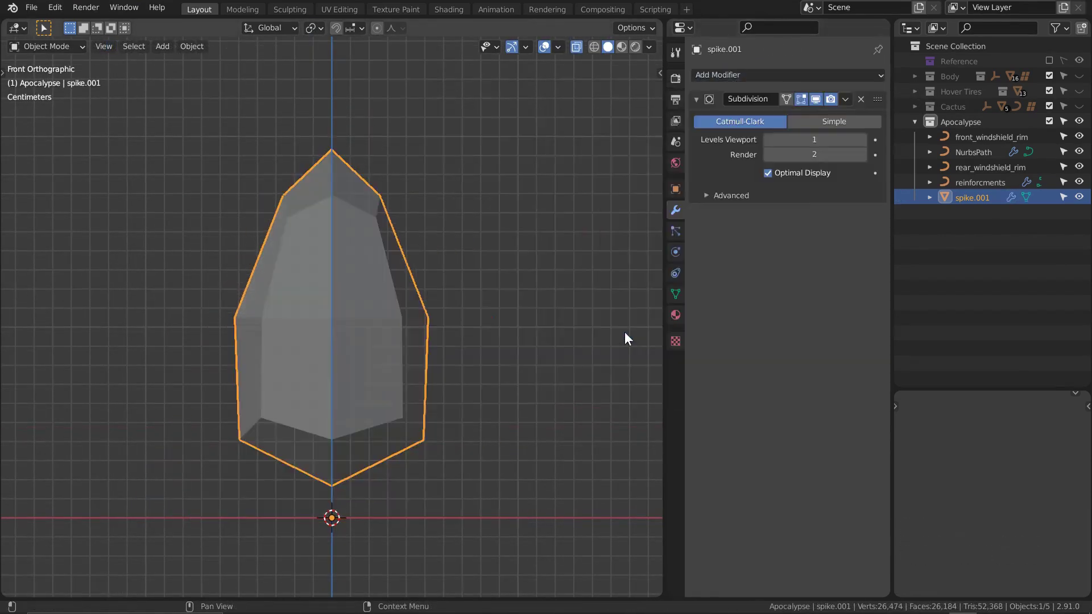
pyautogui.click(861, 141)
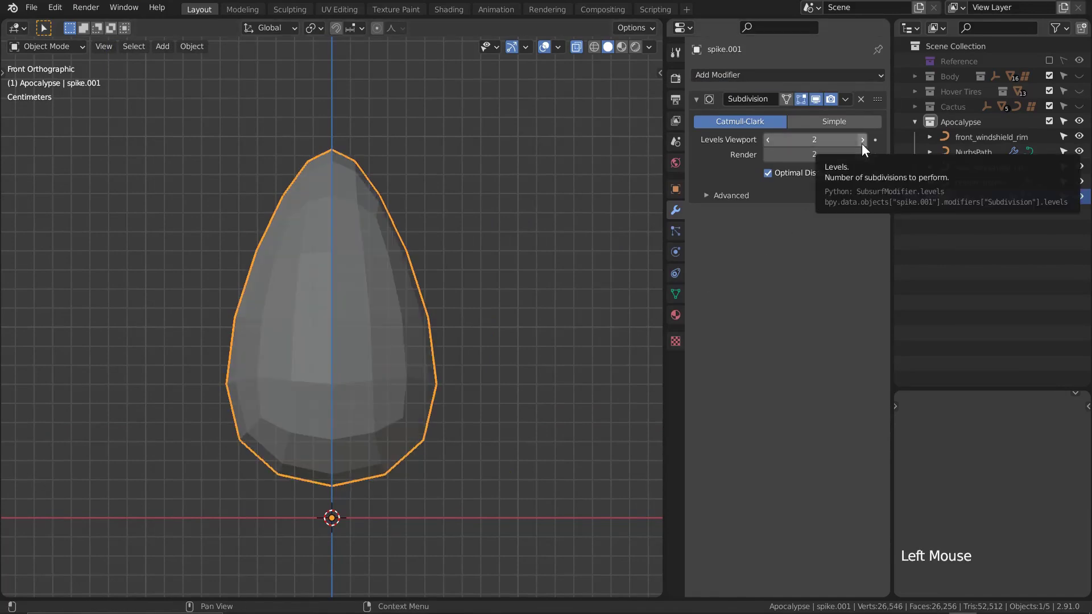
# - Delete the spike's bottom face to leave the base open
pyautogui.press('Tab')
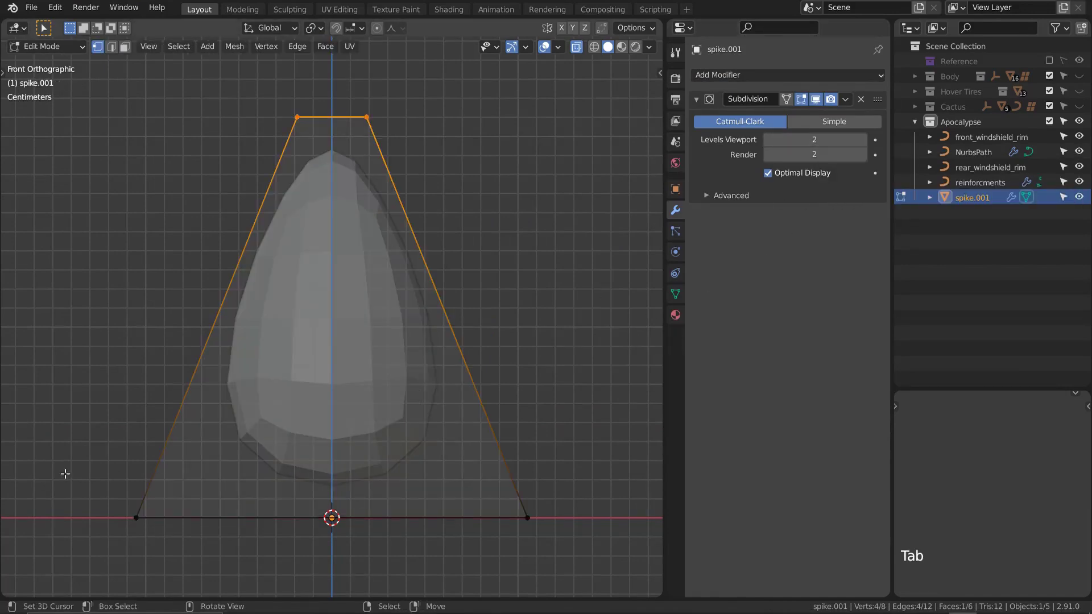
pyautogui.moveTo(65, 474); pyautogui.dragTo(587, 526)
pyautogui.press('x')
pyautogui.click(552, 420)
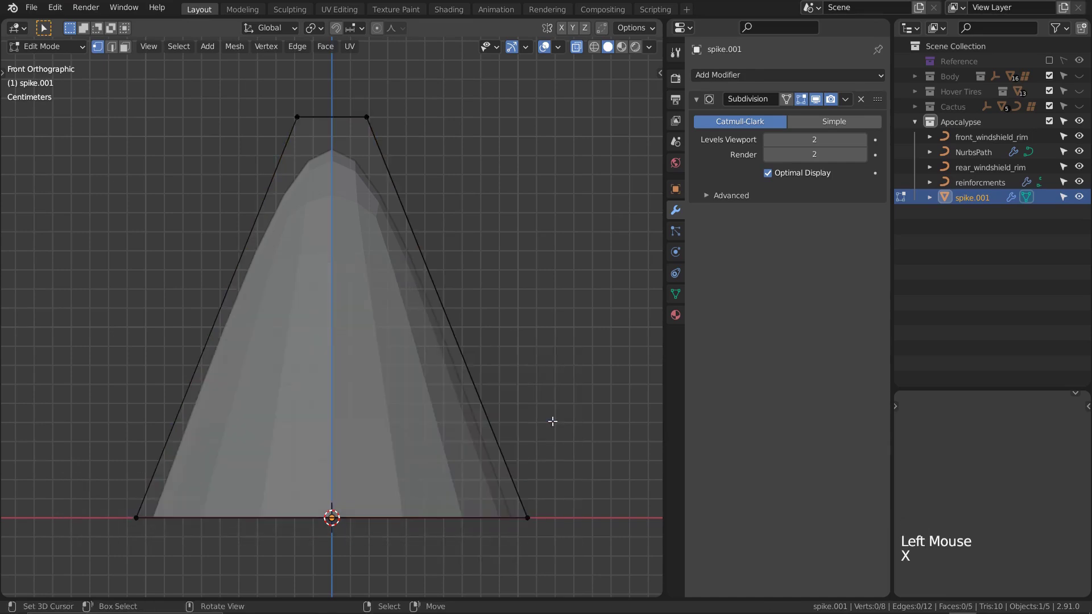
# - Bevel the spike's top edges and scale its base narrower
pyautogui.moveTo(259, 102); pyautogui.dragTo(492, 244)
pyautogui.hotkey('ctrl', 'b')
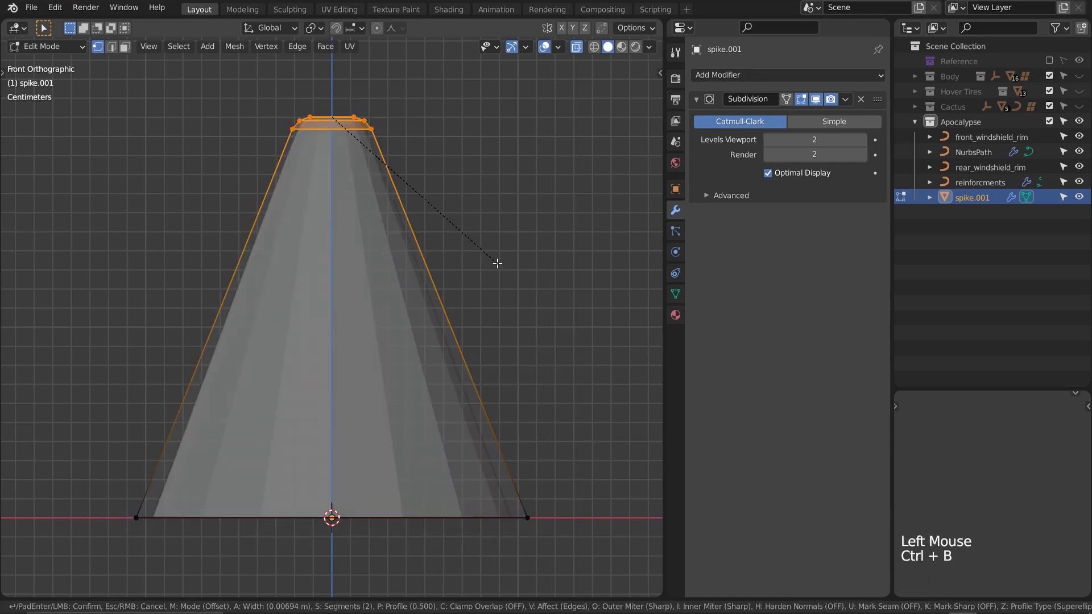
pyautogui.click(498, 263)
pyautogui.moveTo(66, 454); pyautogui.dragTo(577, 524)
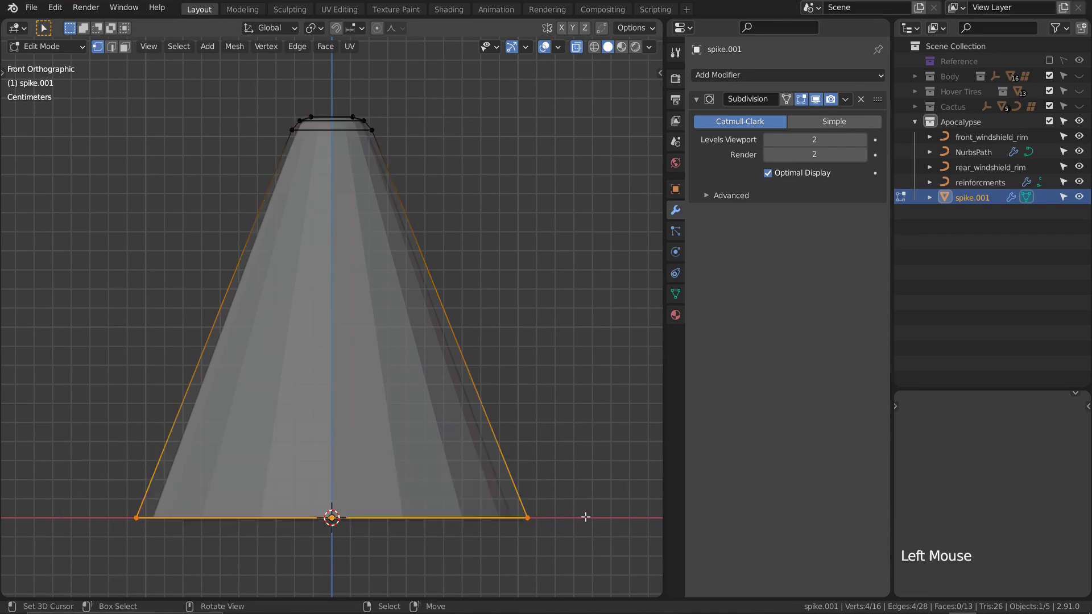
pyautogui.press('s')
pyautogui.click(503, 469)
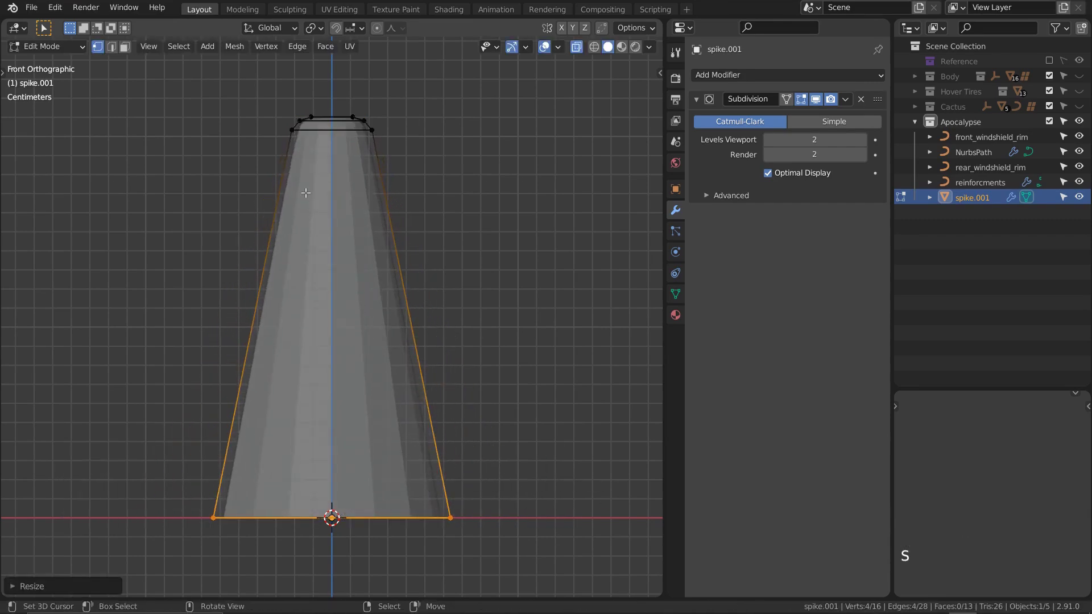
# - Back in Object Mode, set the snapping target to Face so the spike lands on the car's surface
pyautogui.press('Tab')
pyautogui.keyDown('ctrl'); pyautogui.moveTo(440, 295); pyautogui.dragTo(358, 76, button='middle'); pyautogui.keyUp('ctrl')
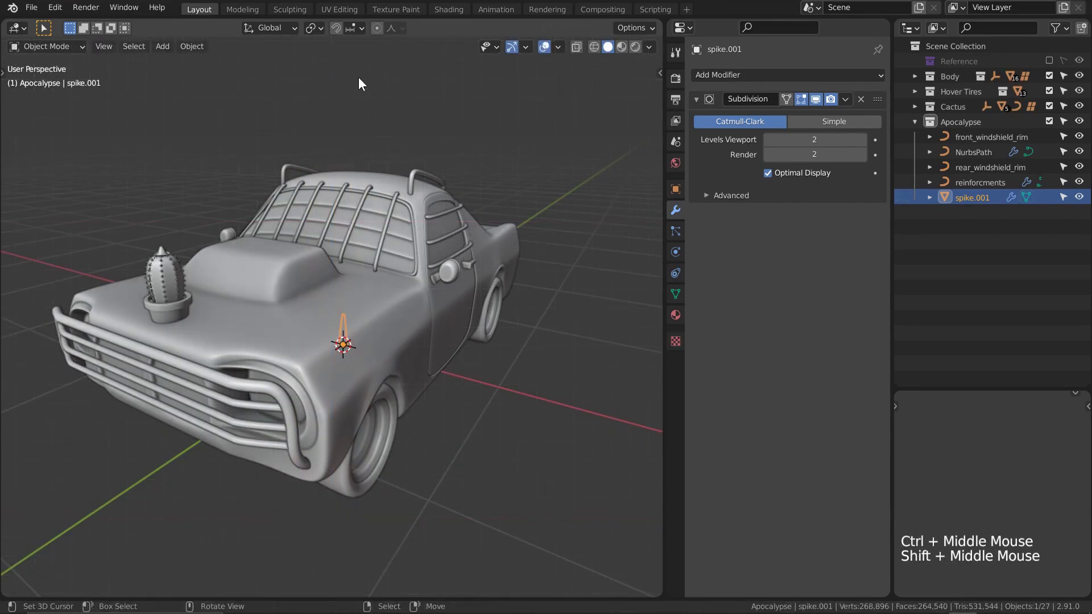
pyautogui.click(349, 32)
pyautogui.click(347, 122)
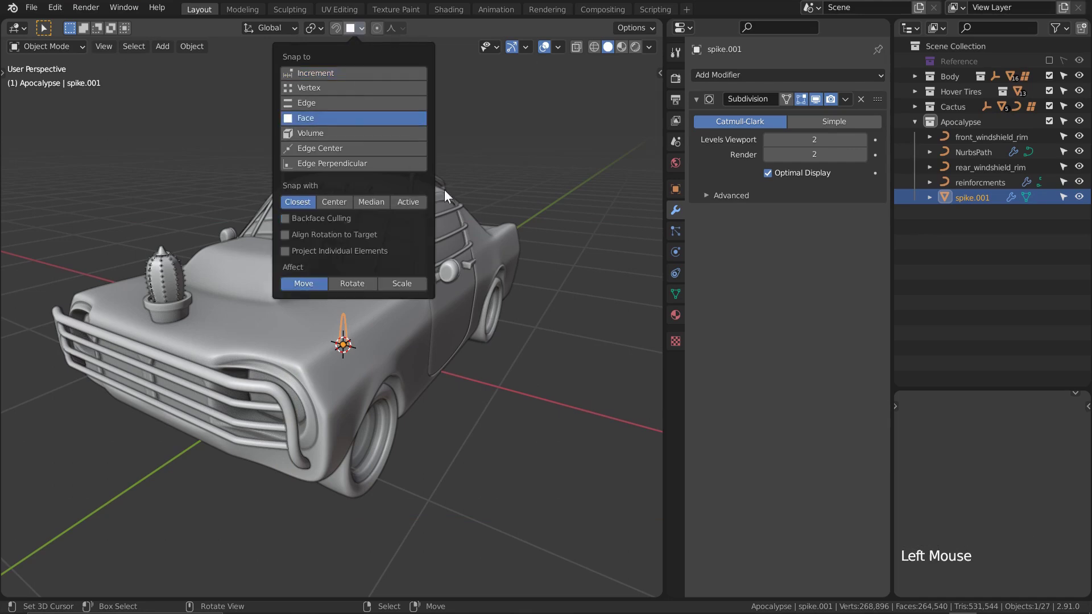
# - In Edit Mode, raise the spike and snap it onto the car's hood
pyautogui.press('Tab')
pyautogui.hotkey('alt', 'z')
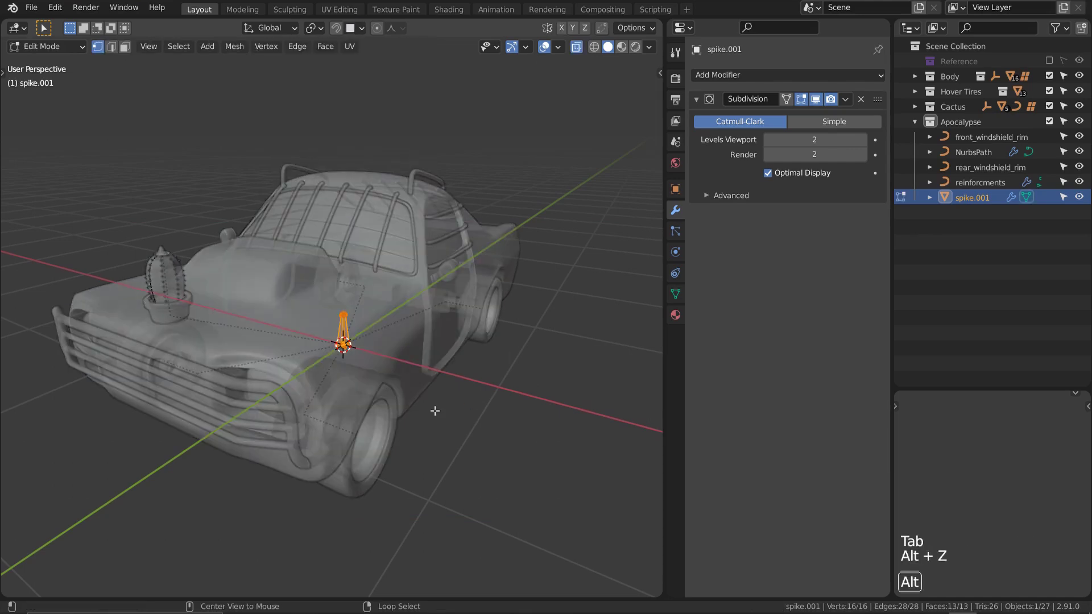
pyautogui.hotkey('alt', 'z')
pyautogui.press('g')
pyautogui.press('z')
pyautogui.click(437, 196)
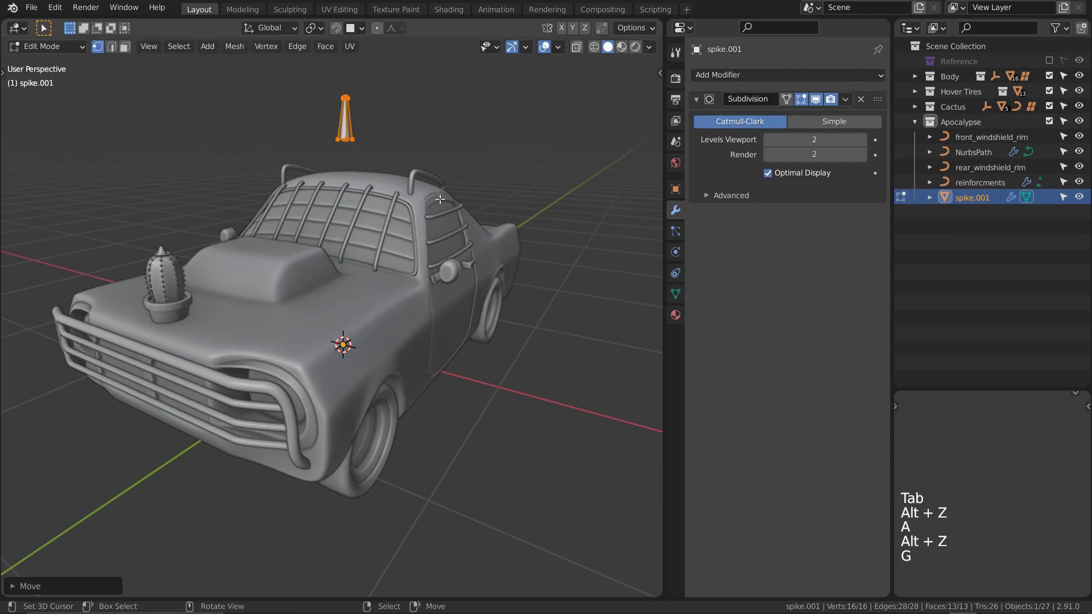
pyautogui.moveTo(438, 196); pyautogui.dragTo(307, 356, button='middle')
pyautogui.press('g')
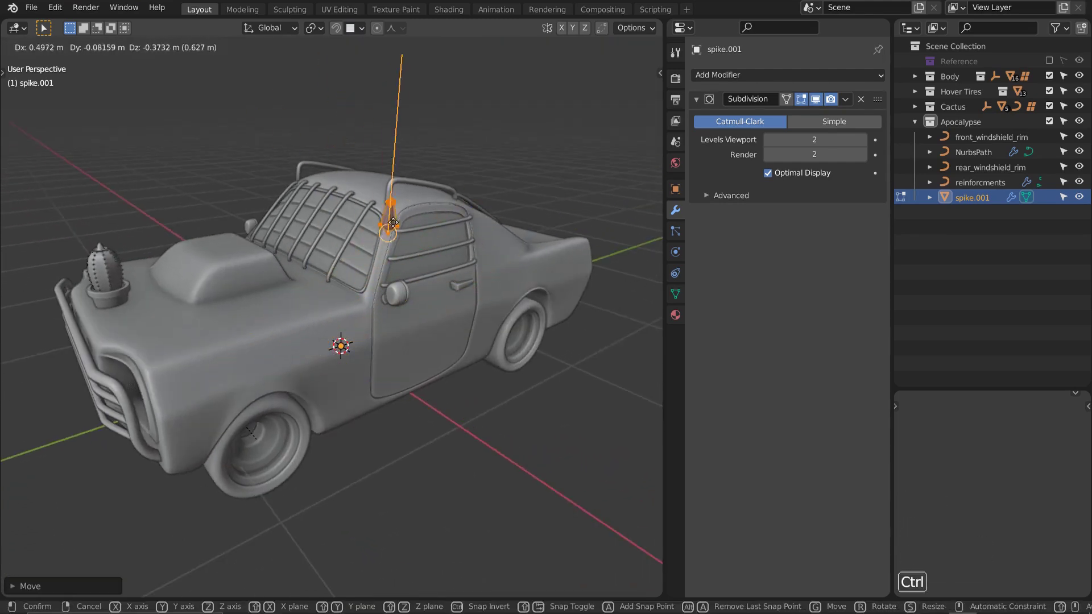
# - Move and duplicate the spike to more spots around the front and rear of the car
pyautogui.moveTo(210, 392); pyautogui.dragTo(349, 348, button='middle')
pyautogui.scroll(2, 349, 348)
pyautogui.press('g')
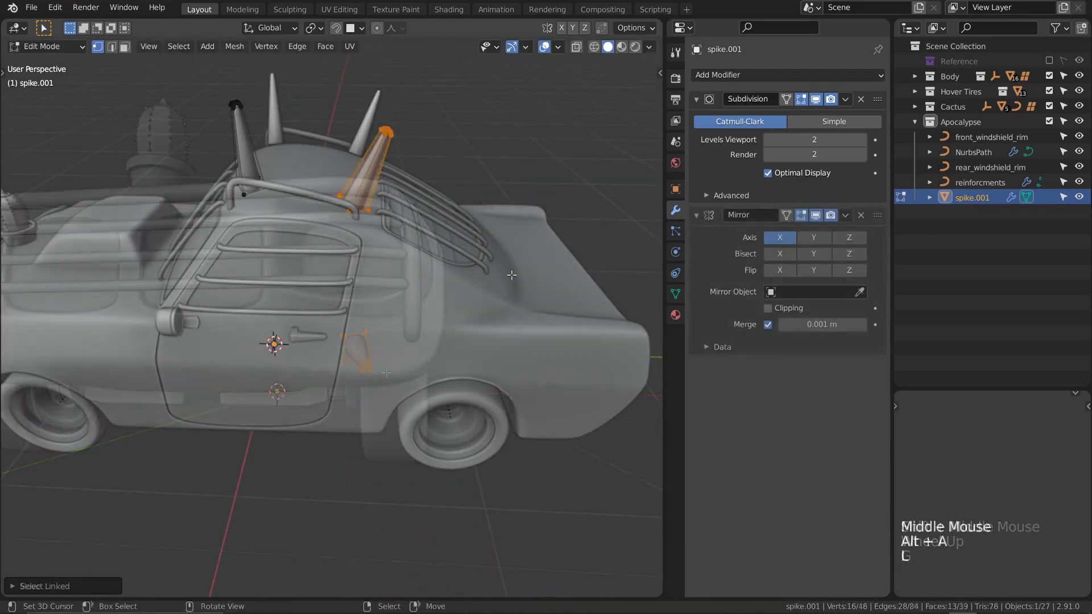
pyautogui.keyDown('shift'); pyautogui.moveTo(341, 295); pyautogui.dragTo(363, 284, button='middle'); pyautogui.keyUp('shift')
pyautogui.hotkey('shift', 'd')
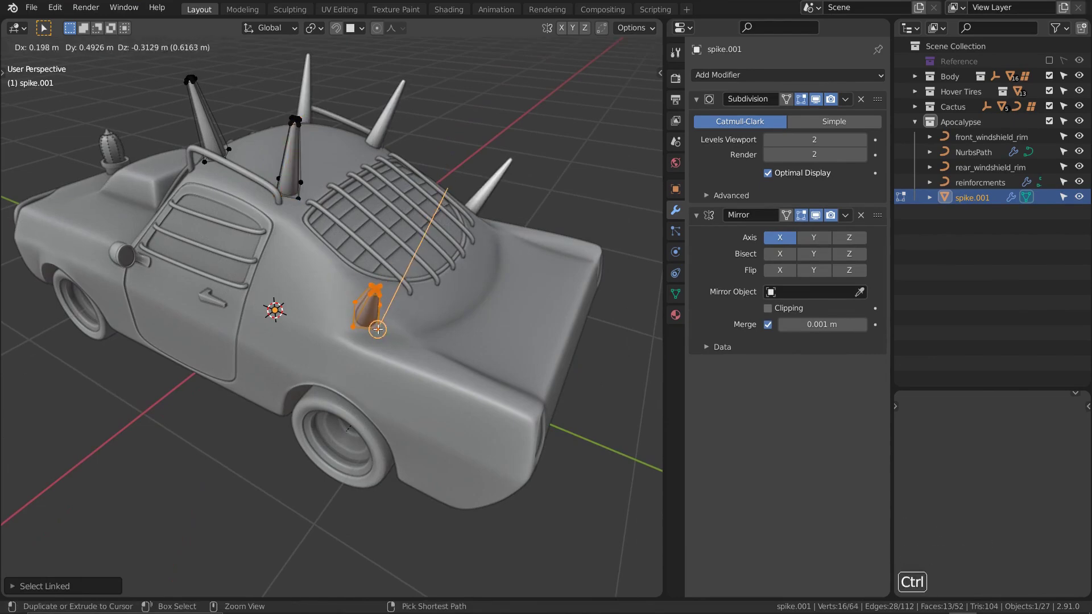
pyautogui.hotkey('alt', 'a')
pyautogui.scroll(-3, 378, 329)
# - Leave Edit Mode and hide the overlays to review the spiked car
pyautogui.press('Tab')
pyautogui.moveTo(378, 328); pyautogui.dragTo(223, 363, button='middle')
pyautogui.hotkey('alt', 'a')
pyautogui.hotkey('shift', 'alt', 'z')
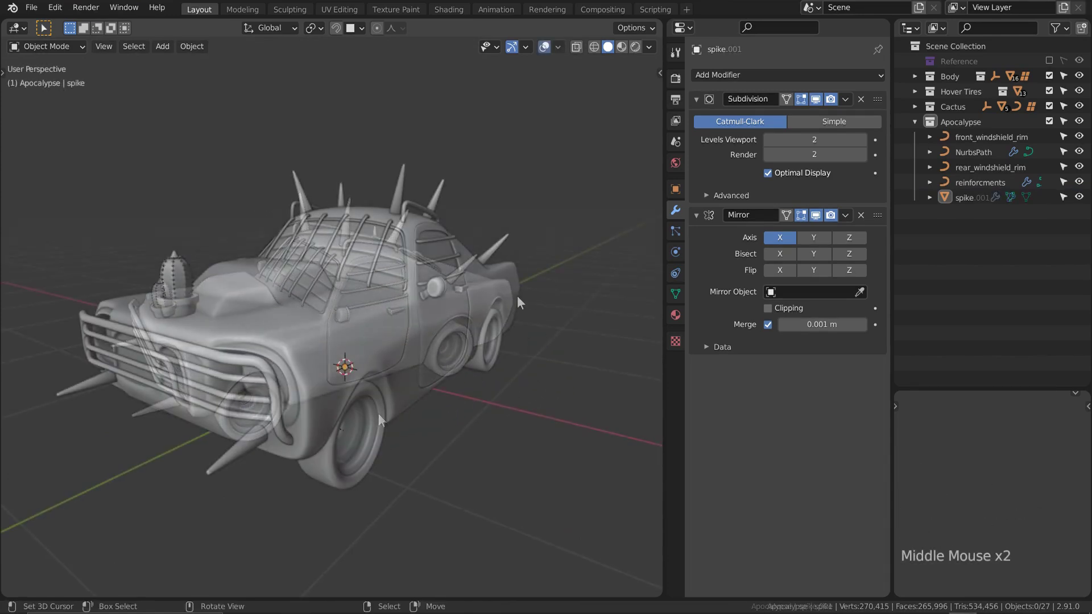
# - Add a Circle mesh to the scene and check its creation settings
pyautogui.hotkey('shift', 'a')
pyautogui.moveTo(565, 261)
pyautogui.click(632, 292)
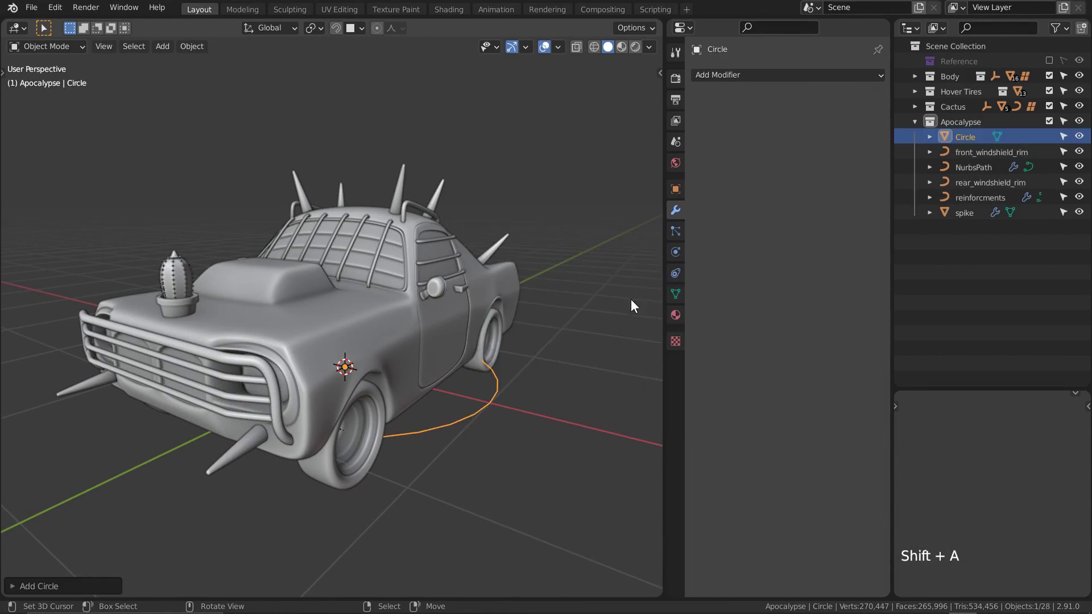
pyautogui.click(74, 585)
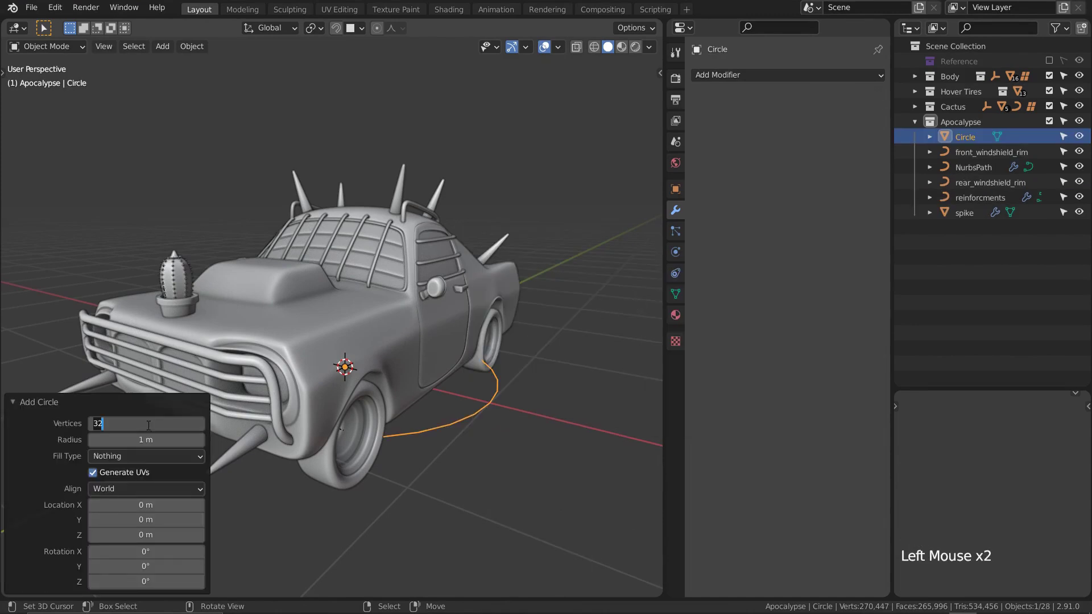
pyautogui.click(83, 401)
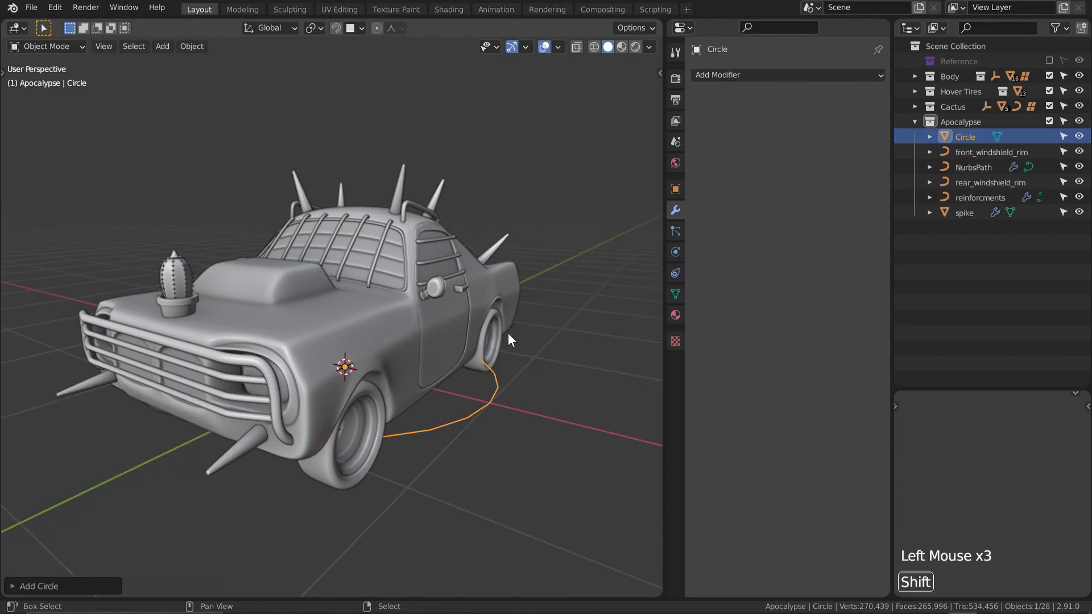
# - In Edit Mode, rotate the circle to stand upright beside the car
pyautogui.press('Tab')
pyautogui.keyDown('shift'); pyautogui.moveTo(507, 333); pyautogui.dragTo(398, 284, button='middle'); pyautogui.keyUp('shift')
pyautogui.hotkey('alt', 'z')
pyautogui.press('r')
pyautogui.click(489, 341)
# - Checker-deselect alternate vertices, scale them inward into a star outline, and fill it with a face
pyautogui.click(178, 46)
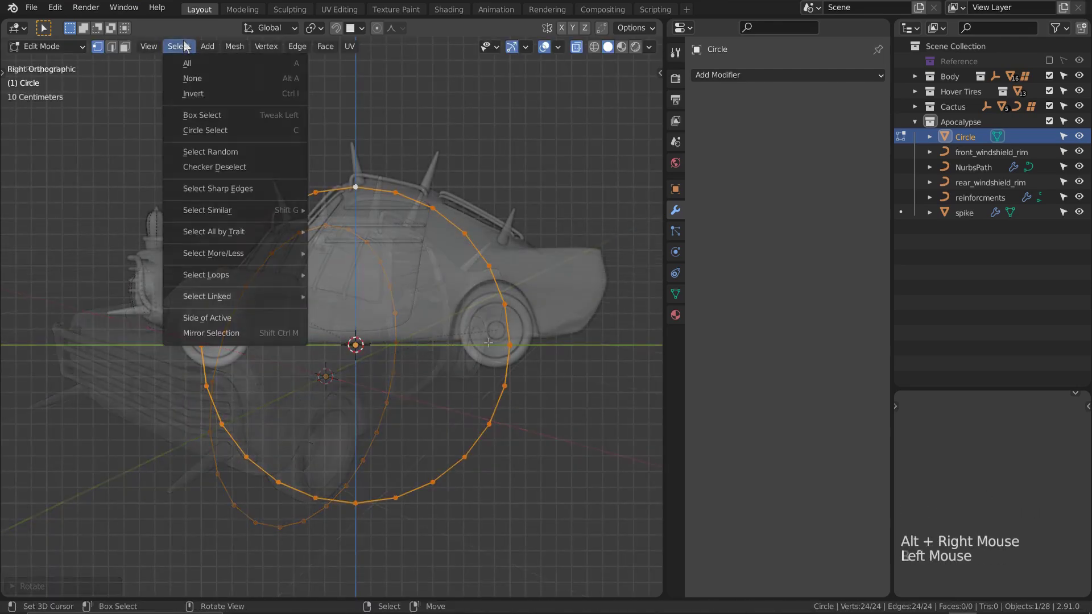
pyautogui.click(201, 167)
pyautogui.press('s')
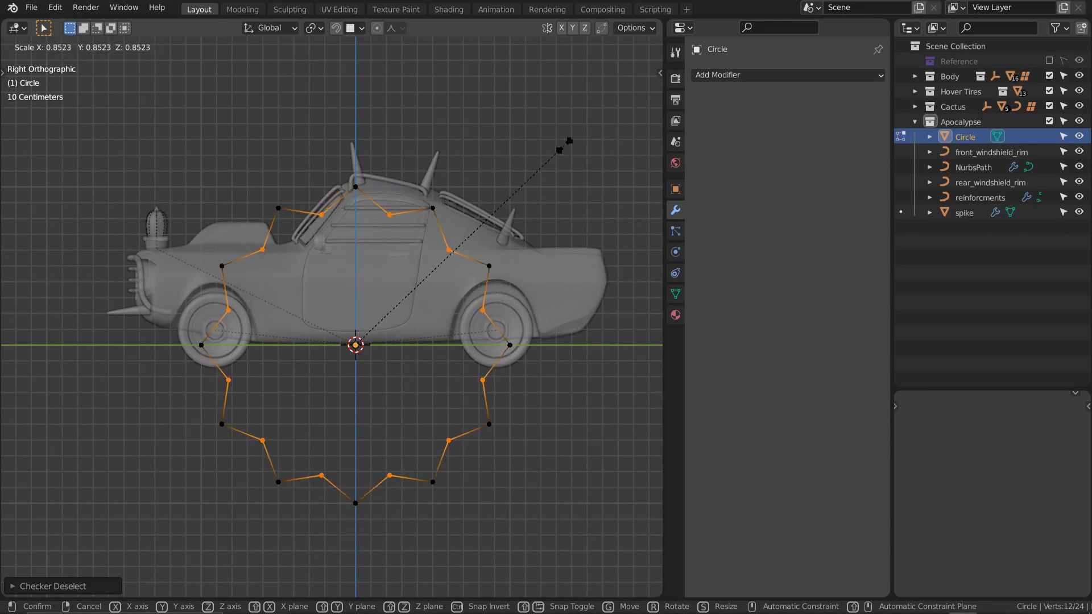
pyautogui.click(570, 141)
pyautogui.press('f')
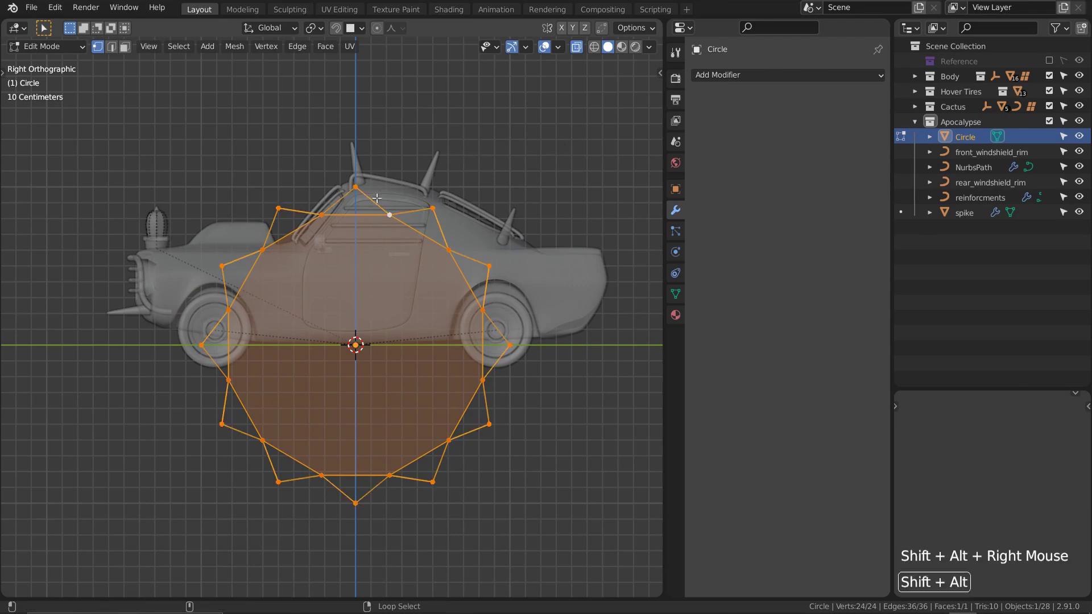
# - Divide the star face and widen the edge bevel to 0.004 m
pyautogui.press('f')
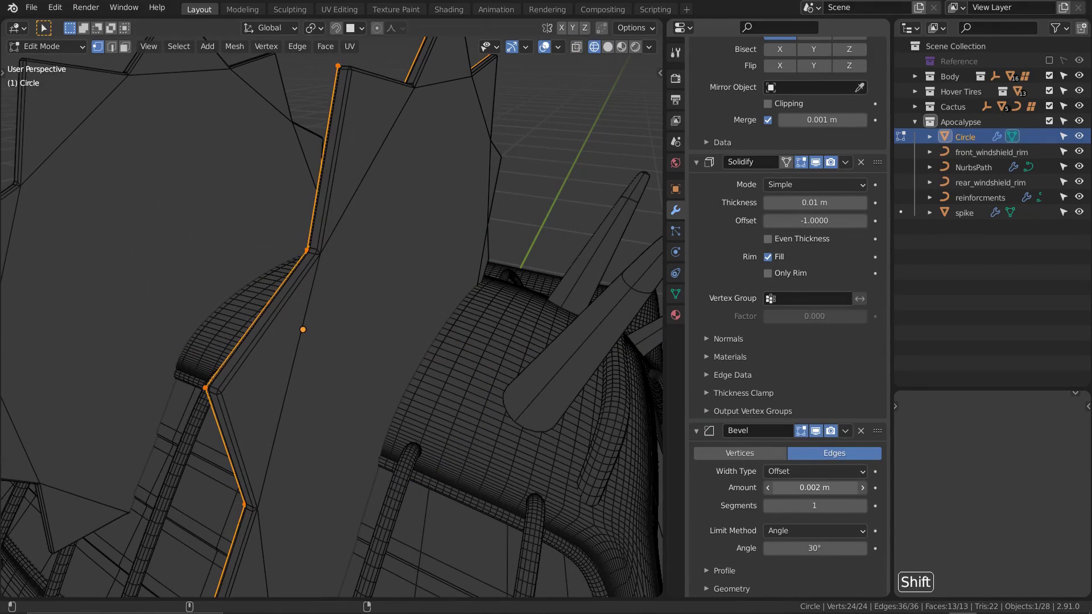
pyautogui.keyDown('shift'); pyautogui.moveTo(814, 487); pyautogui.dragTo(819, 487); pyautogui.keyUp('shift')
pyautogui.hotkey('shift', 'z')
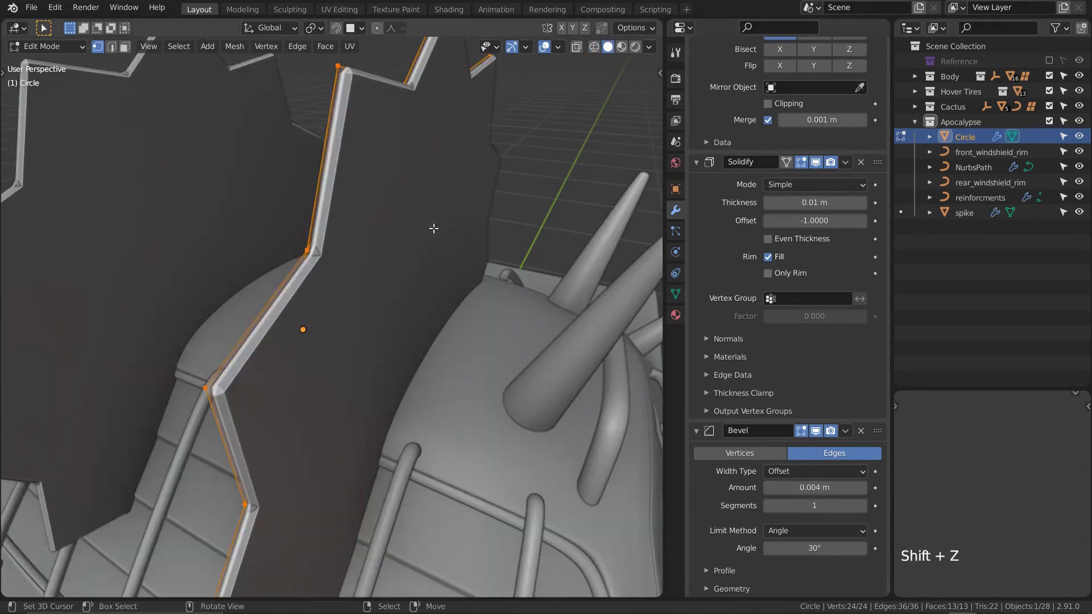
pyautogui.press('Tab')
# - Add a Weighted Normal modifier to the star blade
pyautogui.press('w')
pyautogui.scroll(-2, 428, 244)
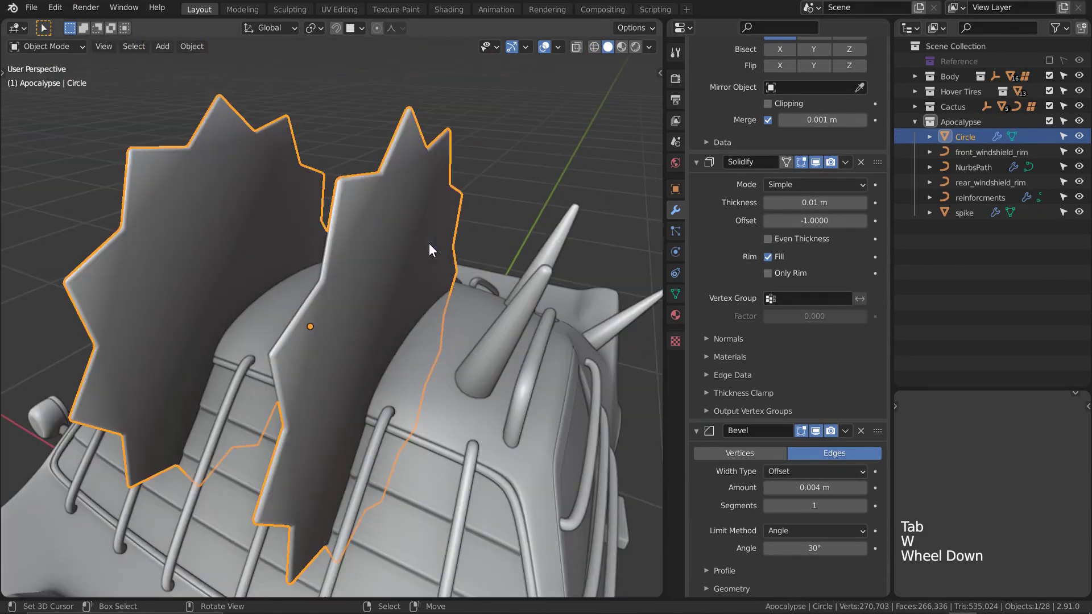
pyautogui.moveTo(742, 40); pyautogui.dragTo(744, 124, button='middle')
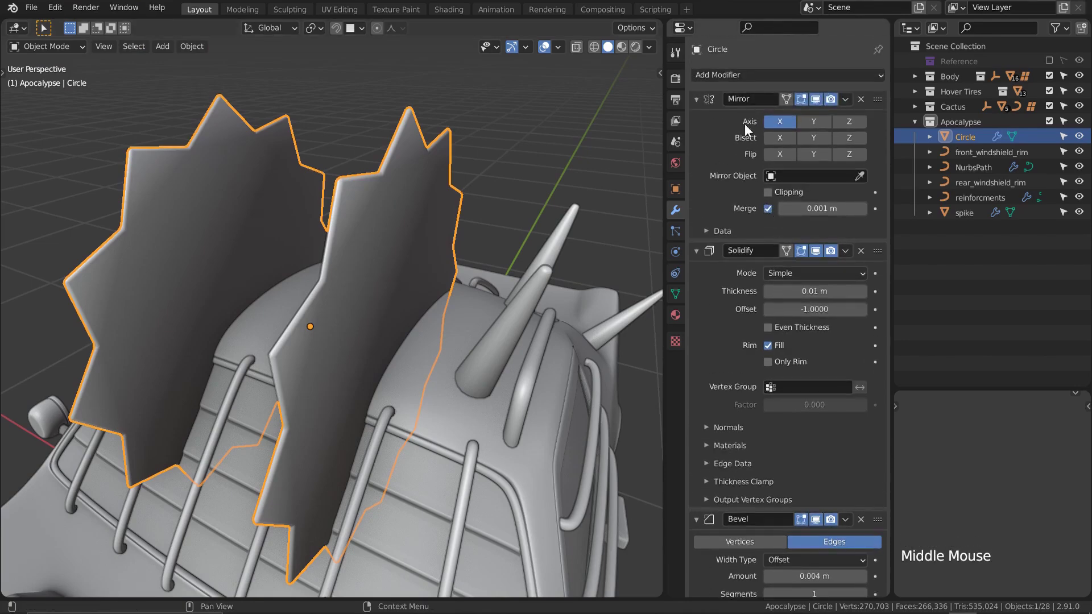
pyautogui.click(739, 76)
pyautogui.click(502, 181)
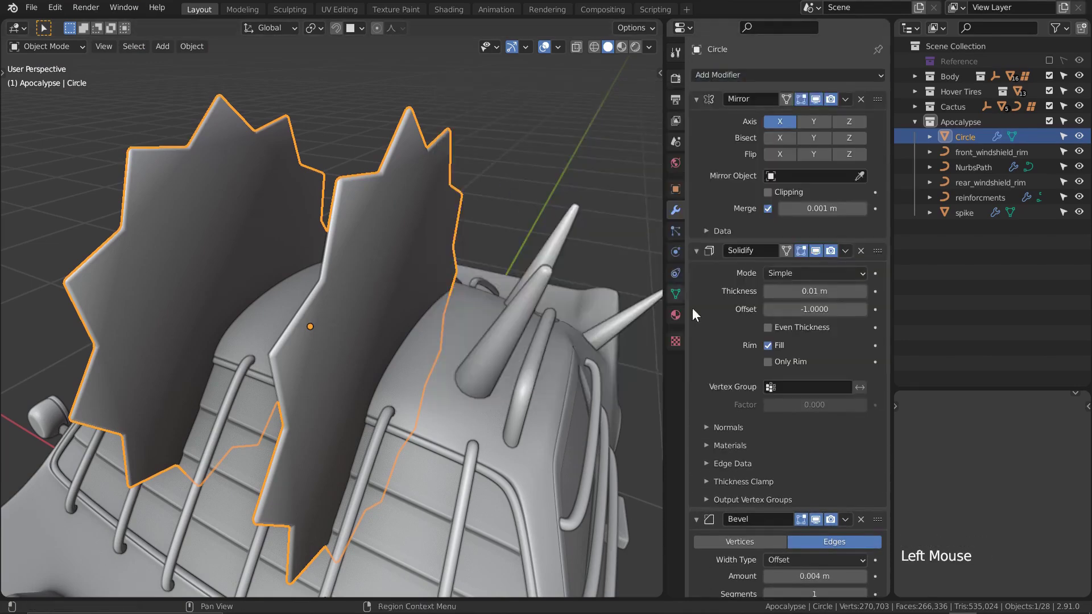
pyautogui.moveTo(739, 401); pyautogui.dragTo(743, 116, button='middle')
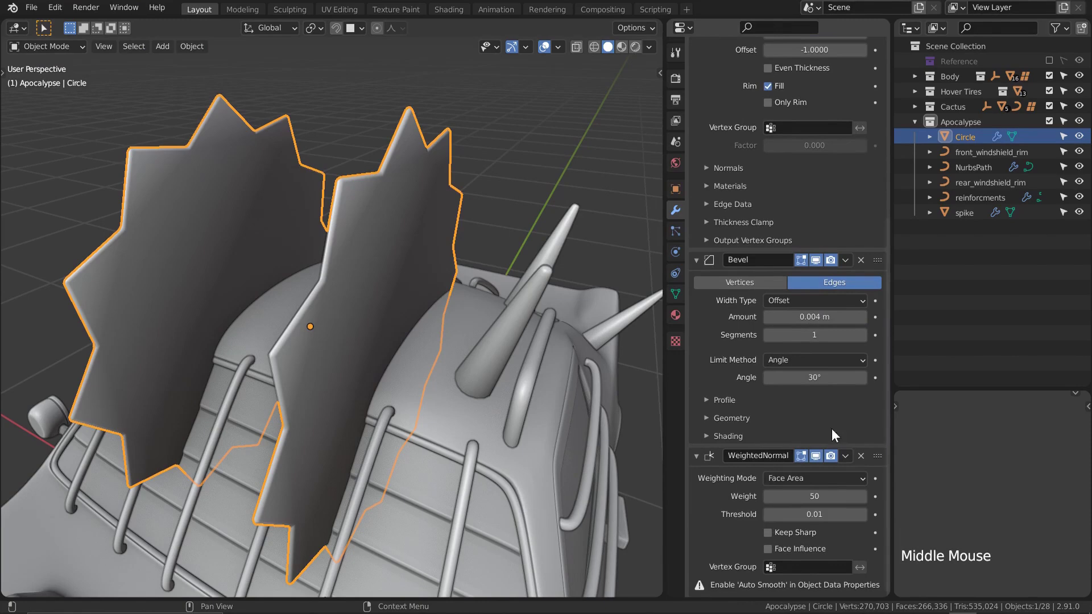
# - Turn on Auto Smooth in the star's Object Data normals settings
pyautogui.click(680, 294)
pyautogui.click(708, 326)
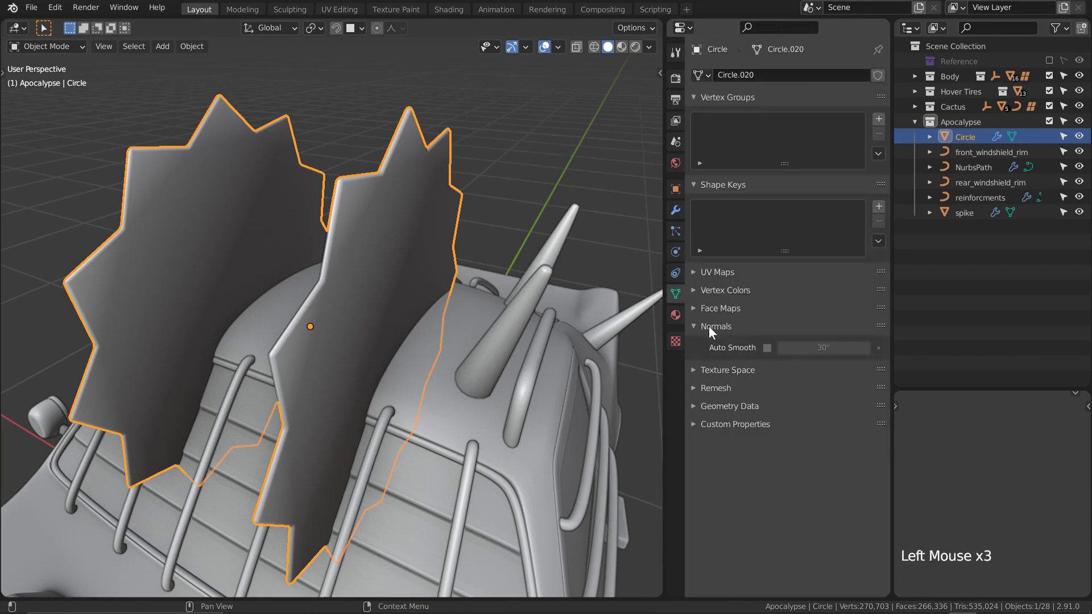
pyautogui.click(766, 346)
# - Duplicate the star blade and tilt the copy sideways to form a second blade
pyautogui.hotkey('alt', 'a')
pyautogui.moveTo(493, 275); pyautogui.dragTo(417, 285, button='middle')
pyautogui.rightClick(414, 350)
pyautogui.press('KP_Decimal')
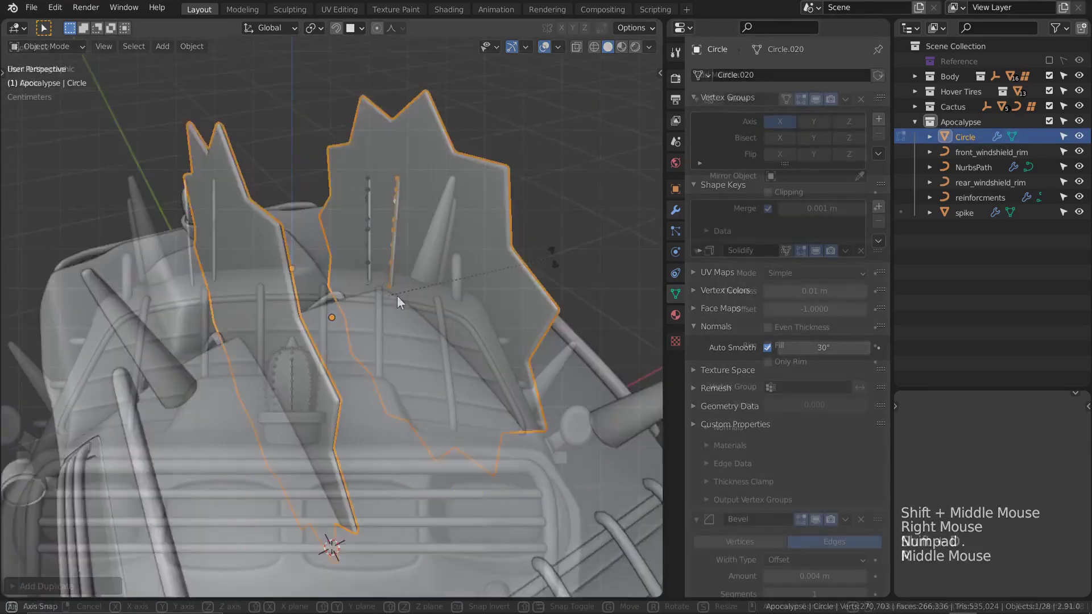
pyautogui.hotkey('shift', 'd')
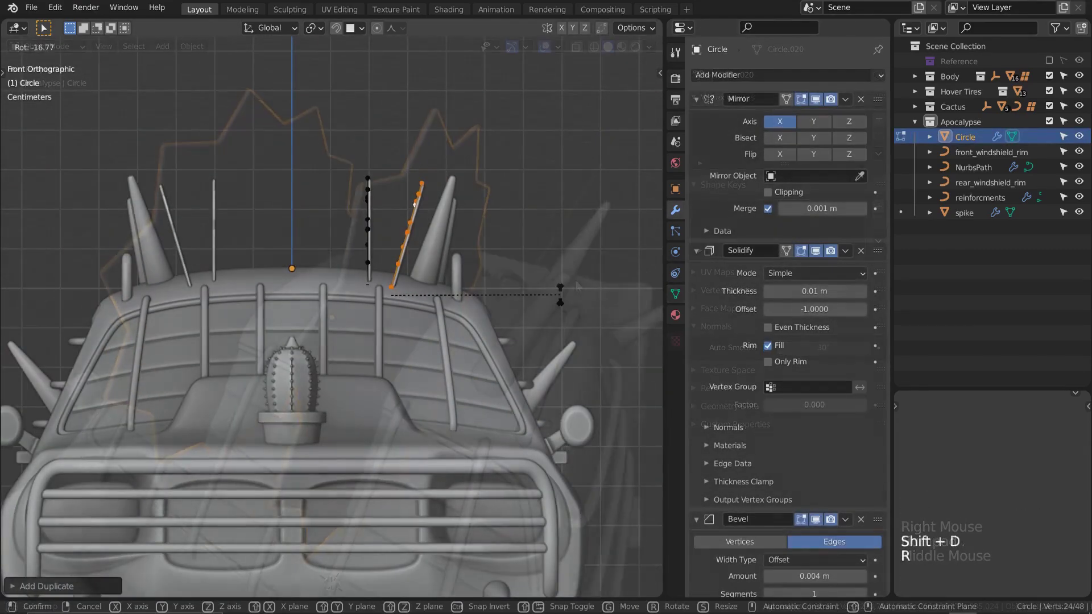
pyautogui.press('r')
pyautogui.click(560, 296)
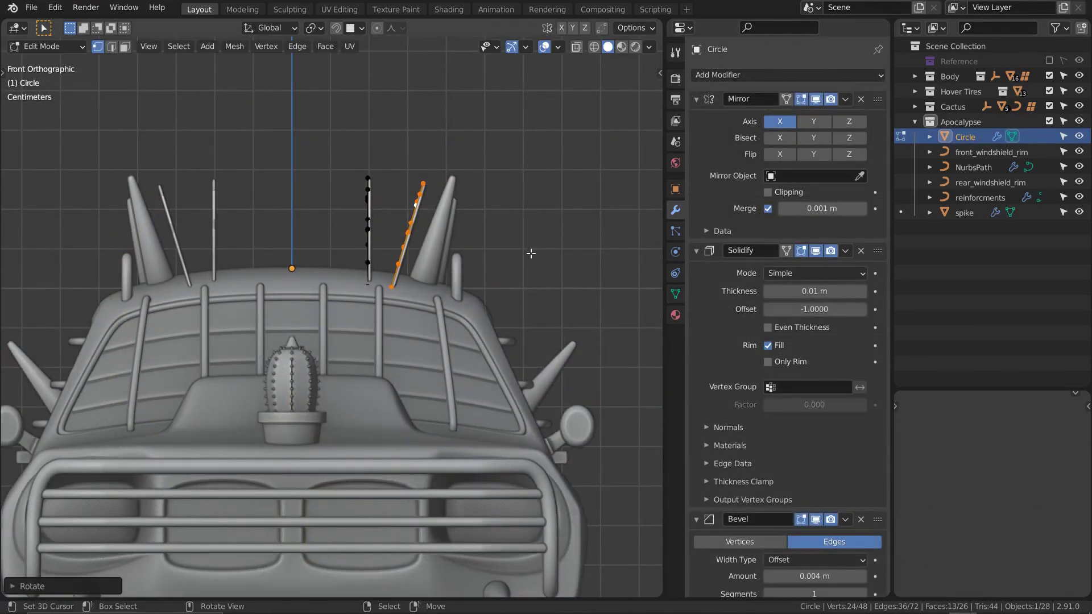
pyautogui.hotkey('alt', 'a')
pyautogui.moveTo(560, 296); pyautogui.dragTo(472, 287, button='middle')
# - Exit Edit Mode and hide the overlays to view the blades from the car's side
pyautogui.press('Tab')
pyautogui.scroll(-4, 500, 298)
pyautogui.hotkey('alt', 'a')
pyautogui.keyDown('shift'); pyautogui.moveTo(472, 287); pyautogui.dragTo(575, 288, button='middle'); pyautogui.keyUp('shift')
pyautogui.hotkey('shift', 'alt', 'z')
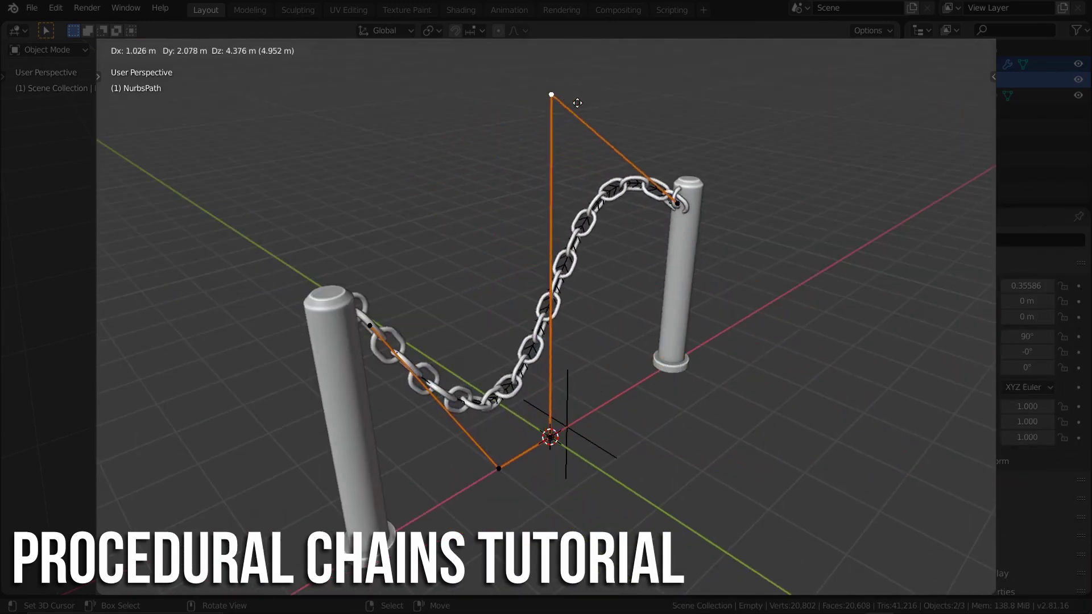
# - Cancel the pending control-point move, clear the selection, and bring up the Add menu
pyautogui.press('Escape')
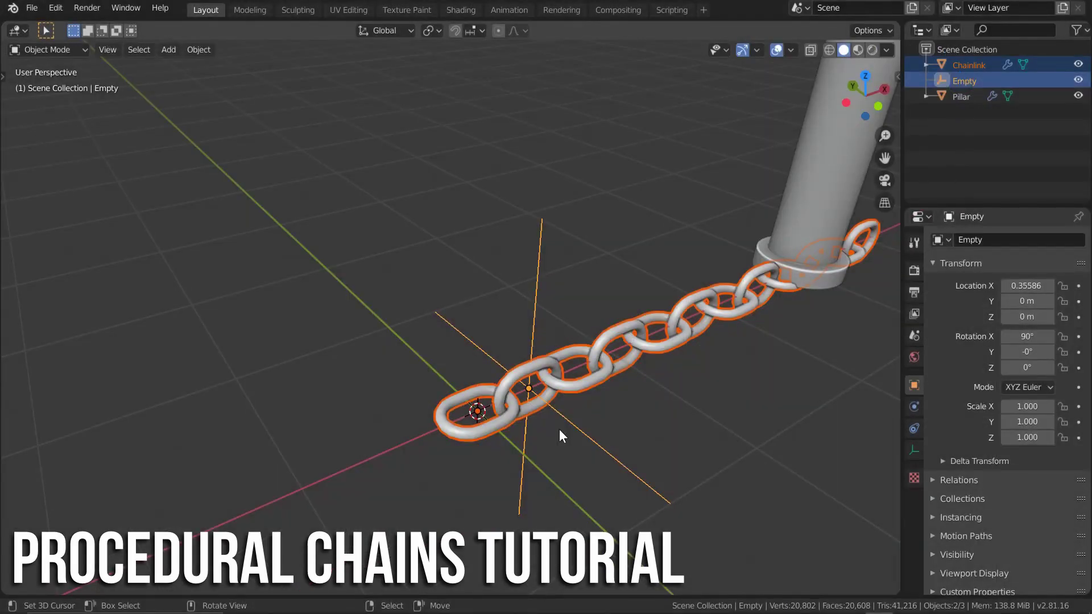
pyautogui.hotkey('alt', 'a')
pyautogui.hotkey('shift', 'a')
pyautogui.moveTo(120, 134)
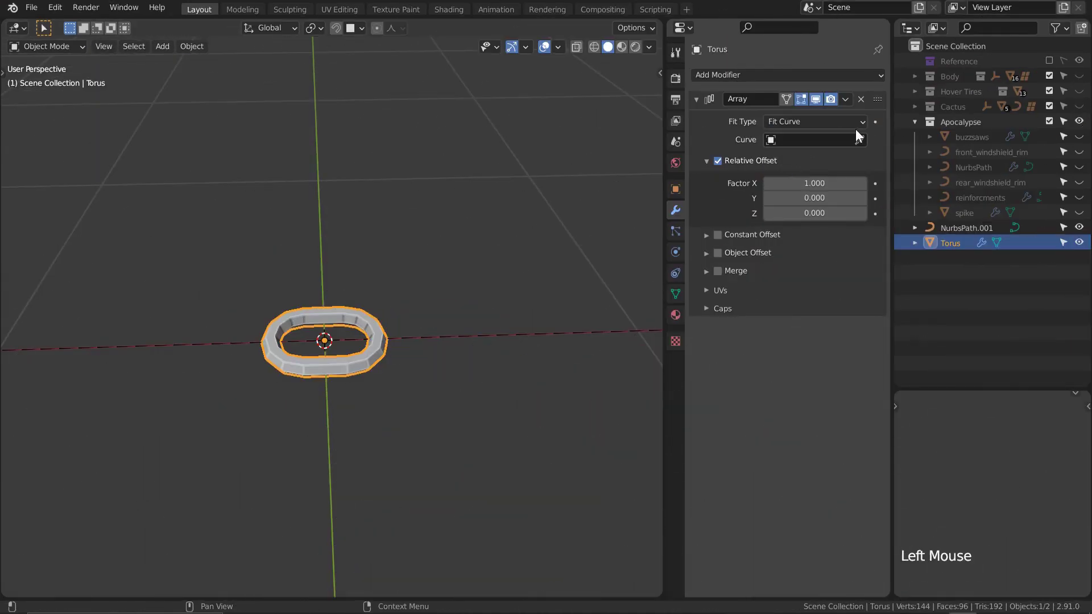
# - Set NurbsPath.001 as the curve for the link's Fit Curve array
pyautogui.click(859, 139)
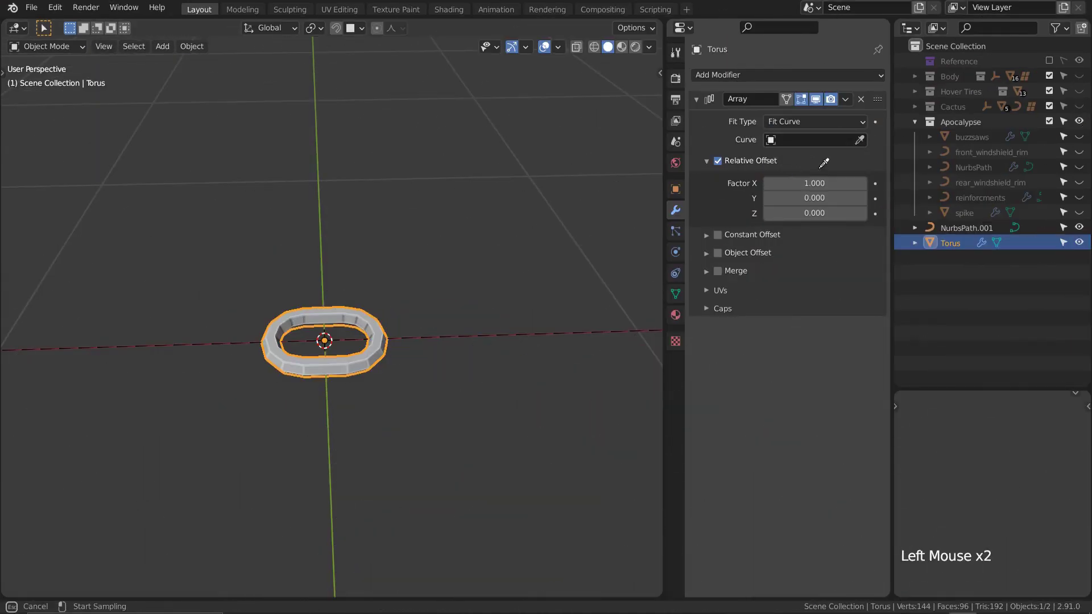
pyautogui.click(571, 332)
pyautogui.moveTo(570, 331); pyautogui.dragTo(414, 320, button='middle')
# - Add a Curve modifier with Curve Object NurbsPath.001 so the chain bends along it
pyautogui.click(749, 75)
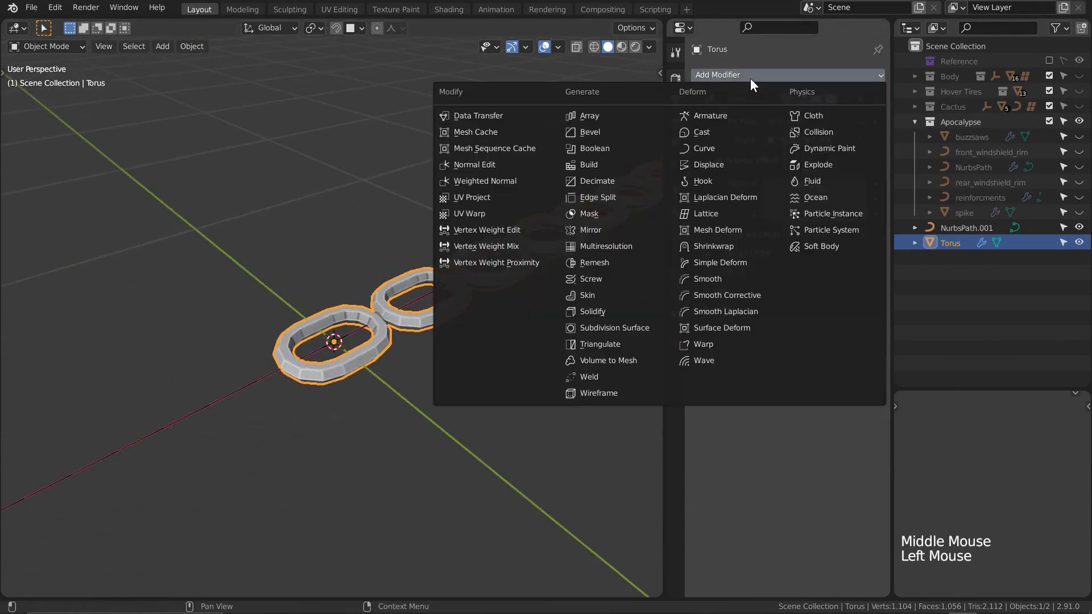
pyautogui.click(711, 148)
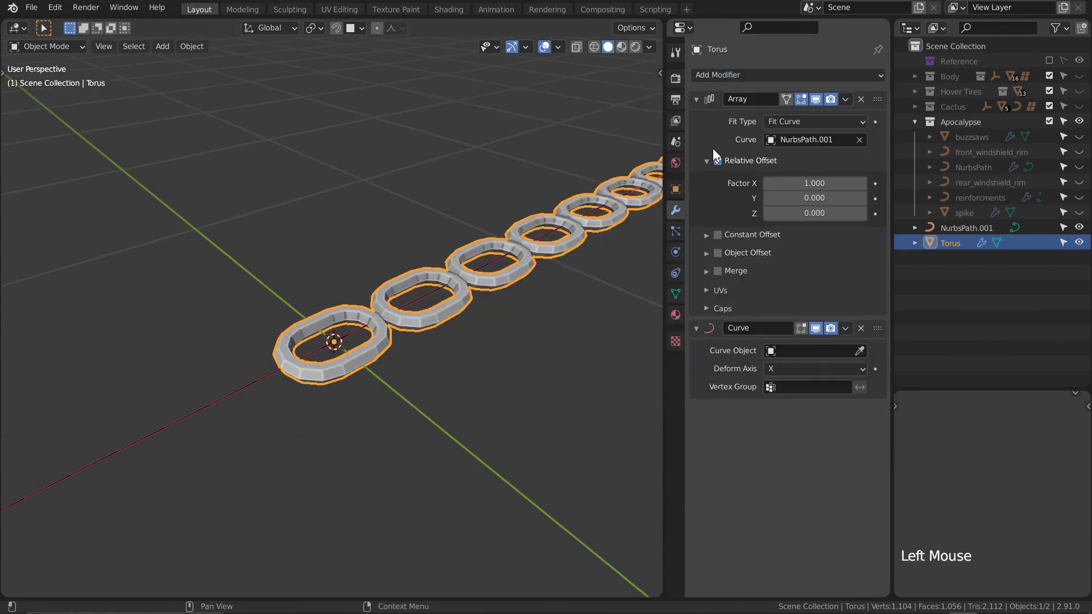
pyautogui.click(843, 351)
pyautogui.click(267, 378)
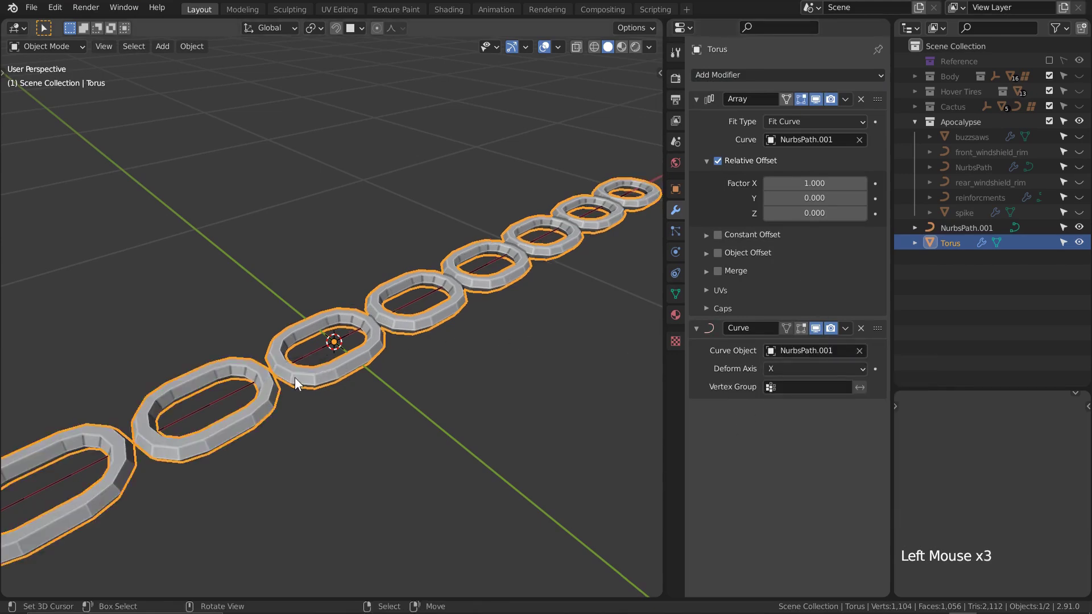
# - Select a control point on NurbsPath.001 in Edit Mode and start moving it
pyautogui.rightClick(319, 346)
pyautogui.scroll(-4, 341, 341)
pyautogui.press('Tab')
pyautogui.rightClick(360, 336)
pyautogui.scroll(-2, 361, 336)
pyautogui.press('g')
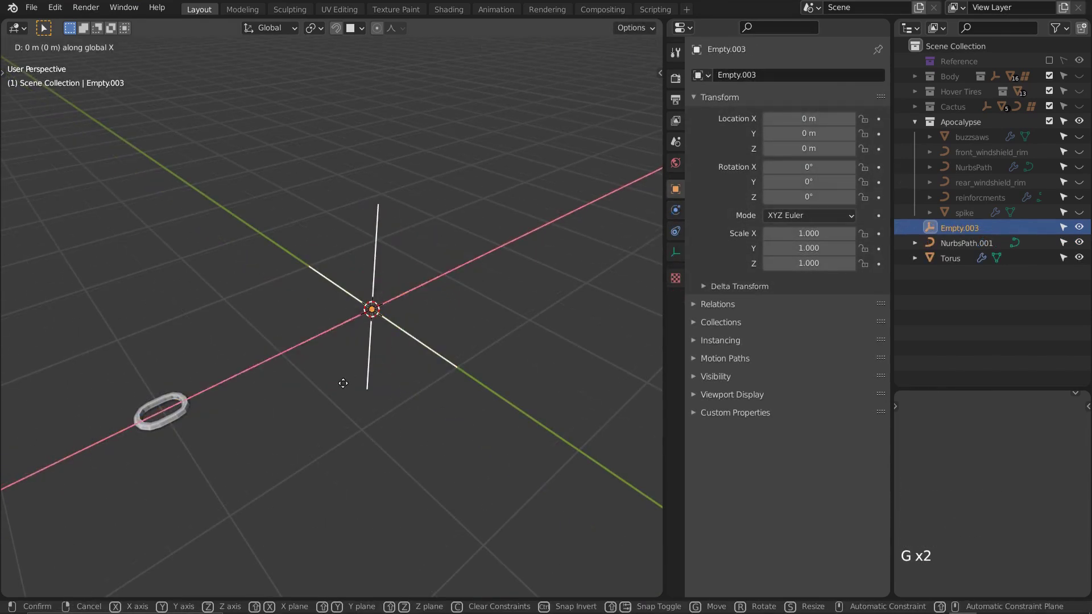
# - Slide Empty.003 along X so the rings space out into chain links
pyautogui.press('shift')
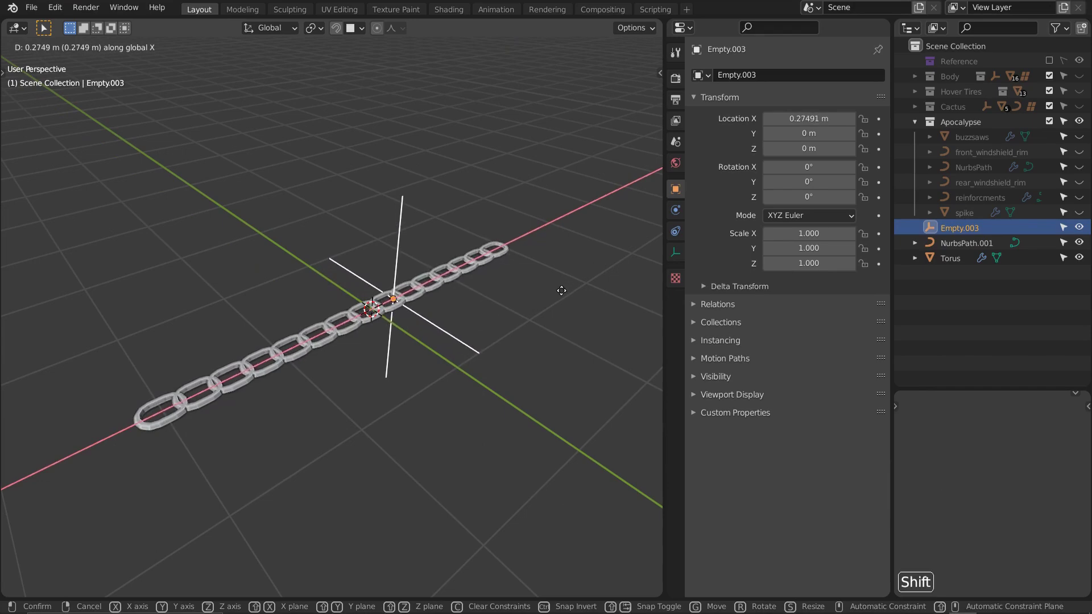
pyautogui.click(565, 285)
pyautogui.scroll(2, 332, 419)
pyautogui.keyDown('shift'); pyautogui.moveTo(332, 413); pyautogui.dragTo(512, 324, button='middle'); pyautogui.keyUp('shift')
# - Rotate Empty.003 90° on X so the links alternate, then fine-tune its X spacing
pyautogui.write('r')
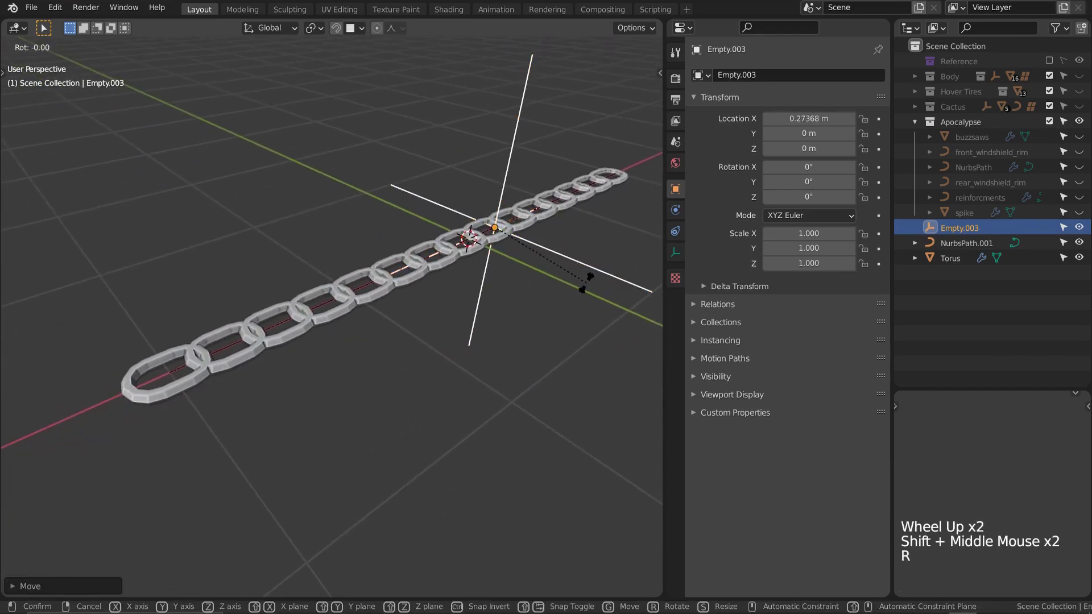
pyautogui.write('x90')
pyautogui.press('Return')
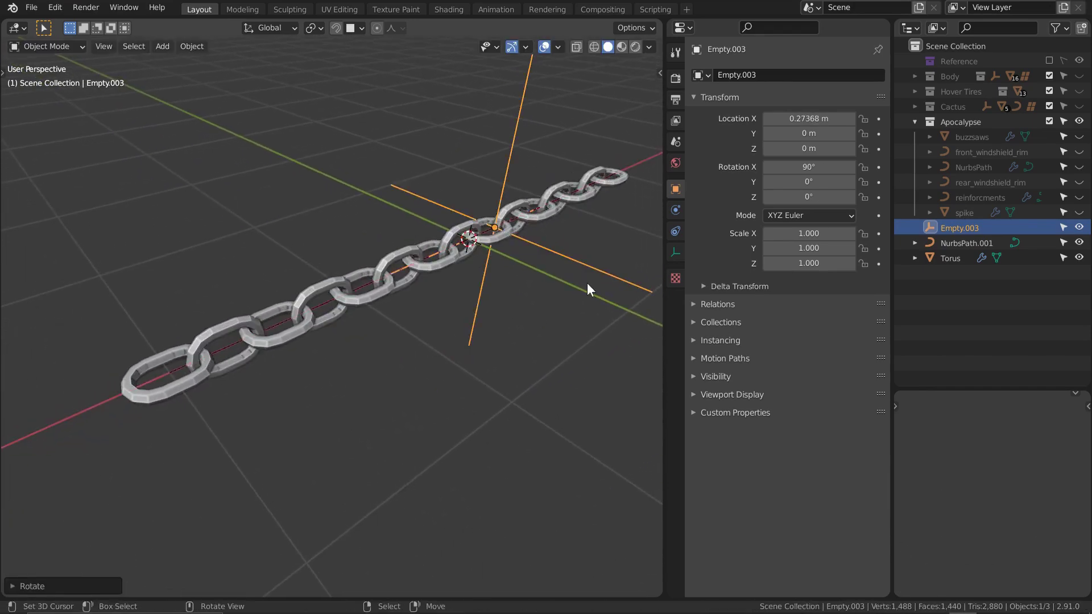
pyautogui.press('g')
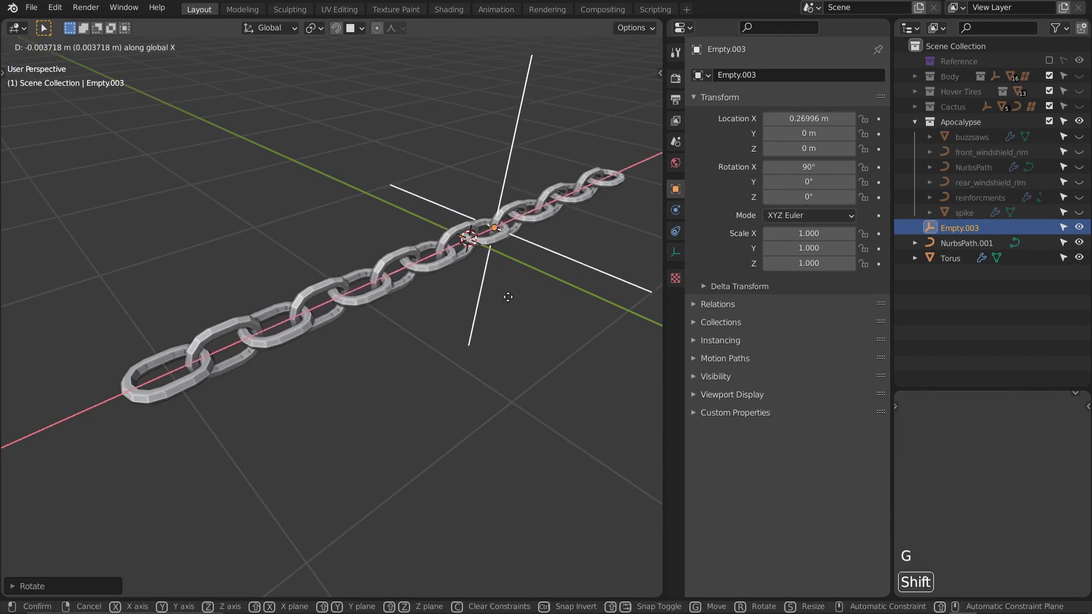
pyautogui.click(509, 296)
pyautogui.hotkey('alt', 'a')
pyautogui.keyDown('shift'); pyautogui.moveTo(510, 296); pyautogui.dragTo(418, 313, button='middle'); pyautogui.keyUp('shift')
# - Reposition NurbsPath.001's control points so the chain runs along the car's side
pyautogui.rightClick(349, 317)
pyautogui.press('Tab')
pyautogui.scroll(-2, 349, 317)
pyautogui.scroll(-1, 349, 317)
pyautogui.press('g')
pyautogui.press('KP_3')
pyautogui.scroll(3, 397, 282)
pyautogui.press('g')
pyautogui.press('KP_1')
pyautogui.press('g')
pyautogui.click(397, 282)
pyautogui.scroll(2, 412, 307)
pyautogui.keyDown('shift'); pyautogui.moveTo(418, 312); pyautogui.dragTo(424, 318, button='middle'); pyautogui.keyUp('shift')
# - Scale up the torus link's geometry in Edit Mode, with the curve bend shown on the cage
pyautogui.press('Tab')
pyautogui.rightClick(523, 353)
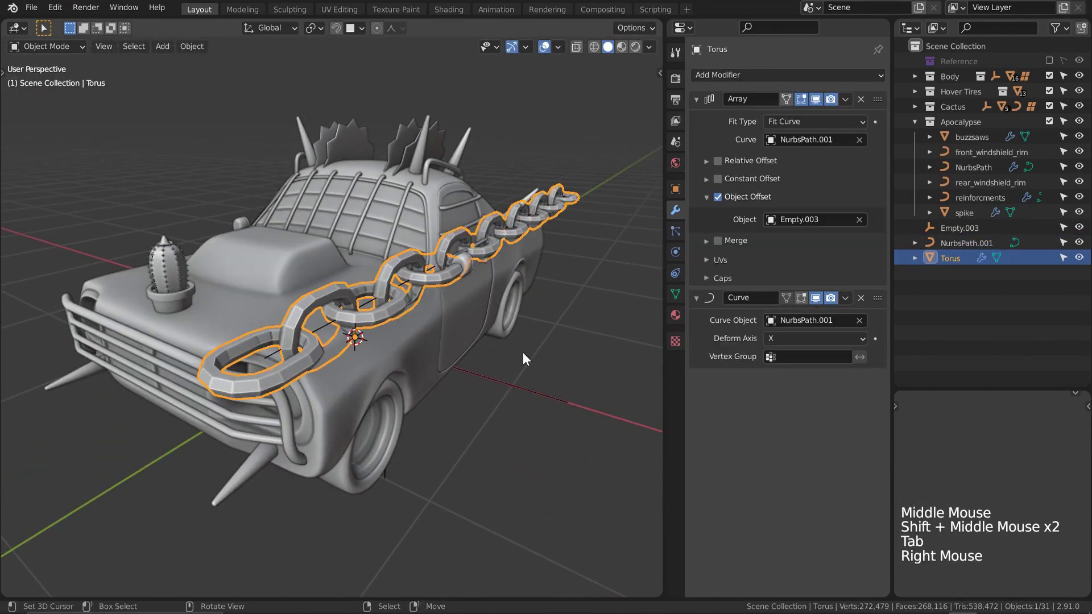
pyautogui.press('Tab')
pyautogui.press('a')
pyautogui.press('s')
pyautogui.press('Escape')
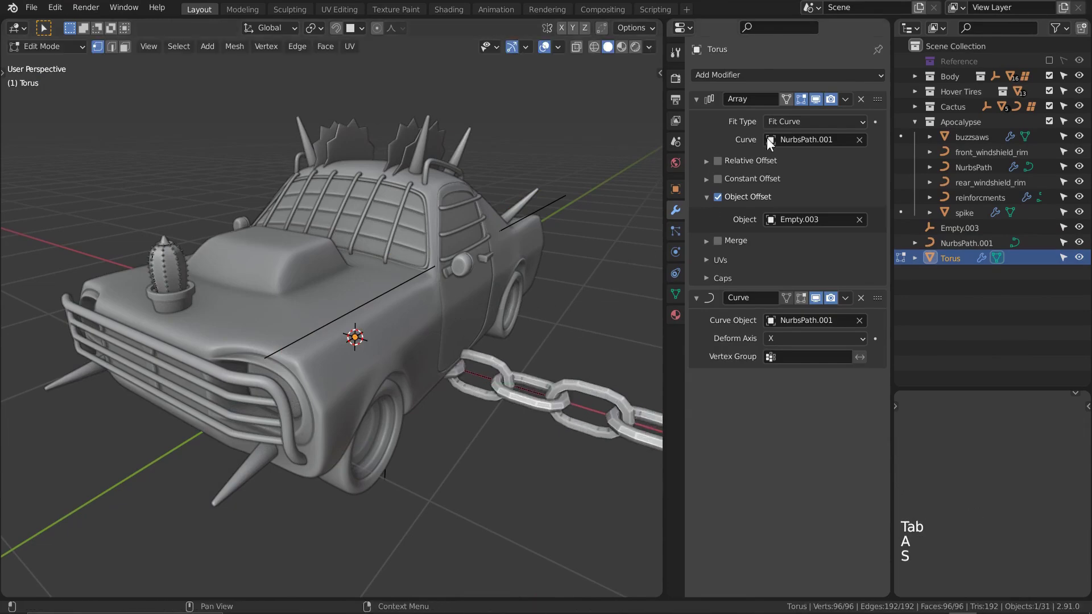
pyautogui.click(786, 100)
pyautogui.click(786, 100)
pyautogui.click(800, 298)
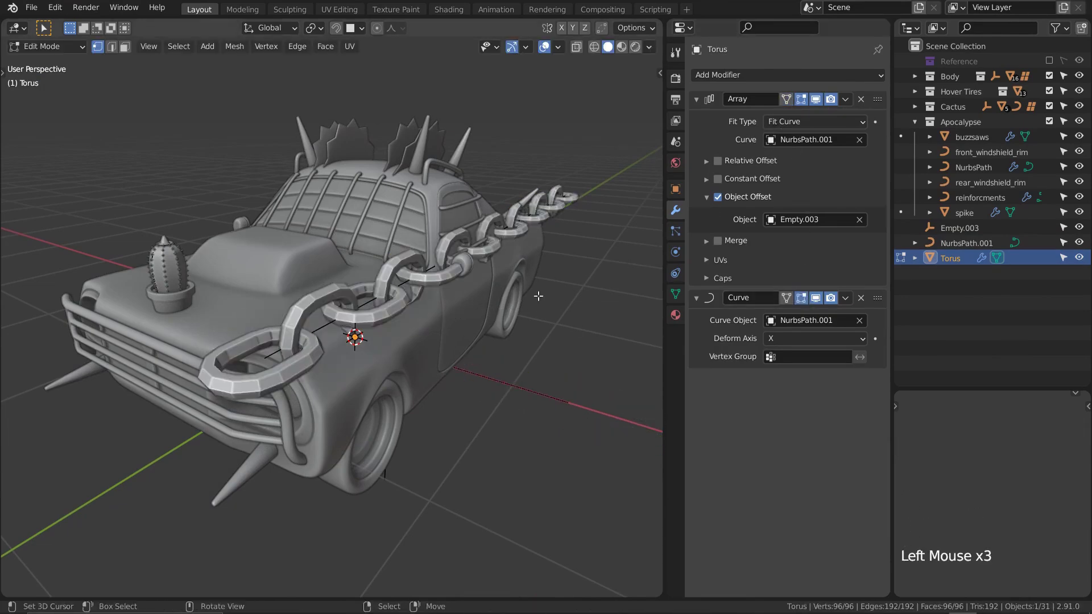
pyautogui.press('s')
pyautogui.click(494, 353)
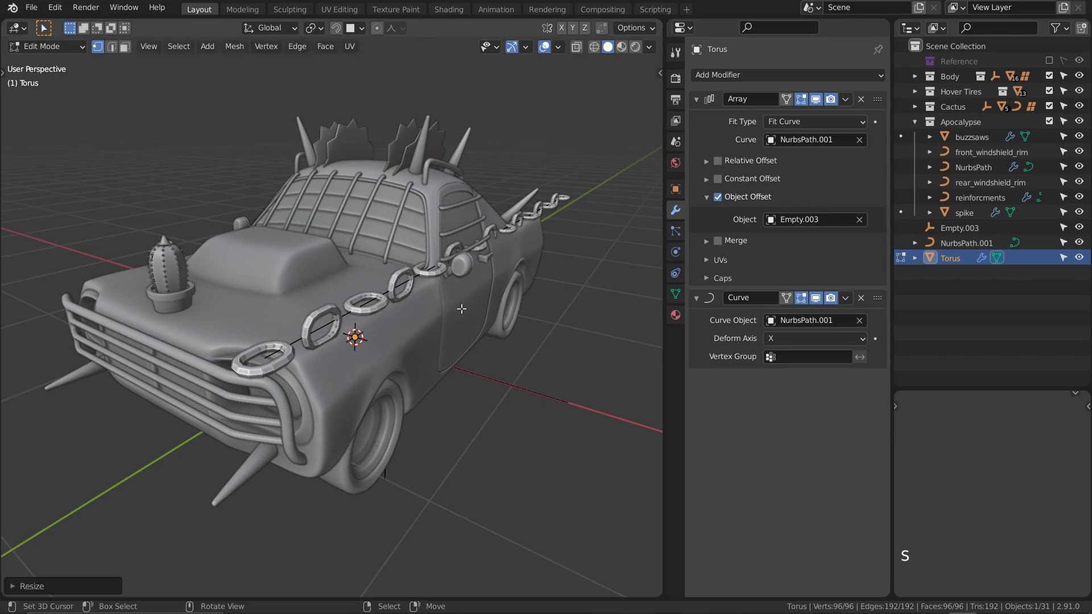
# - Move Empty.003 to tighten the spacing between chain links
pyautogui.press('Tab')
pyautogui.rightClick(523, 390)
pyautogui.press('g')
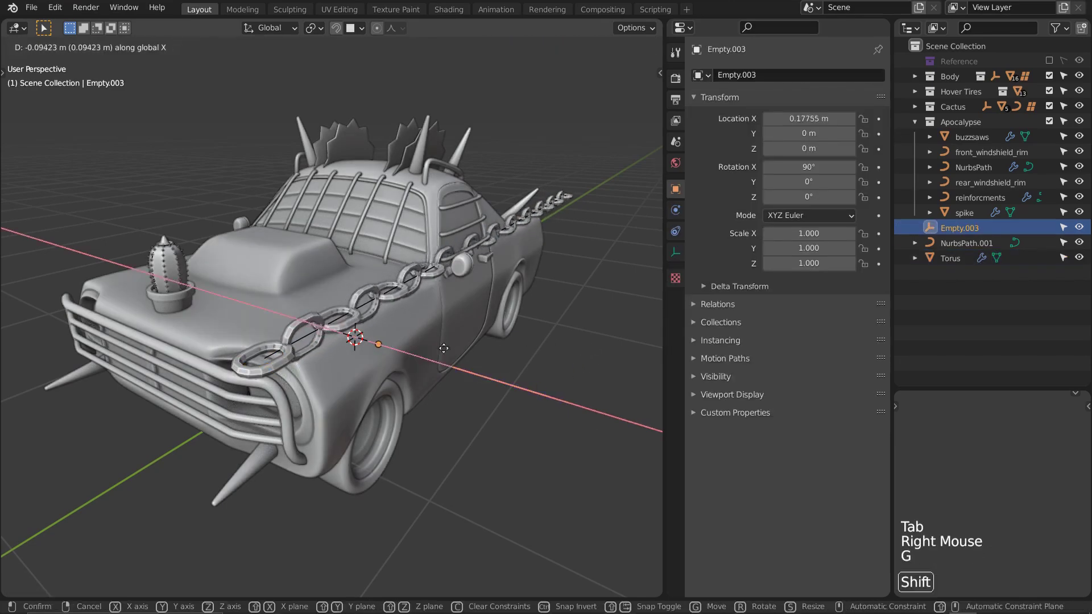
pyautogui.click(395, 356)
pyautogui.moveTo(395, 355); pyautogui.dragTo(503, 444, button='middle')
# - Add a Mirror modifier to the chain link to copy the chain to the other side
pyautogui.rightClick(503, 445)
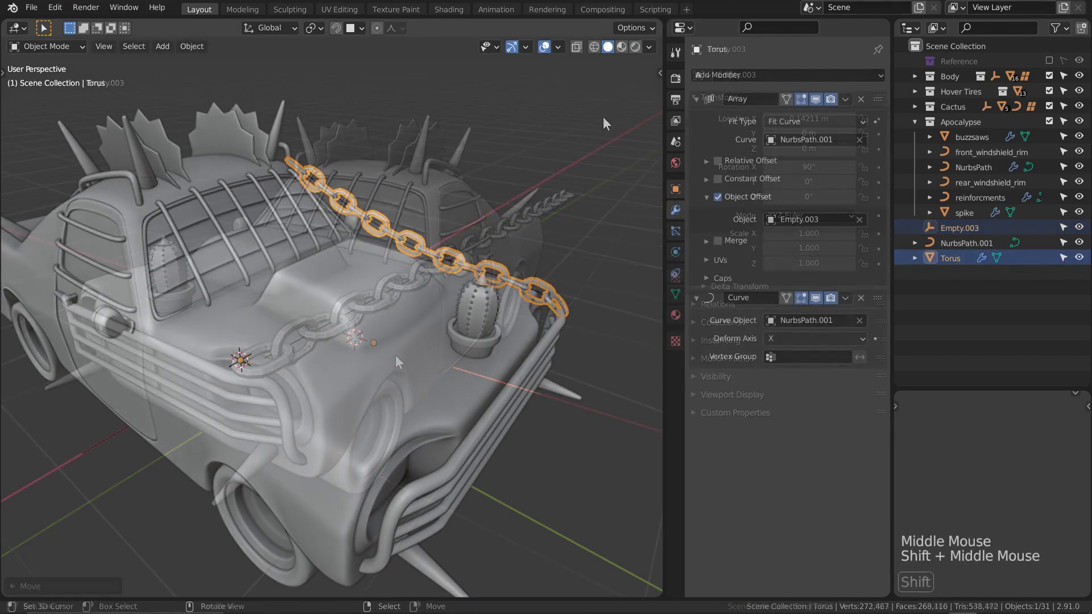
pyautogui.keyDown('shift'); pyautogui.moveTo(602, 117); pyautogui.dragTo(726, 74, button='middle'); pyautogui.keyUp('shift')
pyautogui.click(726, 74)
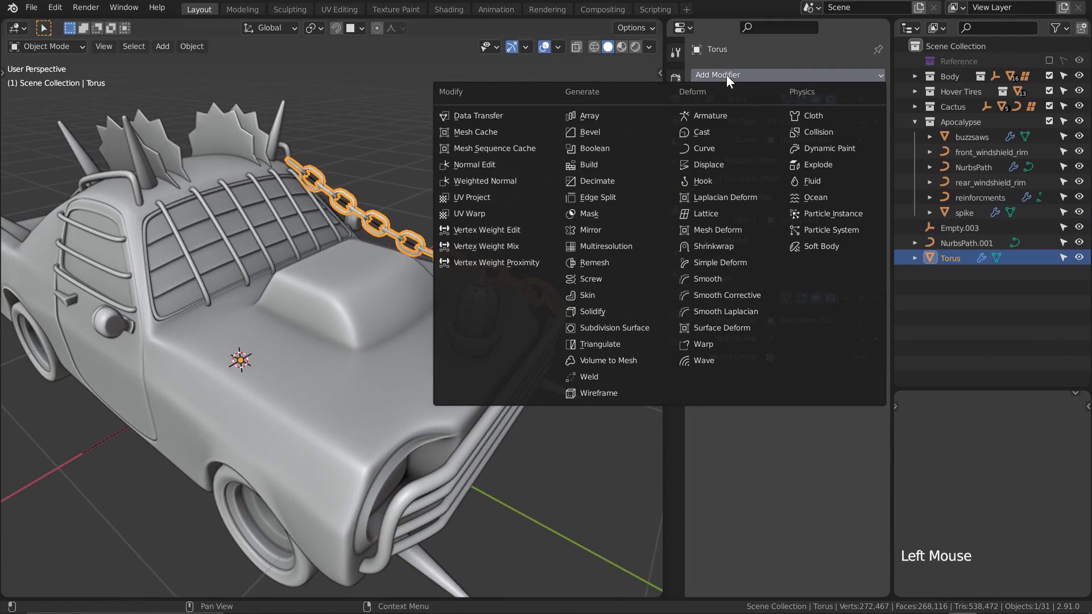
pyautogui.click(610, 227)
# - Hide overlays to review the mirrored chains, then zoom in and select the cactus helmet's hat
pyautogui.hotkey('alt', 'a')
pyautogui.moveTo(551, 330); pyautogui.dragTo(381, 398, button='middle')
pyautogui.hotkey('shift', 'alt', 'z')
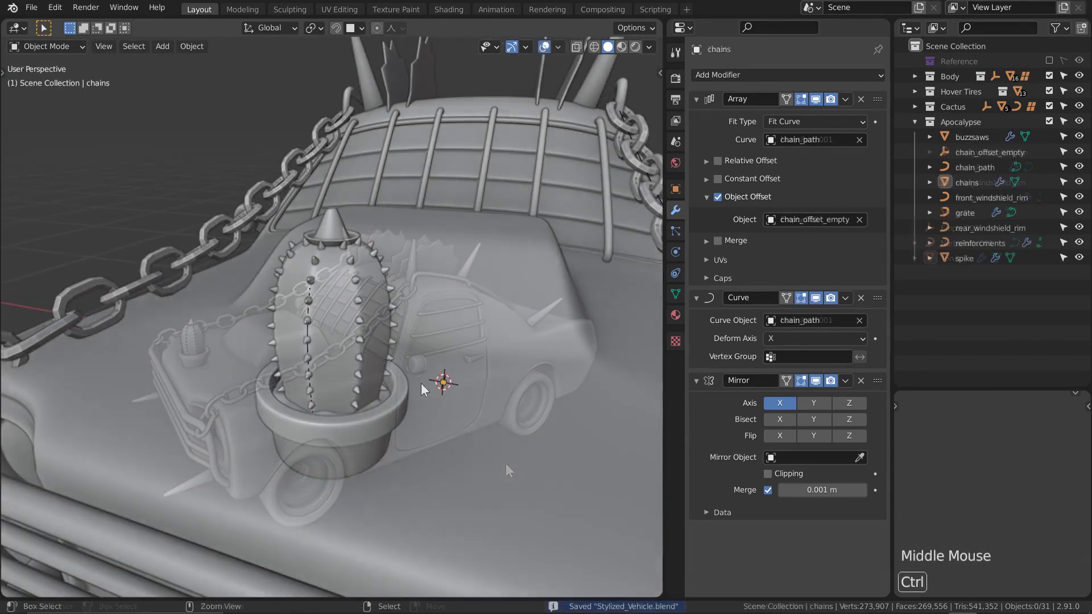
pyautogui.keyDown('ctrl'); pyautogui.moveTo(420, 383); pyautogui.dragTo(308, 186, button='middle'); pyautogui.keyUp('ctrl')
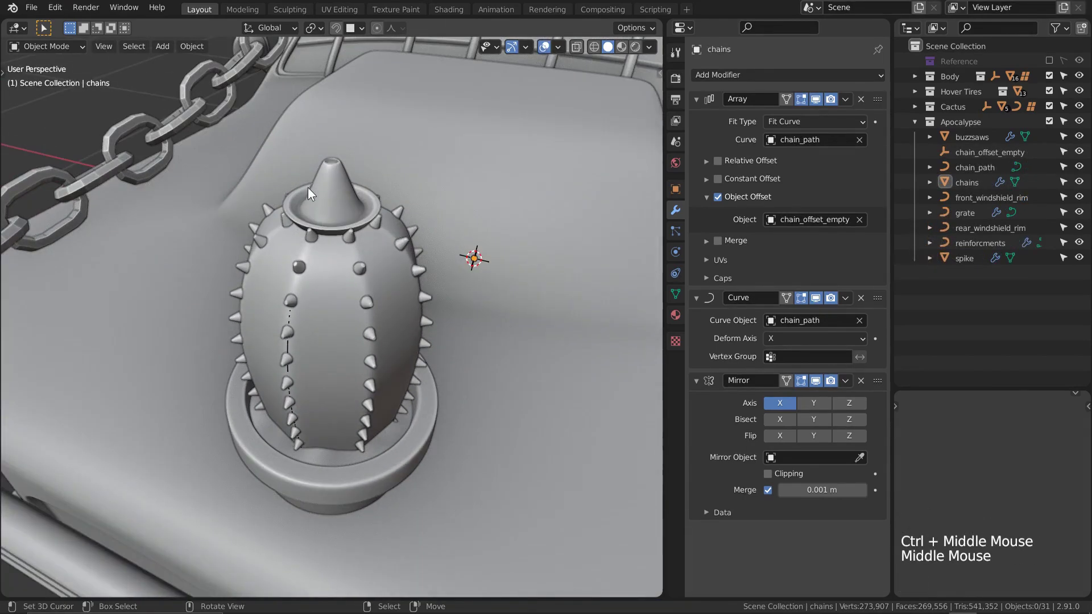
pyautogui.rightClick(331, 200)
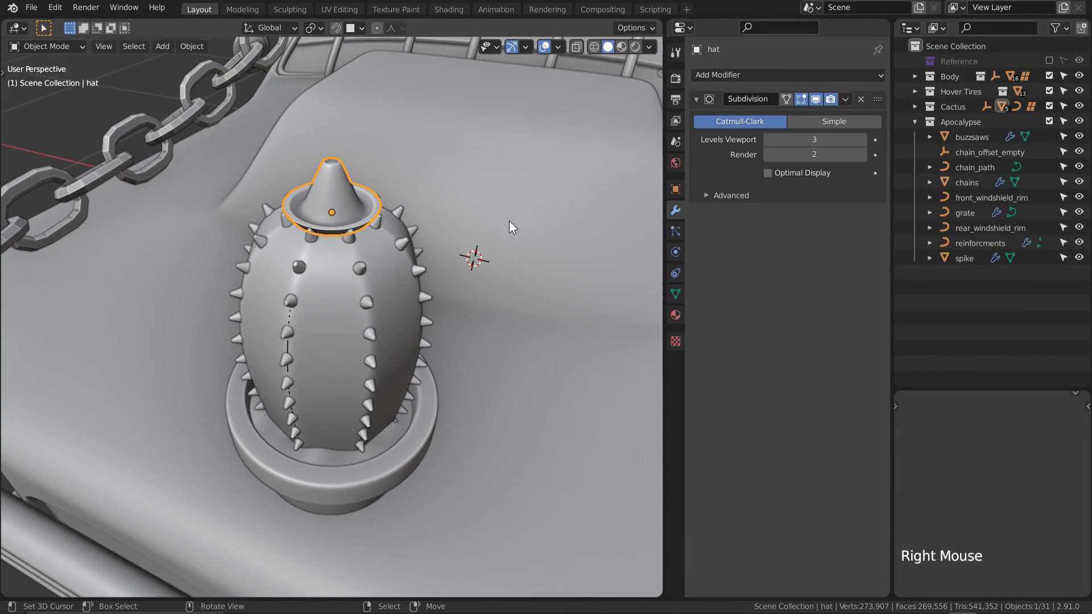
# - In Edit Mode on the hat, grow the vertex selection and delete those vertices
pyautogui.press('Tab')
pyautogui.hotkey('alt', 'z')
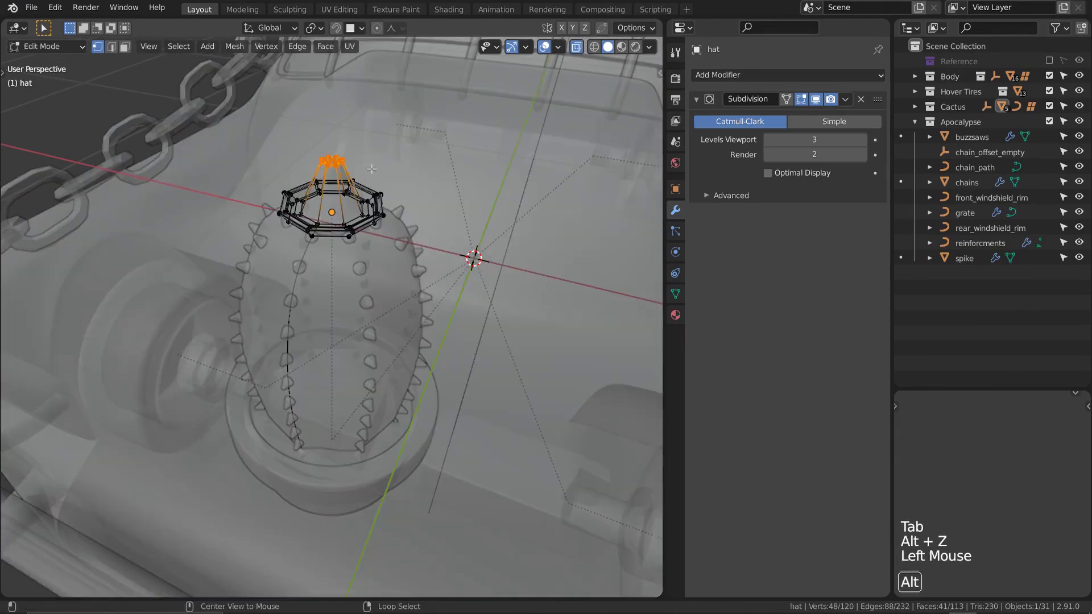
pyautogui.hotkey('alt', 'z')
pyautogui.press('ctrl+KP_Add')
pyautogui.press('ctrl+KP_Add')
pyautogui.press('ctrl+KP_Add')
pyautogui.press('ctrl+KP_Add')
pyautogui.press('ctrl+KP_Add')
pyautogui.press('x')
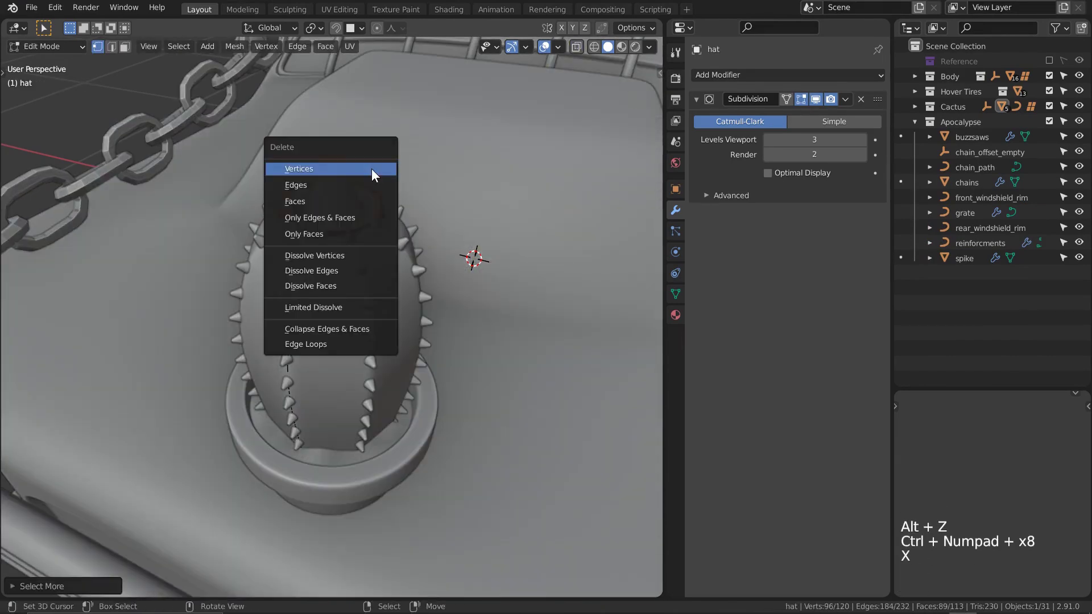
pyautogui.click(371, 168)
# - Form the hat brim with shrink/fatten and set the shell thickness to 0.013 m
pyautogui.keyDown('shift'); pyautogui.moveTo(370, 168); pyautogui.dragTo(512, 267, button='middle'); pyautogui.keyUp('shift')
pyautogui.press('e')
pyautogui.hotkey('alt', 's')
pyautogui.click(530, 347)
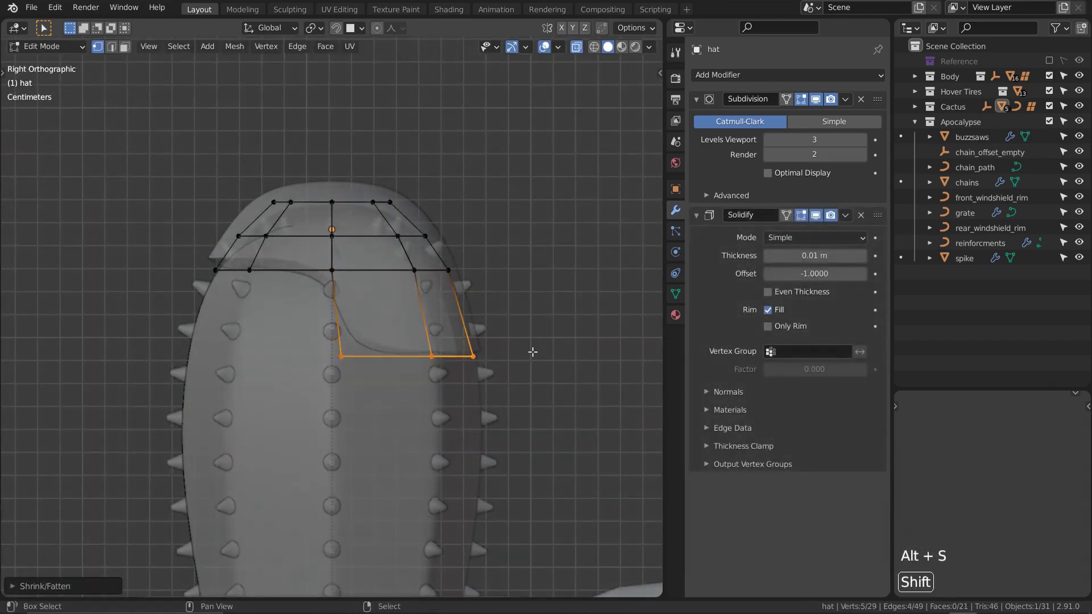
pyautogui.hotkey('alt', 'z')
pyautogui.hotkey('alt', 's')
pyautogui.click(534, 381)
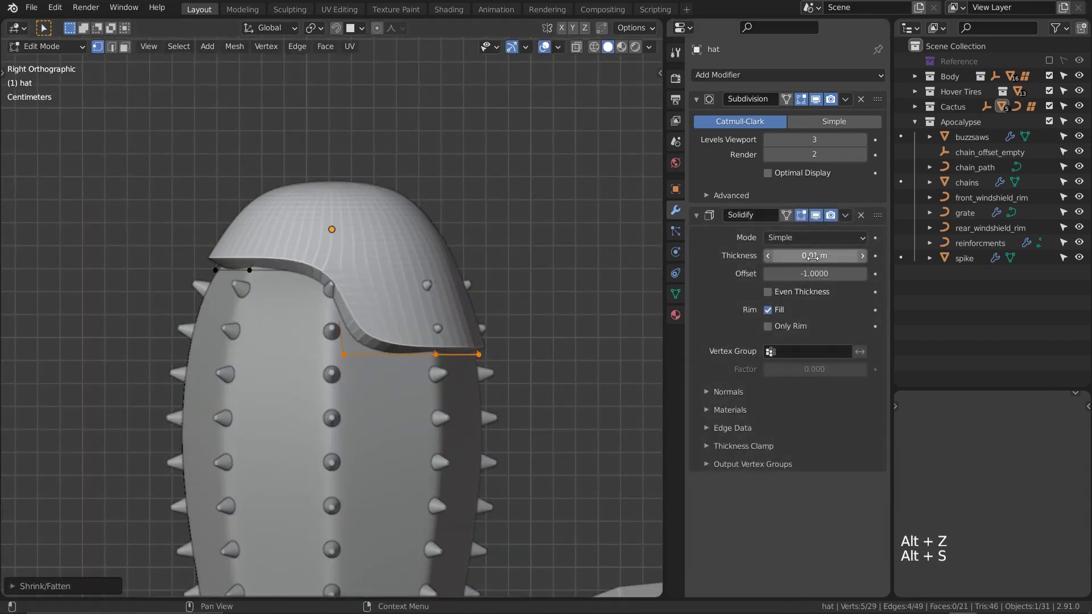
pyautogui.keyDown('shift'); pyautogui.moveTo(814, 255); pyautogui.dragTo(830, 255); pyautogui.keyUp('shift')
# - Select a single brim vertex and move it to reshape the brim
pyautogui.hotkey('alt', 'a')
pyautogui.hotkey('alt', 'z')
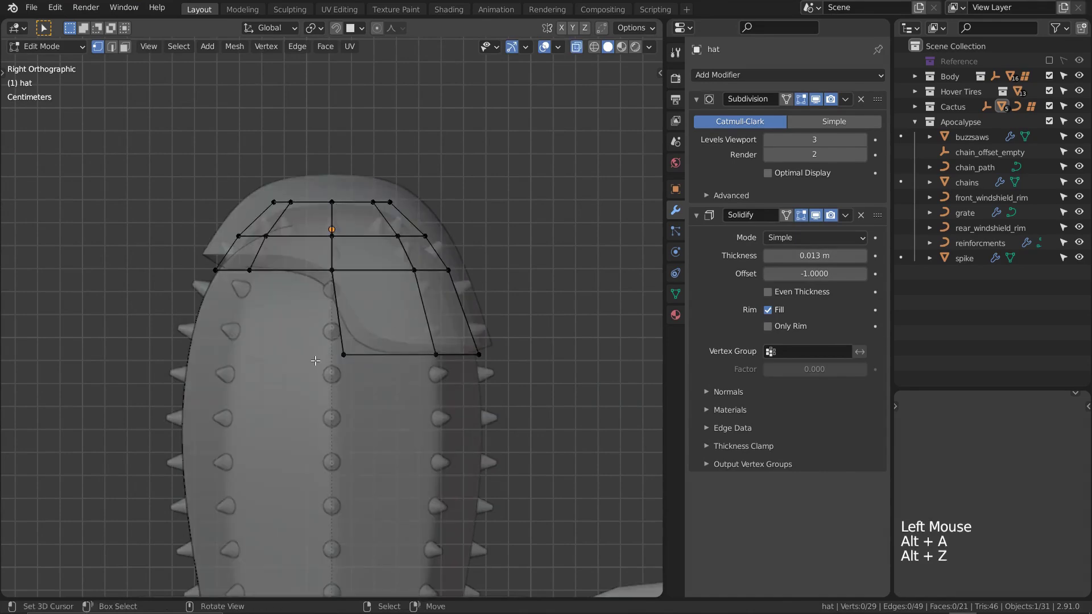
pyautogui.click(343, 354)
pyautogui.hotkey('alt', 'z')
pyautogui.press('g')
pyautogui.press('g')
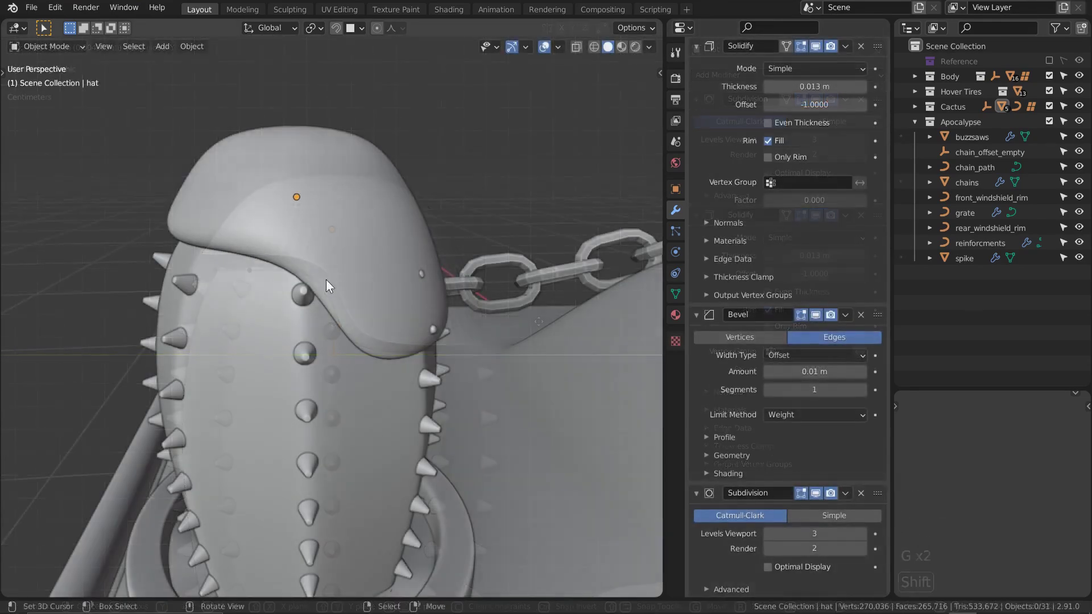
pyautogui.middleClick(327, 279)
# - Give two edge loops along the brim a bevel weight of 0.10
pyautogui.press('Tab')
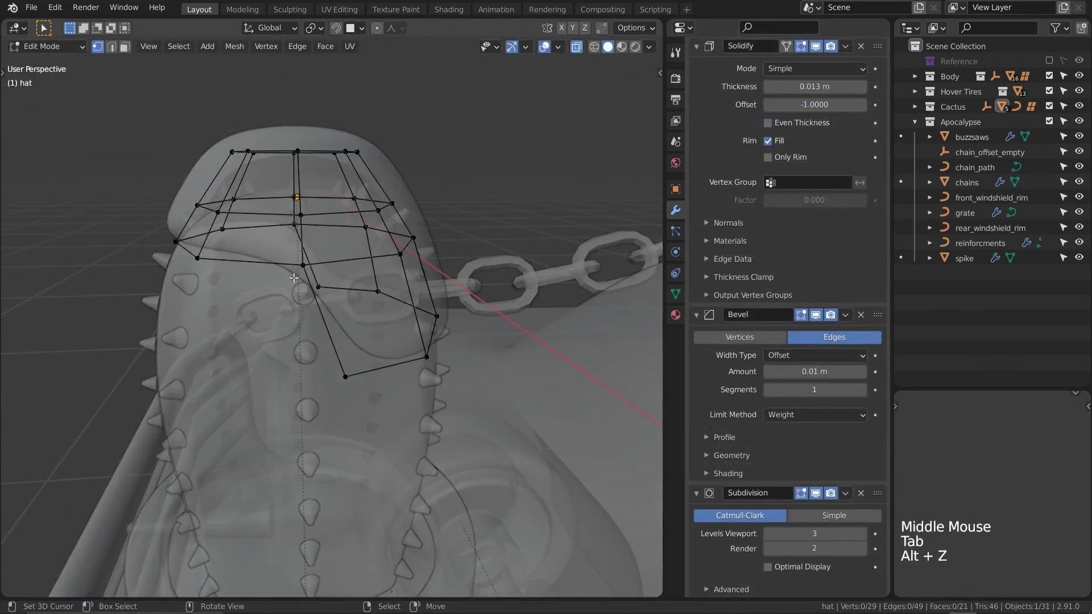
pyautogui.keyDown('alt'); pyautogui.rightClick(284, 261); pyautogui.keyUp('alt')
pyautogui.keyDown('alt'); pyautogui.keyDown('shift'); pyautogui.rightClick(406, 303); pyautogui.keyUp('shift'); pyautogui.keyUp('alt')
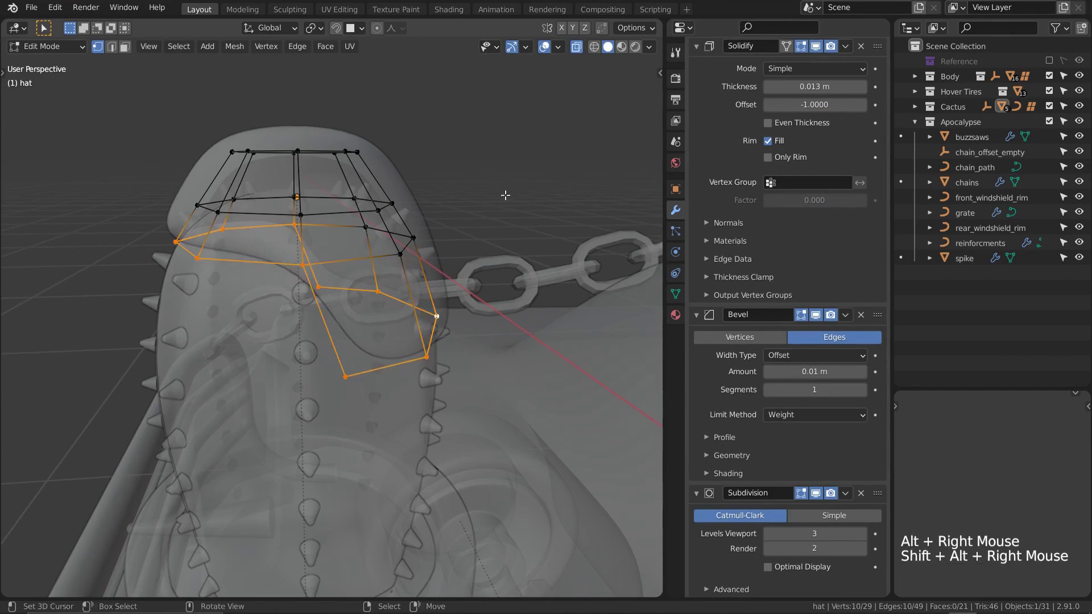
pyautogui.press('n')
pyautogui.moveTo(567, 198); pyautogui.dragTo(574, 199)
pyautogui.hotkey('alt', 'z')
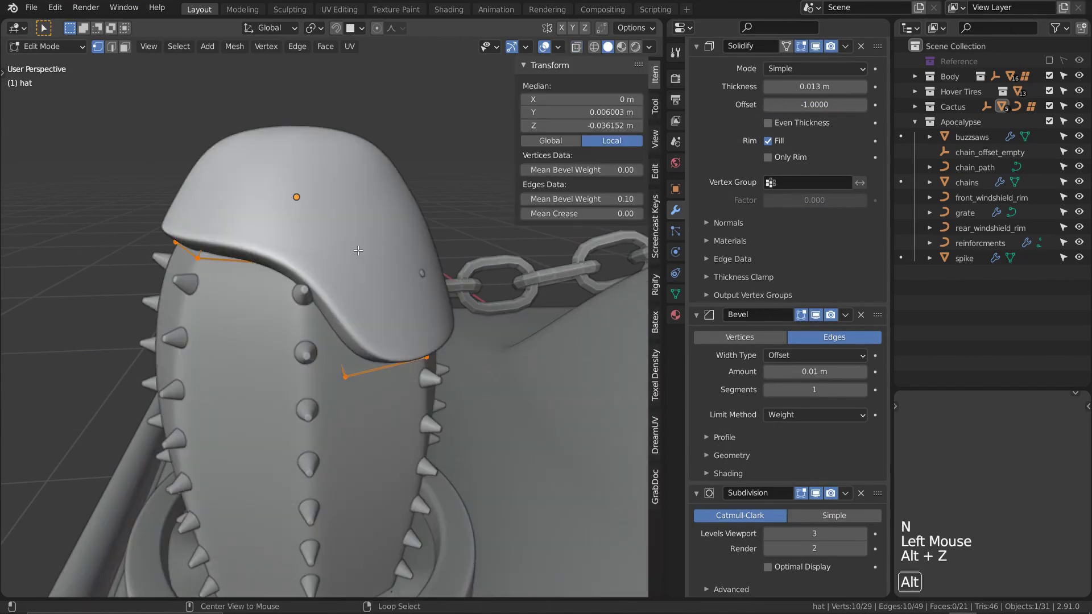
pyautogui.scroll(-2, 387, 276)
pyautogui.hotkey('alt', 'a')
pyautogui.press('Tab')
# - Shrink/fatten the brim's lower edge loop with even thickness
pyautogui.moveTo(387, 276); pyautogui.dragTo(341, 273, button='middle')
pyautogui.press('Tab')
pyautogui.hotkey('alt', 'z')
pyautogui.keyDown('alt'); pyautogui.rightClick(402, 322); pyautogui.keyUp('alt')
pyautogui.hotkey('alt', 'z')
pyautogui.moveTo(402, 322); pyautogui.dragTo(392, 318, button='middle')
pyautogui.hotkey('alt', 's')
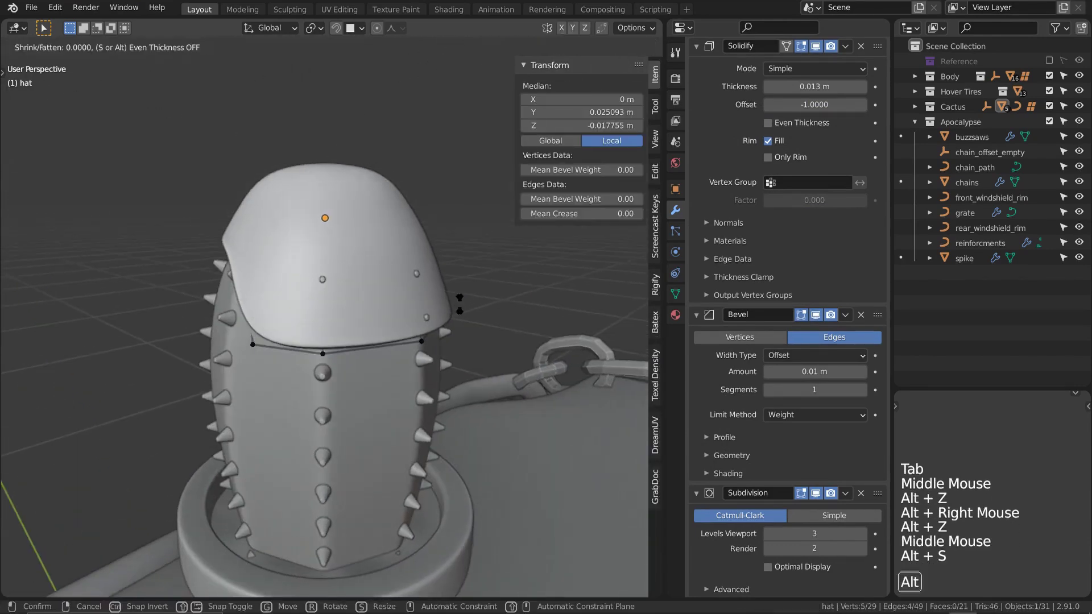
pyautogui.press('alt')
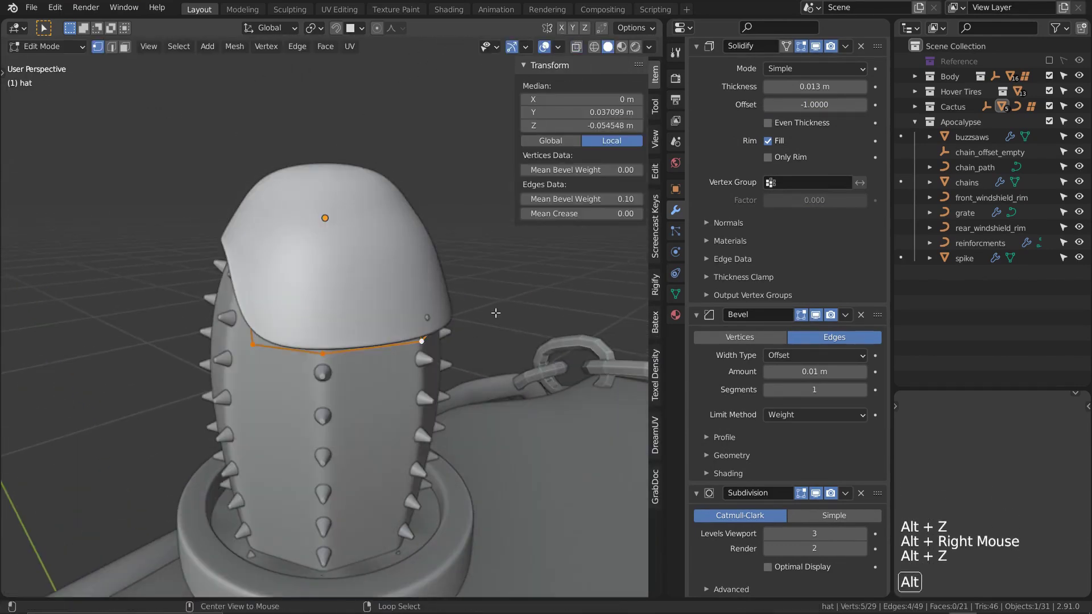
pyautogui.press('shift')
# - Duplicate a spike, tilt it, and place the copy at the hat edge
pyautogui.hotkey('shift', 'd')
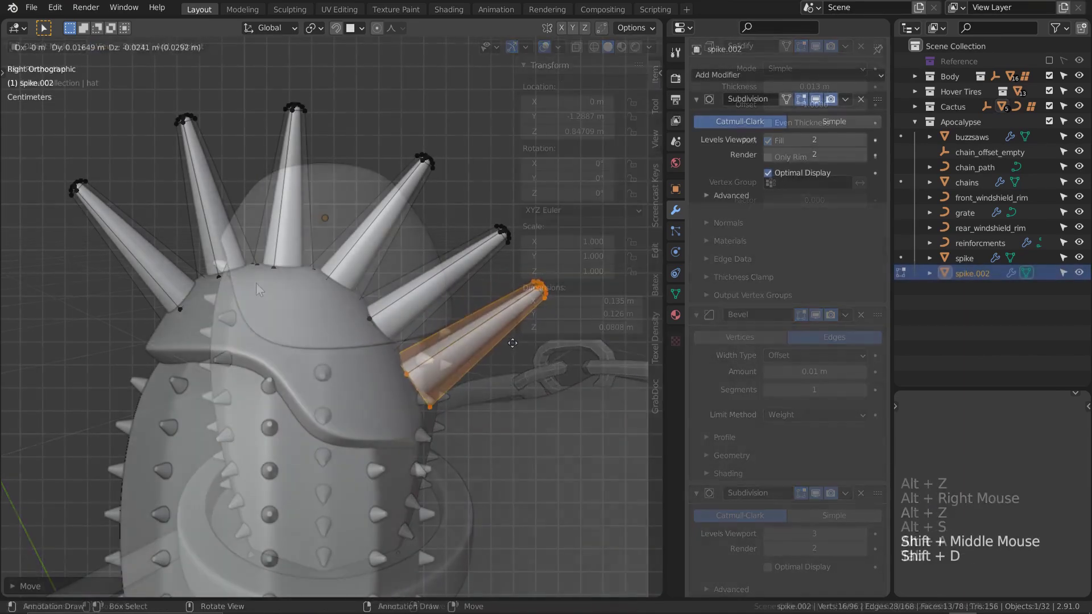
pyautogui.press('r')
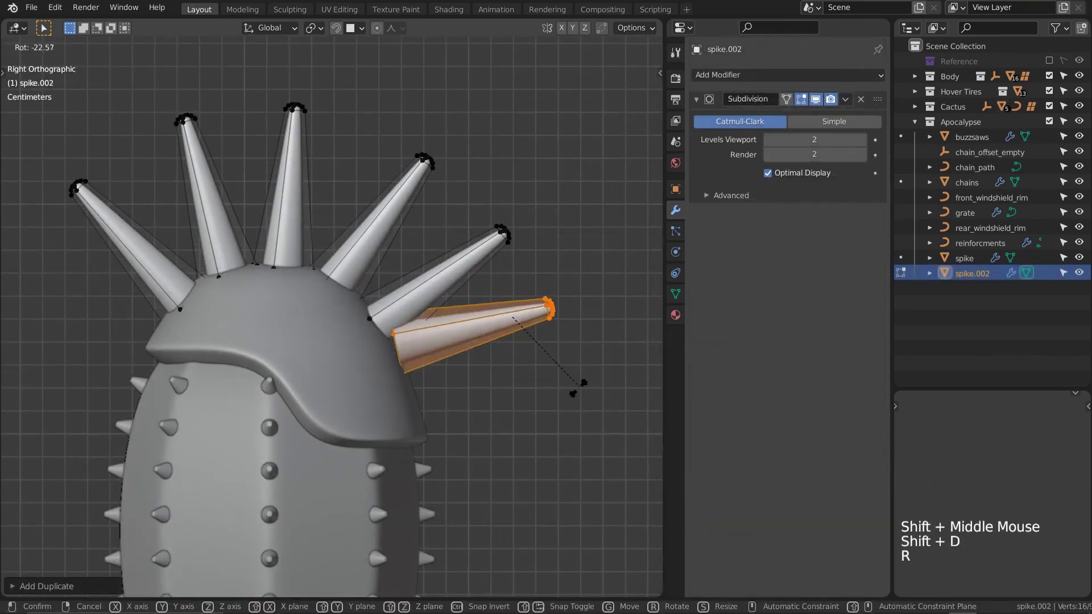
pyautogui.click(579, 374)
pyautogui.press('g')
pyautogui.press('shift')
pyautogui.click(554, 341)
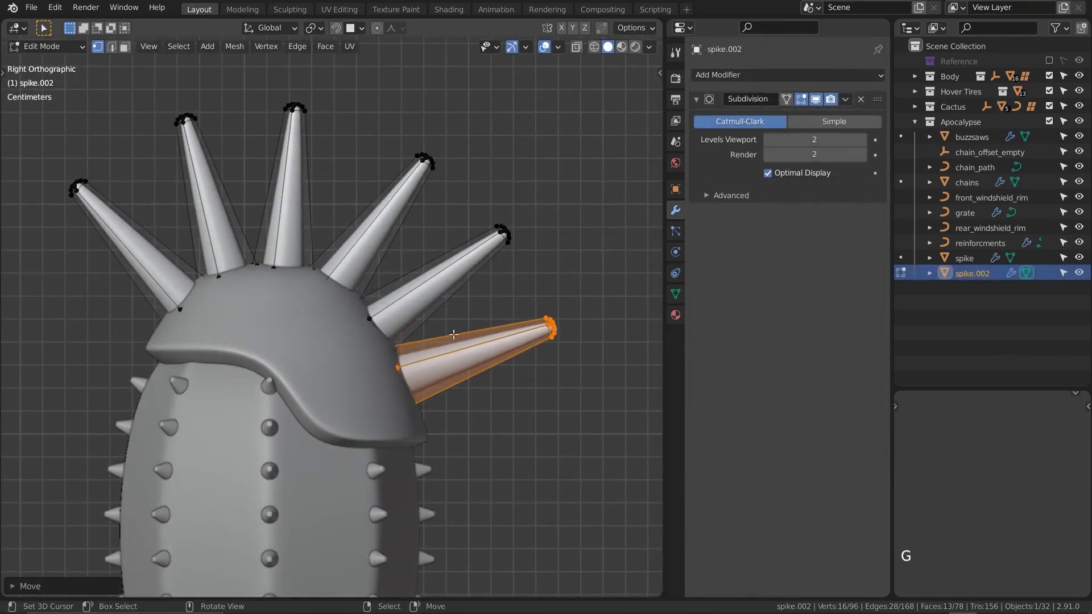
# - From the front view, rotate and slide the whole spike into line with the others
pyautogui.press('KP_1')
pyautogui.press('a')
pyautogui.keyDown('shift'); pyautogui.moveTo(453, 334); pyautogui.dragTo(465, 349, button='middle'); pyautogui.keyUp('shift')
pyautogui.press('r')
pyautogui.press('shift')
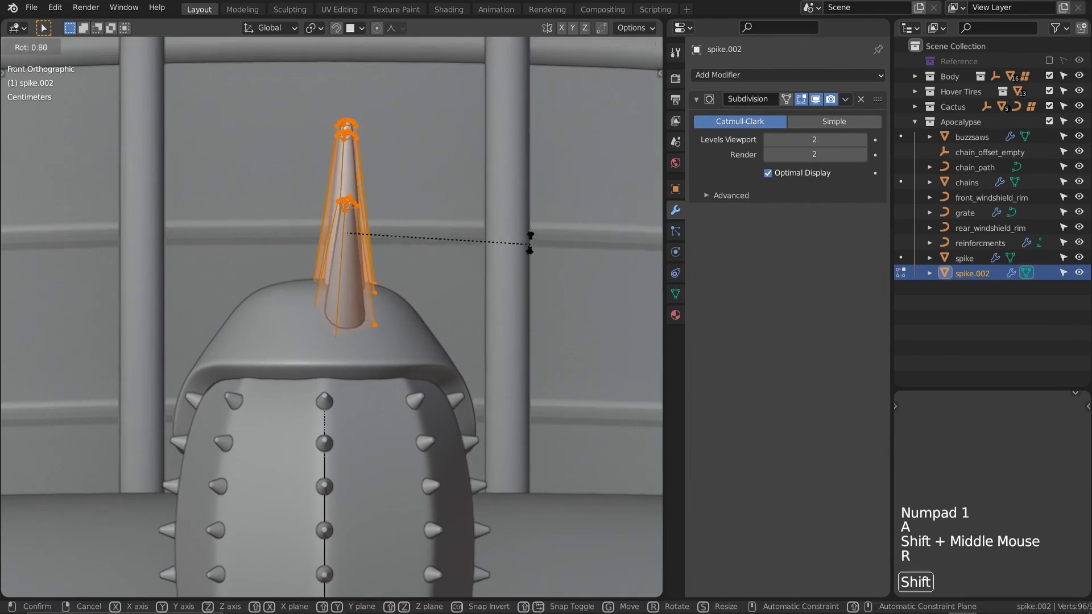
pyautogui.press('g')
pyautogui.click(521, 173)
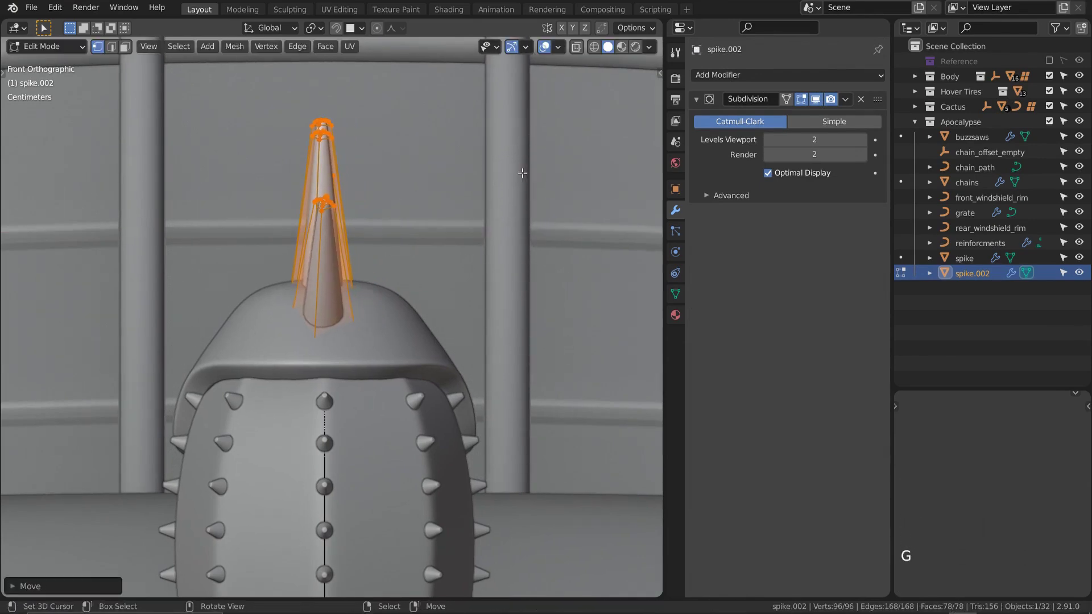
# - Return to Object Mode and hide the viewport overlays for a clean view
pyautogui.hotkey('alt', 'a')
pyautogui.press('Tab')
pyautogui.hotkey('alt', 'a')
pyautogui.moveTo(510, 238); pyautogui.dragTo(350, 366, button='middle')
pyautogui.scroll(-3, 488, 288)
pyautogui.scroll(-4, 434, 288)
pyautogui.hotkey('shift', 'alt', 'z')
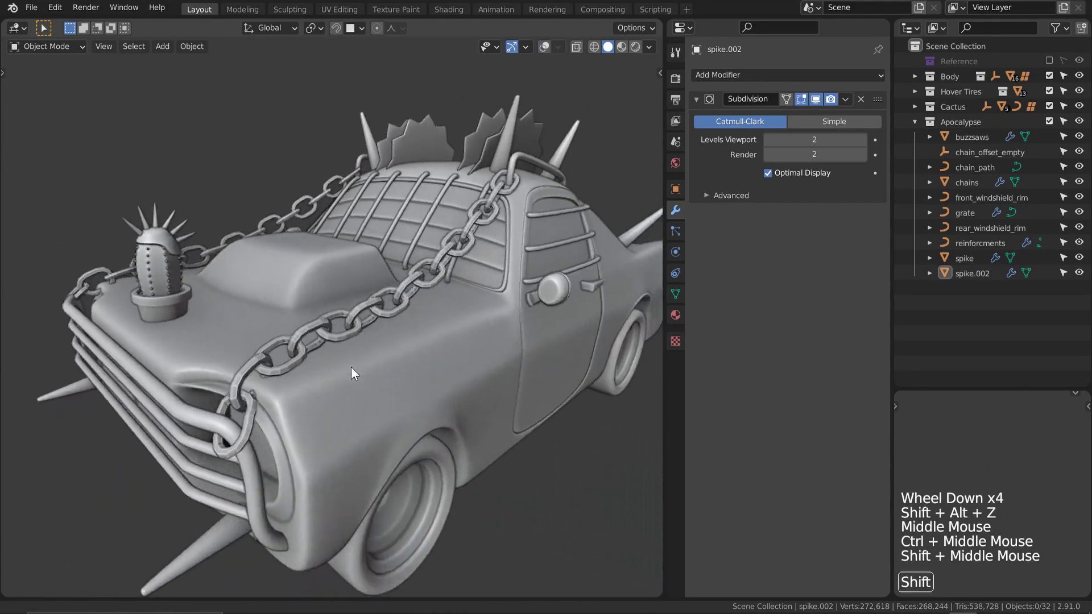
# - Select the front windshield rim and show its animation curves in the Animation workspace
pyautogui.keyDown('ctrl'); pyautogui.moveTo(350, 367); pyautogui.dragTo(396, 362, button='middle'); pyautogui.keyUp('ctrl')
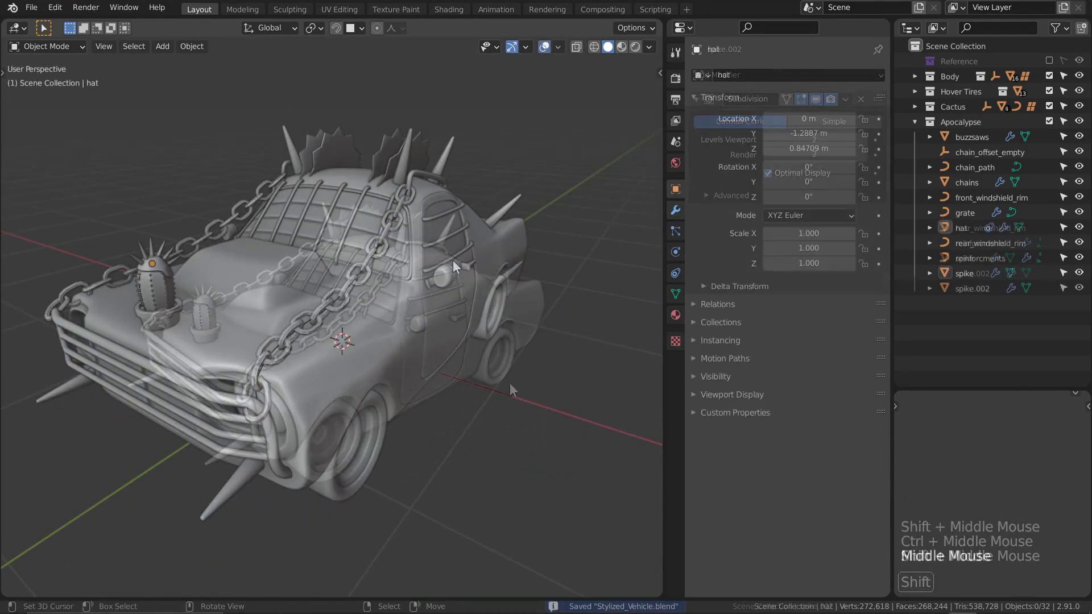
pyautogui.moveTo(453, 261); pyautogui.dragTo(488, 309, button='middle')
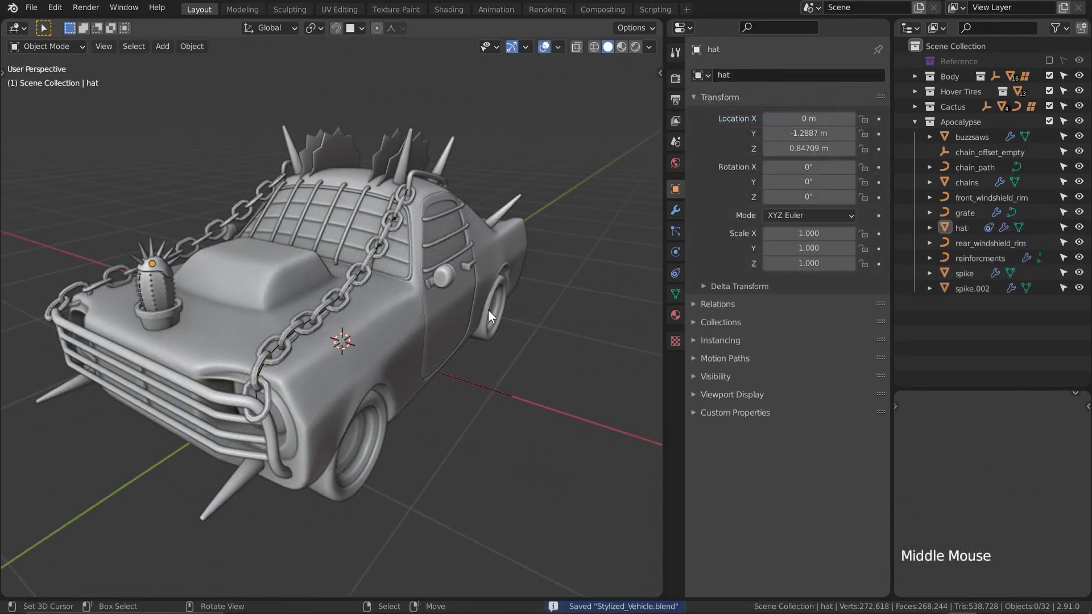
pyautogui.rightClick(375, 196)
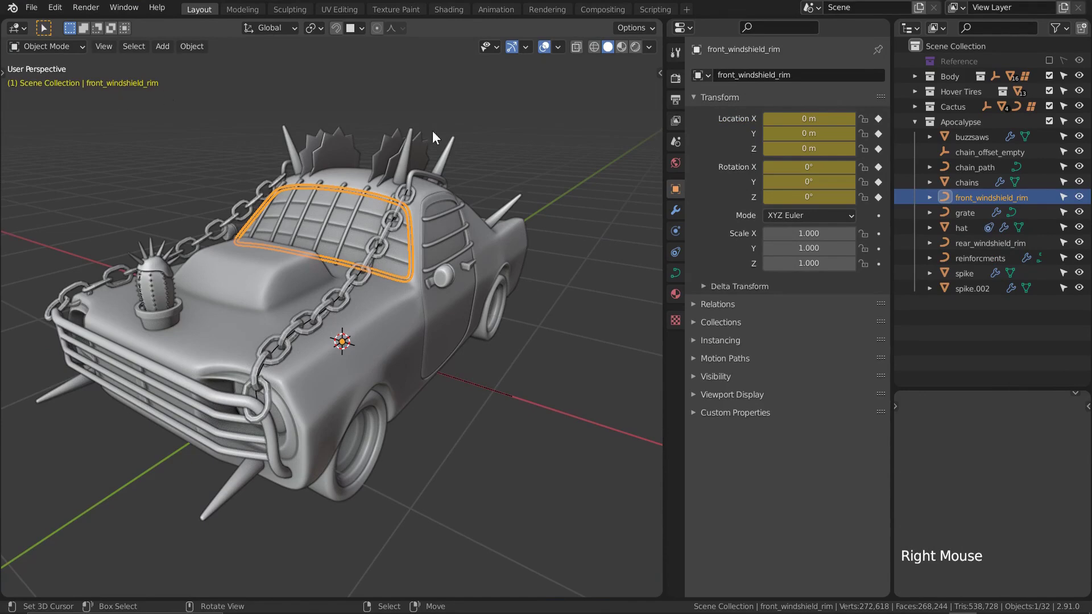
pyautogui.click(495, 5)
pyautogui.moveTo(575, 202); pyautogui.dragTo(532, 298, button='middle')
pyautogui.hotkey('ctrl', 'Tab')
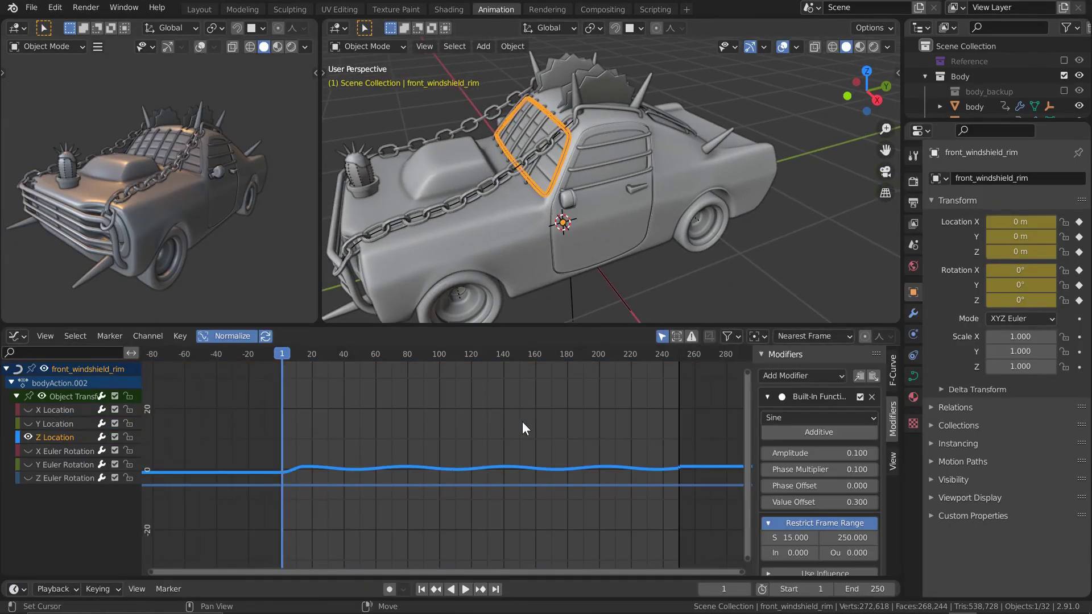
# - Delete the front rim's unwanted extra keyframes
pyautogui.rightClick(453, 400)
pyautogui.hotkey('ctrl', 'Tab')
pyautogui.press('x')
pyautogui.click(498, 383)
# - Remove the Sine modifier from the front rim's Z Location, then from the rear rim
pyautogui.hotkey('ctrl', 'Tab')
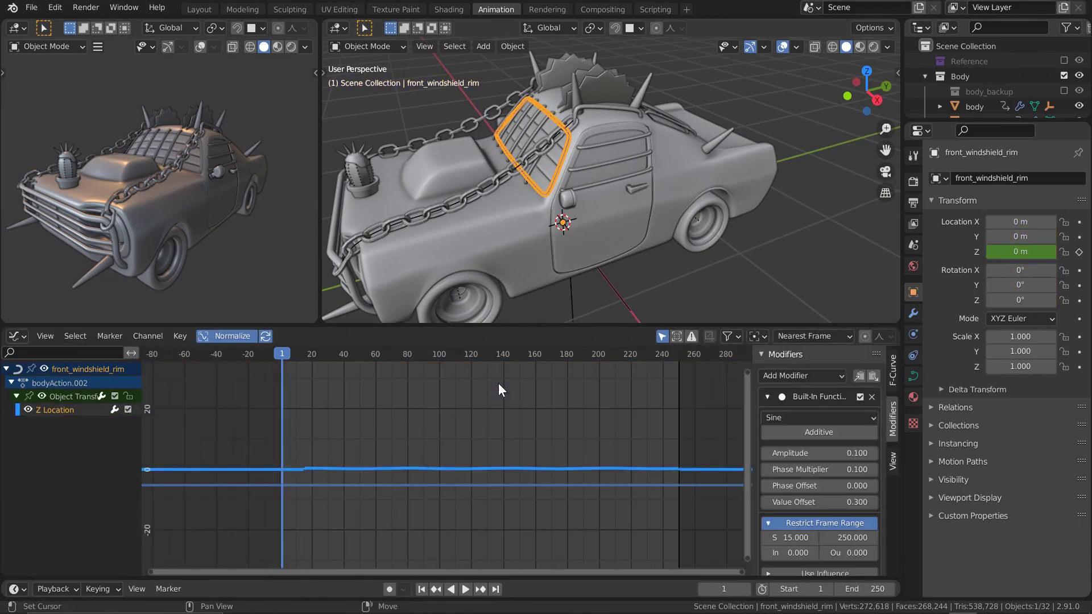
pyautogui.click(871, 397)
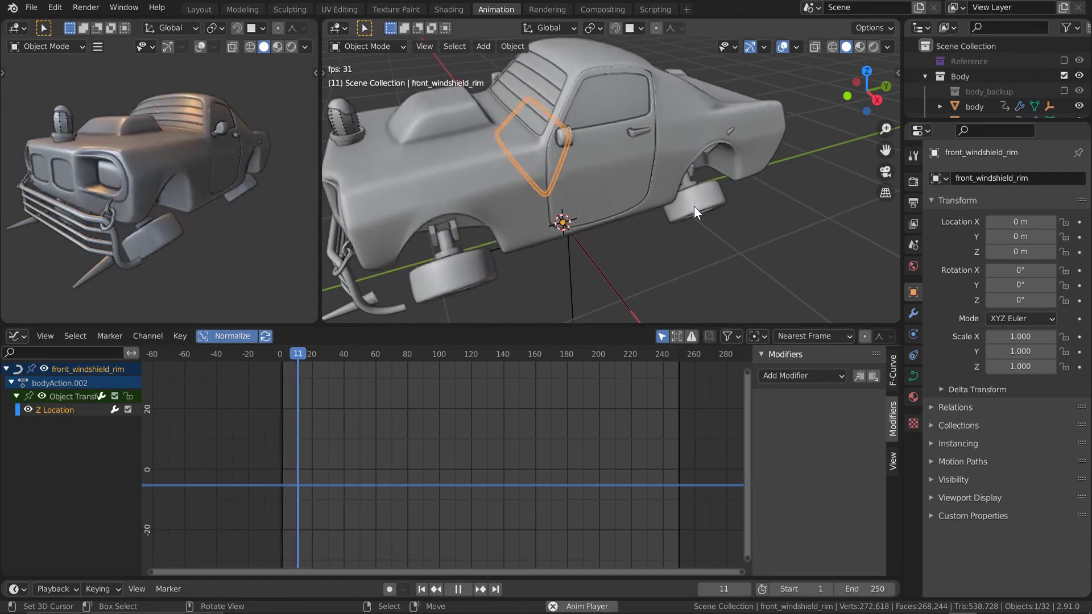
pyautogui.press('space')
pyautogui.press('Escape')
pyautogui.moveTo(693, 206); pyautogui.dragTo(607, 134, button='middle')
pyautogui.click(604, 136)
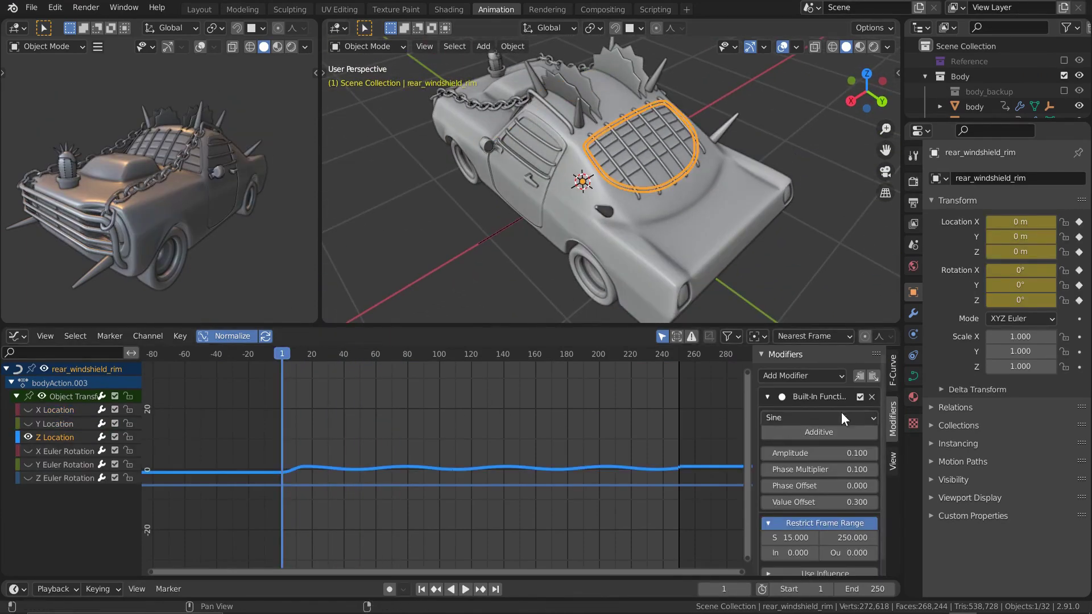
pyautogui.click(871, 397)
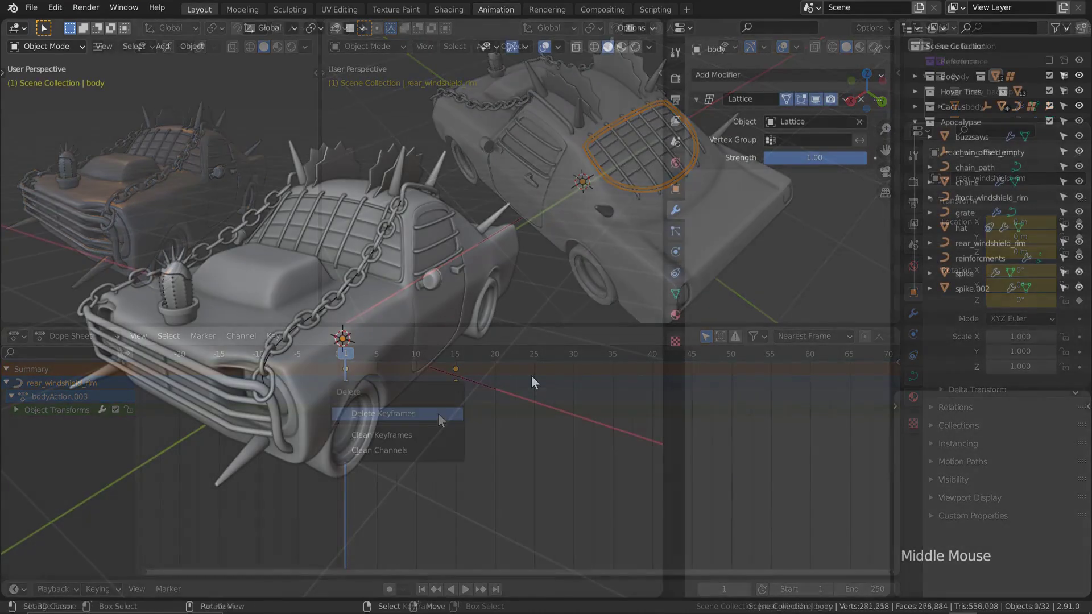
# - Remove the hat's Copy Location constraint
pyautogui.click(953, 227)
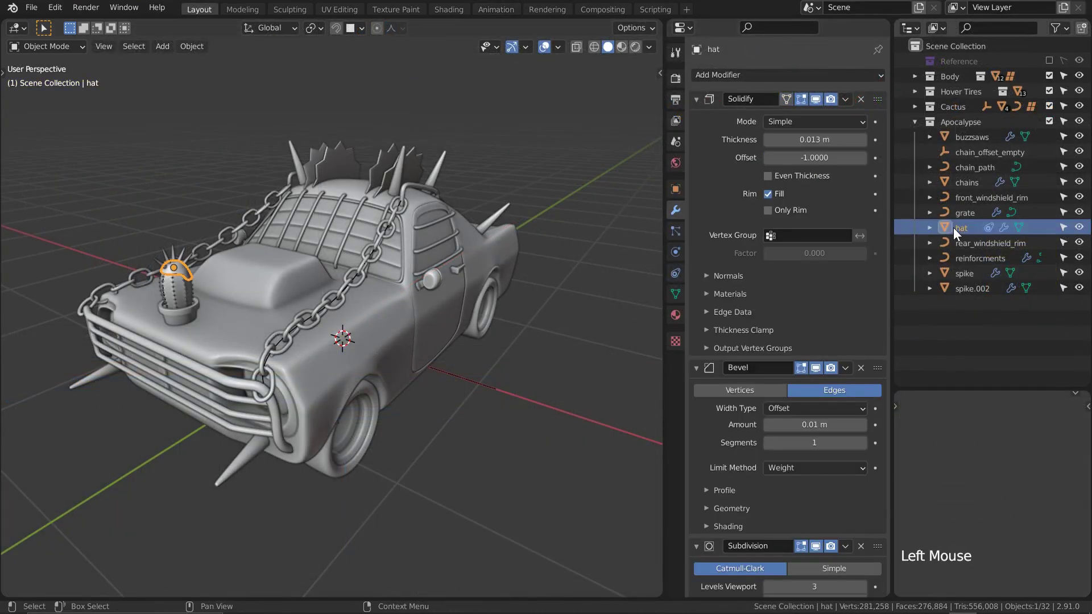
pyautogui.click(679, 274)
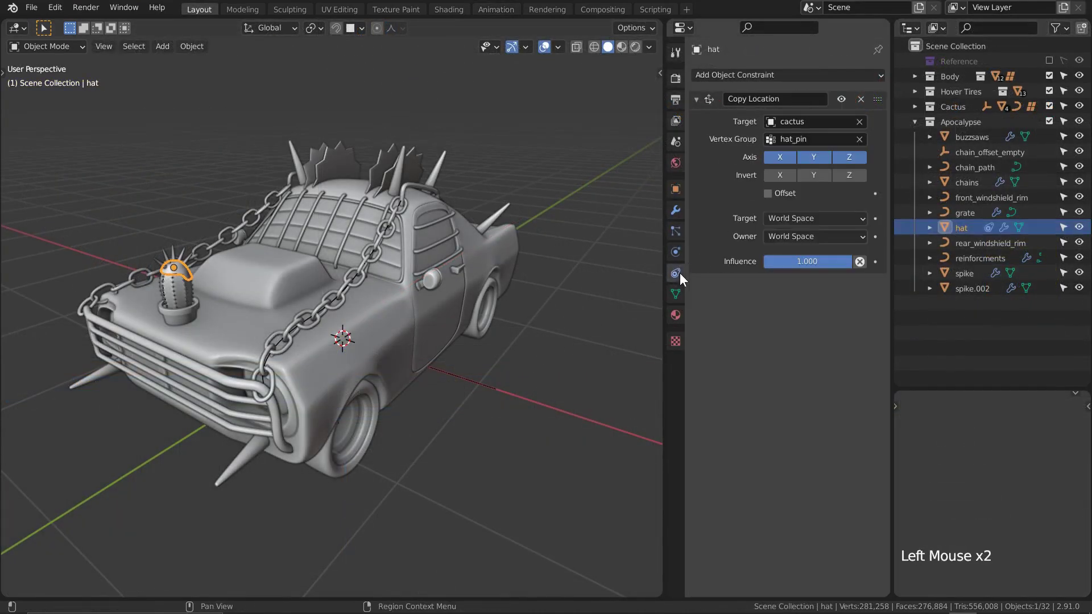
pyautogui.click(861, 99)
pyautogui.hotkey('alt', 'a')
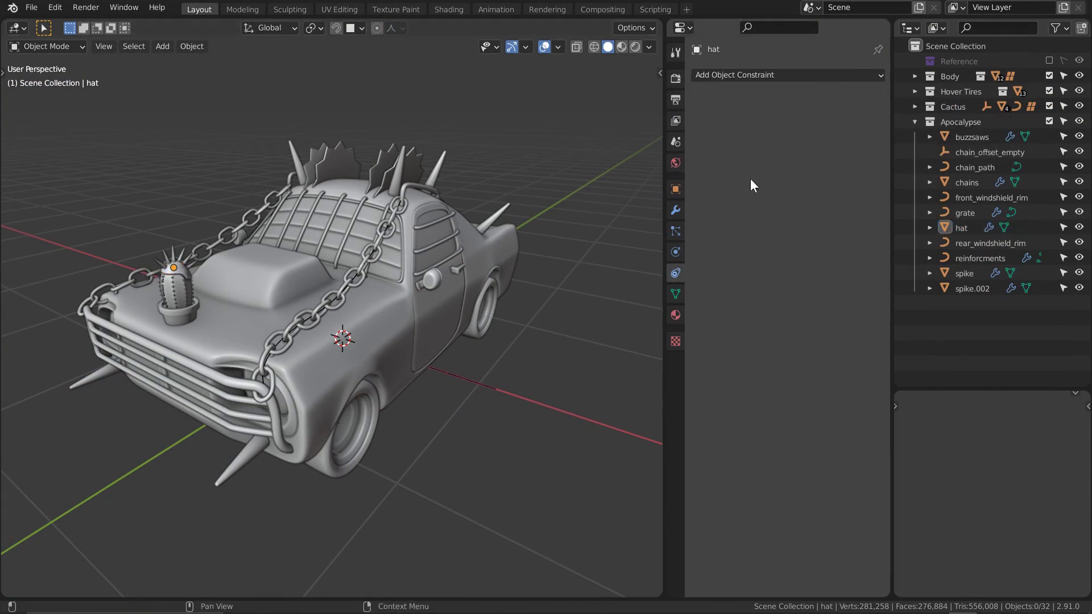
# - Add a Plain Axes empty named gear_parent to the Apocalypse collection
pyautogui.click(944, 122)
pyautogui.hotkey('shift', 'a')
pyautogui.moveTo(432, 184)
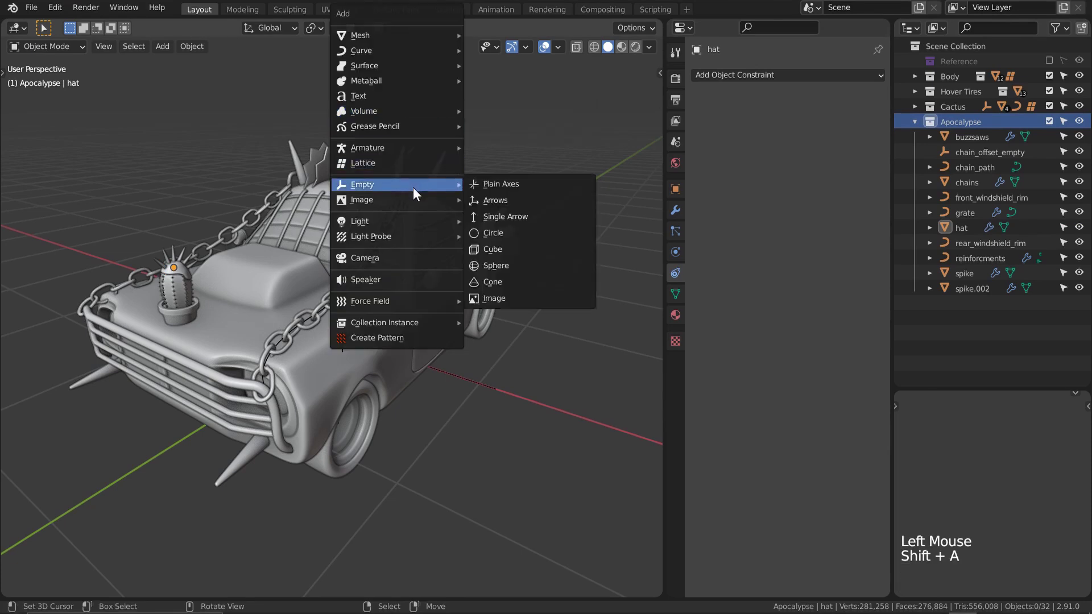
pyautogui.click(504, 186)
pyautogui.press('F2')
pyautogui.write('ge')
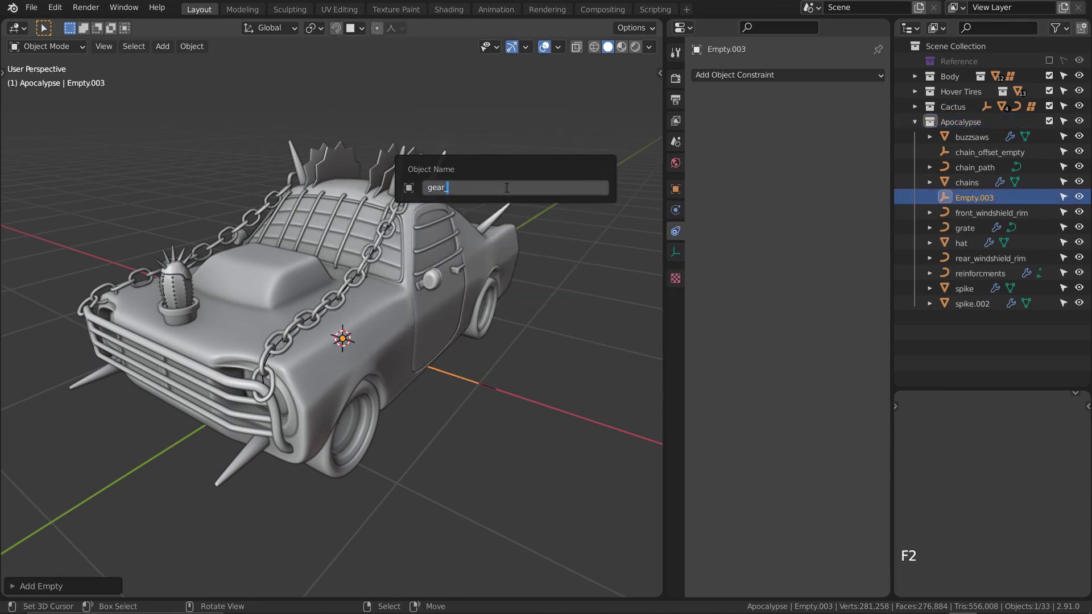
pyautogui.write('ar_parent')
pyautogui.press('Return')
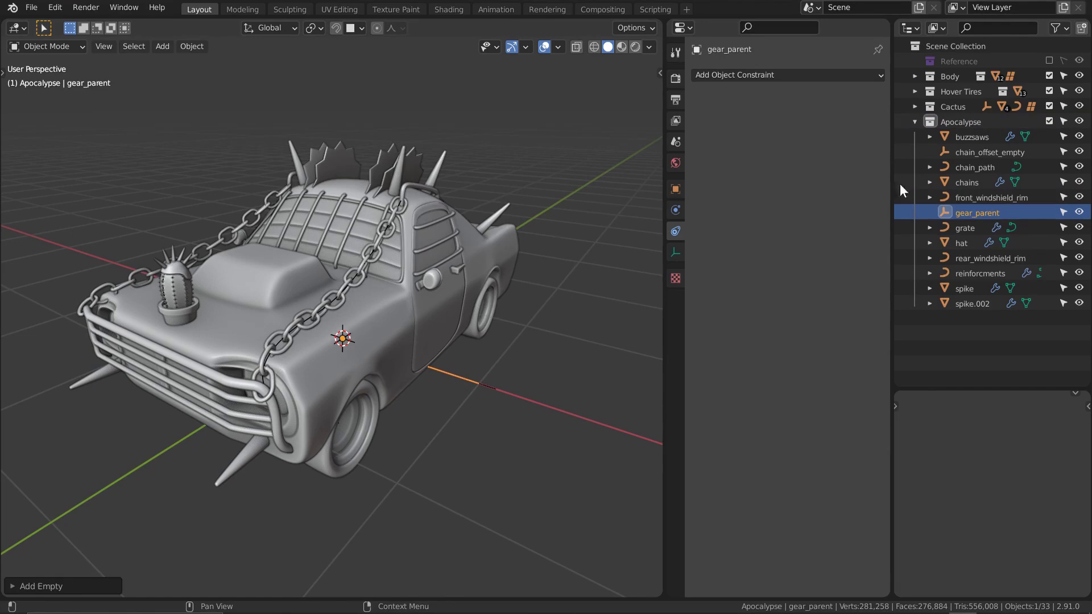
# - Parent the buzzsaws through spike.002 to gear_parent with Keep Transform, then test-move it
pyautogui.click(964, 136)
pyautogui.keyDown('shift'); pyautogui.click(957, 301); pyautogui.keyUp('shift')
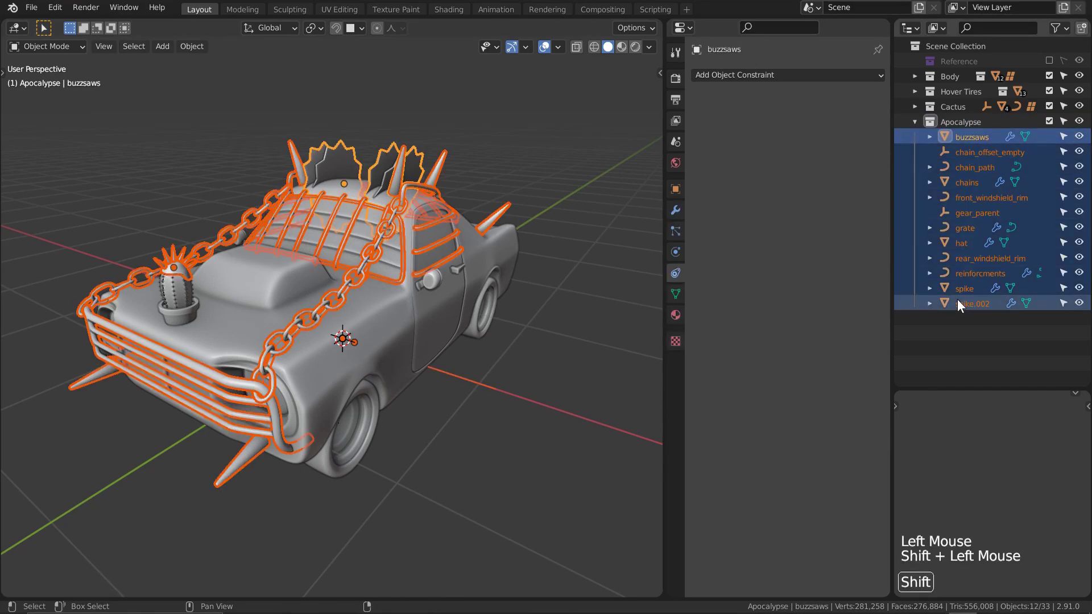
pyautogui.keyDown('ctrl'); pyautogui.click(951, 211); pyautogui.keyUp('ctrl')
pyautogui.hotkey('ctrl', 'p')
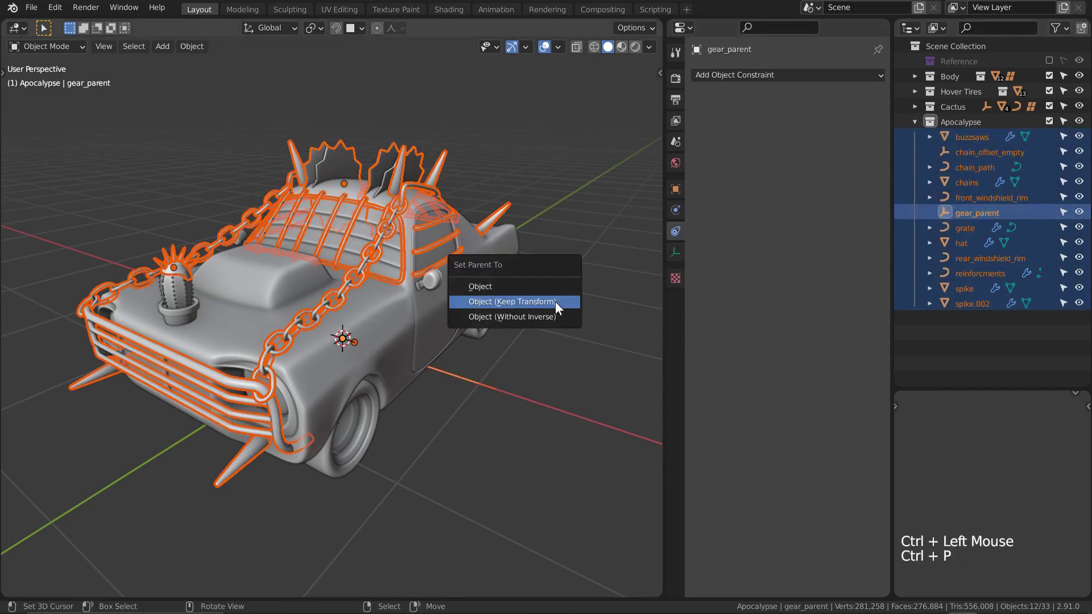
pyautogui.click(554, 301)
pyautogui.click(960, 142)
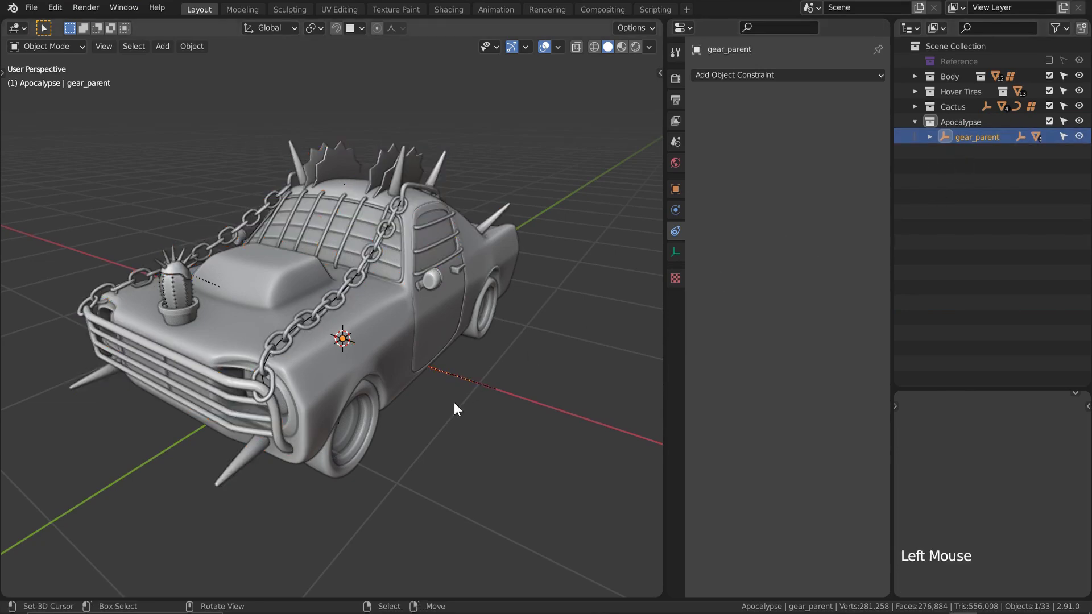
pyautogui.press('g')
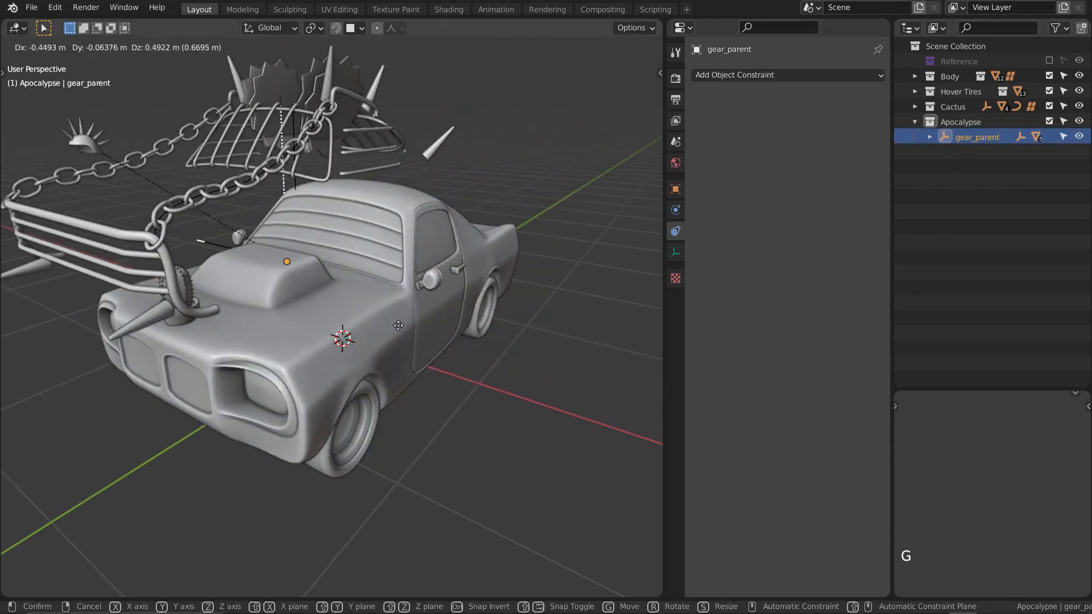
pyautogui.rightClick(398, 326)
# - Apply the Lattice modifier on the car body
pyautogui.rightClick(398, 326)
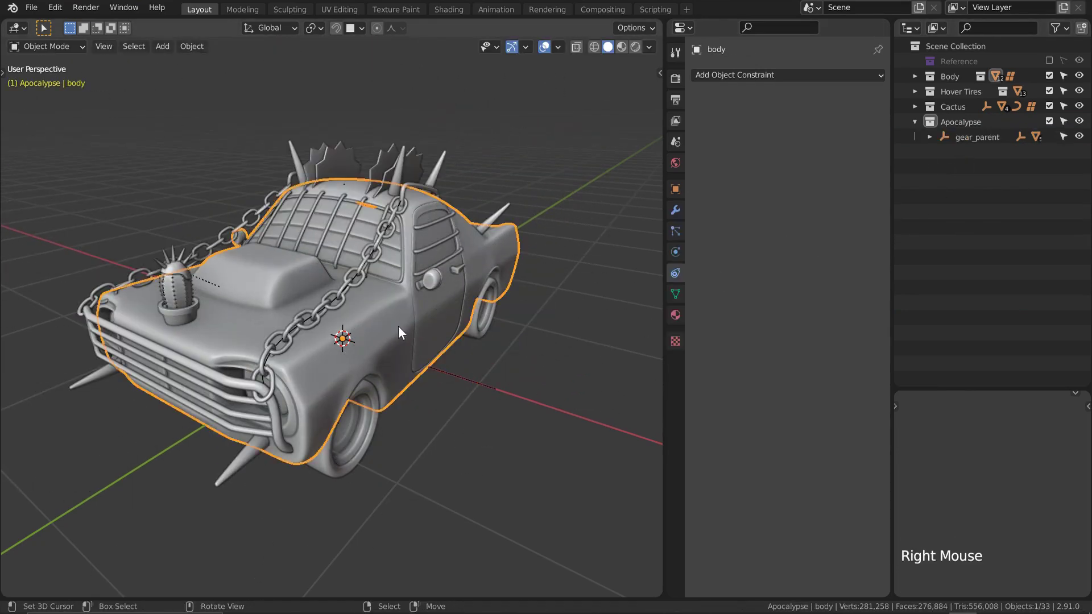
pyautogui.click(676, 210)
pyautogui.hotkey('ctrl', 'a')
pyautogui.press('space')
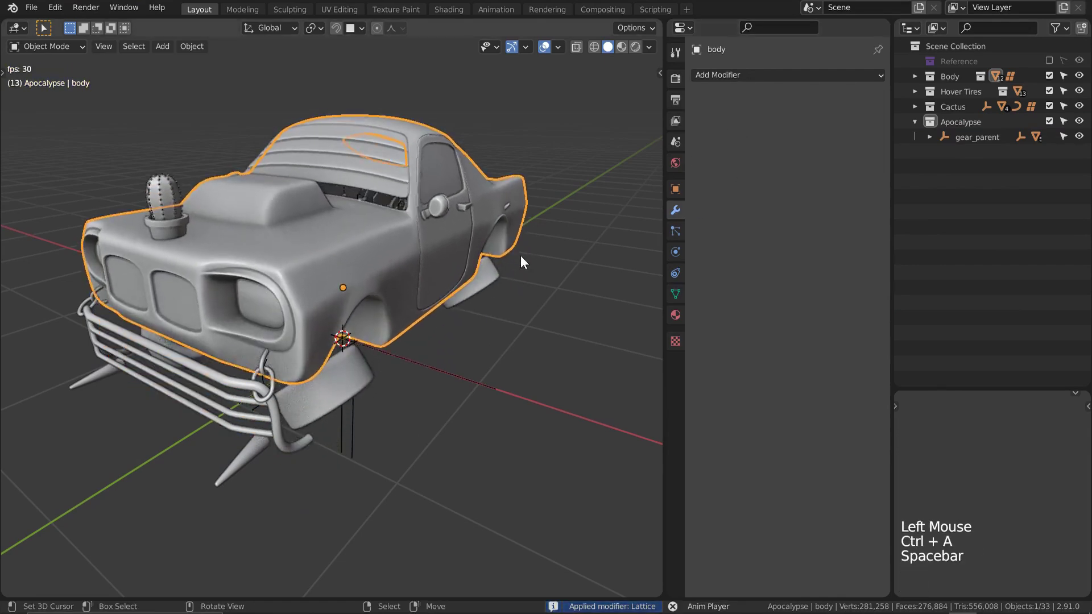
pyautogui.moveTo(517, 254); pyautogui.dragTo(477, 254, button='middle')
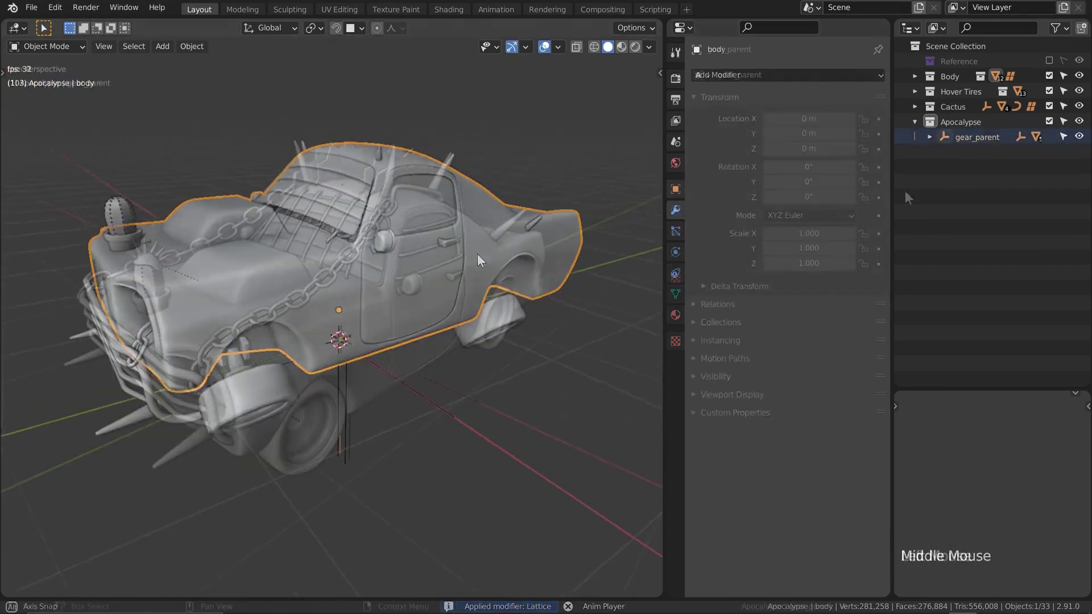
# - Give gear_parent a Copy Location constraint targeting body and play to confirm it follows
pyautogui.click(477, 254)
pyautogui.click(675, 231)
pyautogui.click(829, 77)
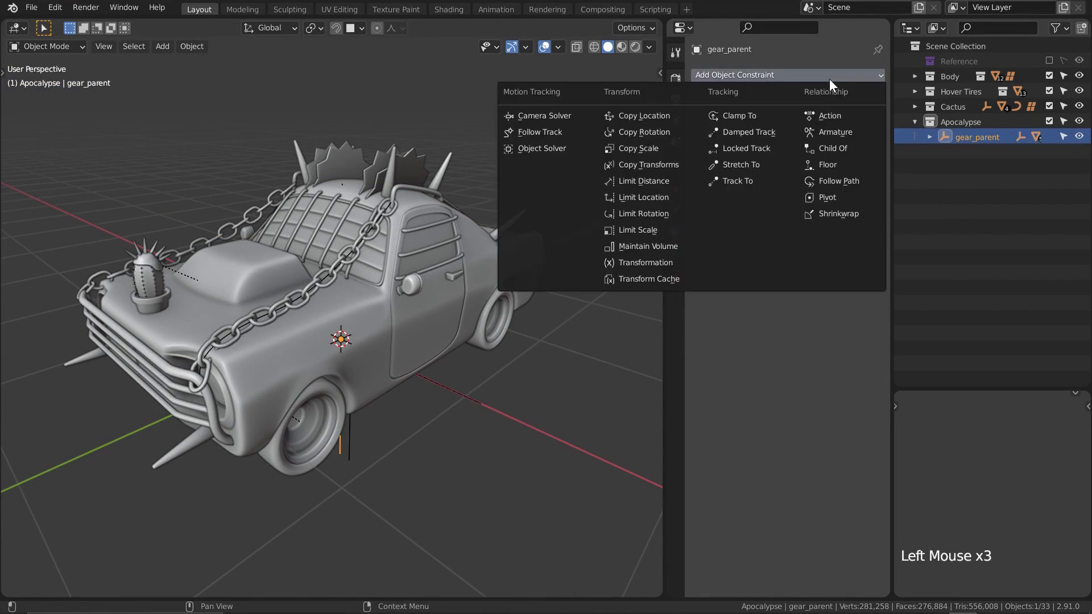
pyautogui.click(675, 118)
pyautogui.click(858, 122)
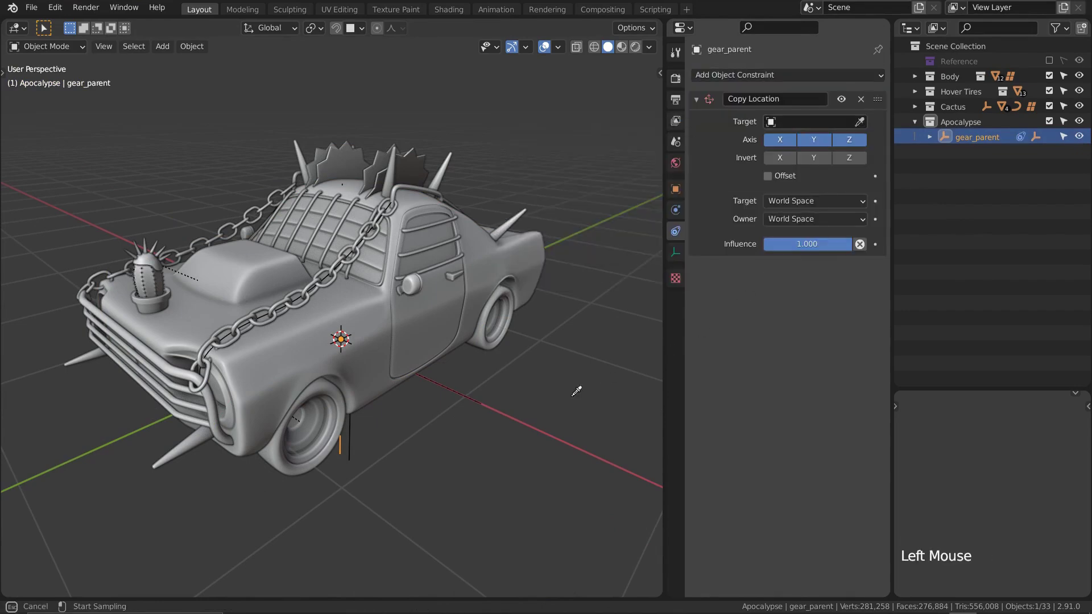
pyautogui.click(364, 324)
pyautogui.hotkey('shift', 'alt', 'z')
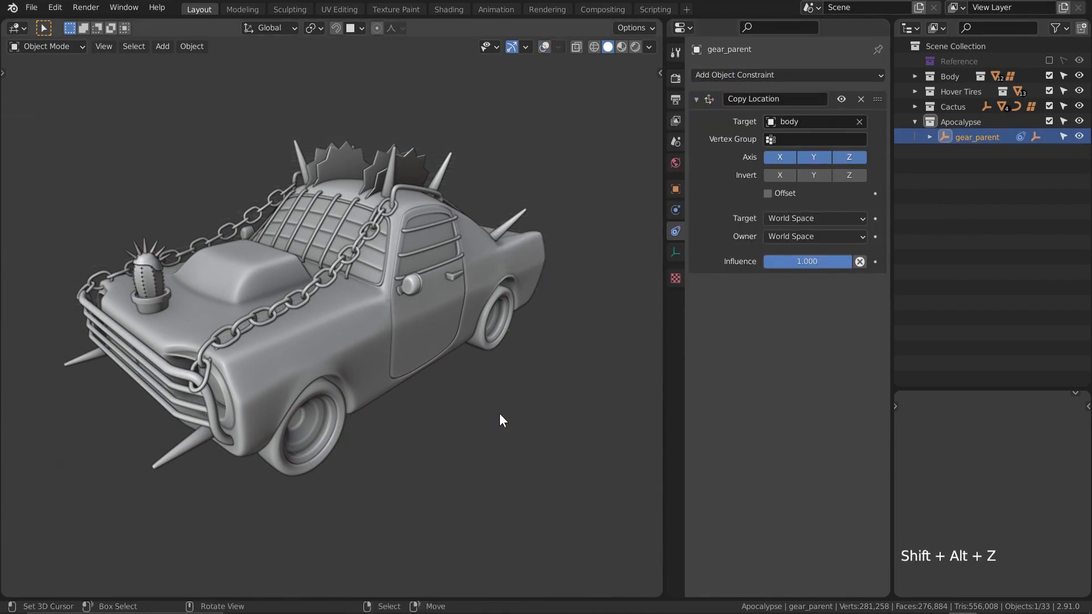
pyautogui.press('space')
pyautogui.scroll(-2, 405, 450)
pyautogui.moveTo(191, 470)
pyautogui.mouseDown(button='middle')
pyautogui.moveTo(575, 456)
pyautogui.moveTo(198, 458)
pyautogui.mouseUp(button='middle')
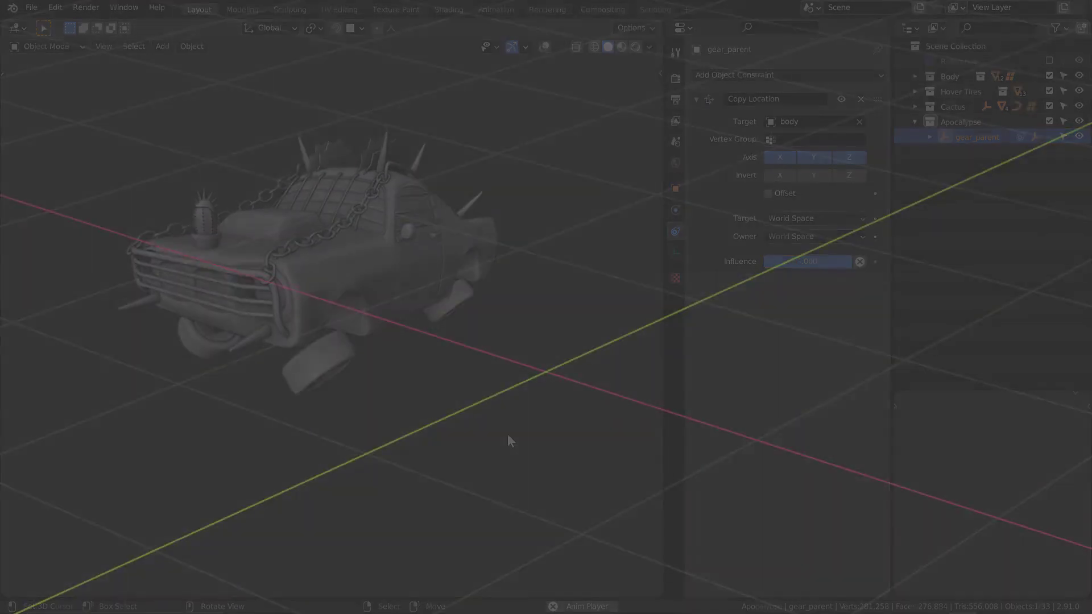